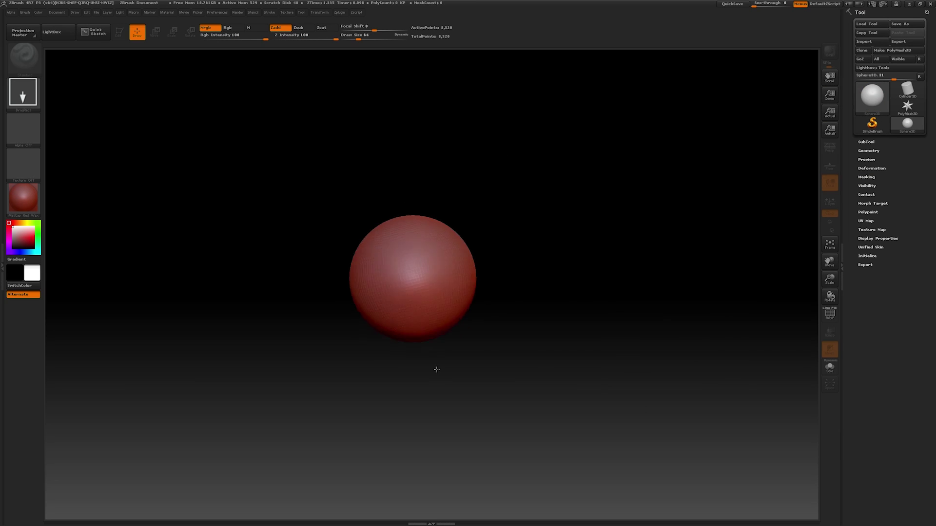
Make the drawn sphere editable and give it the light grey BasicMaterial
key("t")
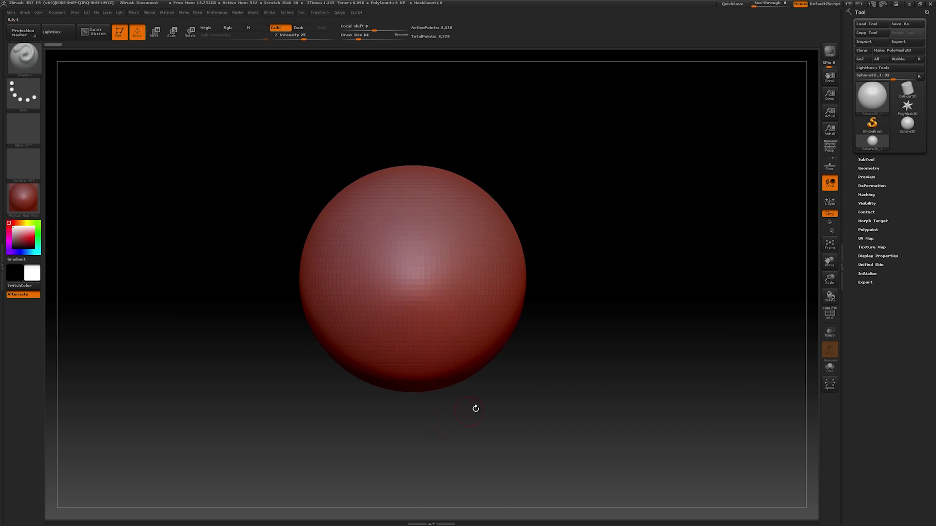
left_click(27, 195)
left_click(103, 316)
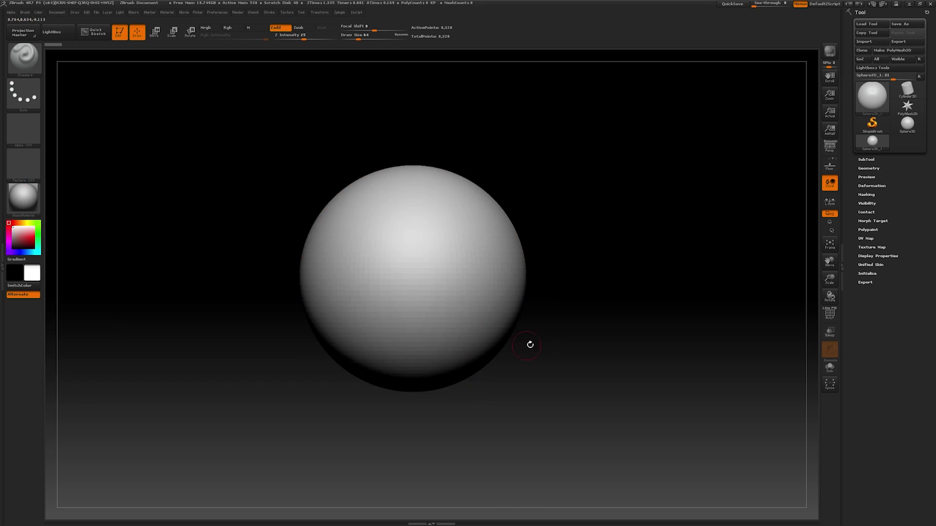
key("f")
Select the Move brush at a large draw size and convert the sphere into a PolyMesh3D
key("space")
left_click_drag(454, 323, 493, 323)
key("b")
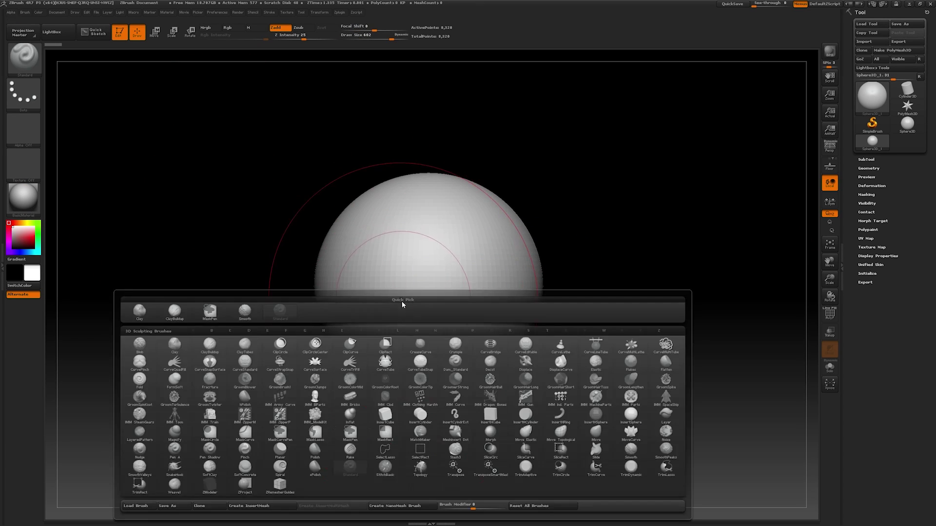
key("m")
key("v")
left_click(452, 403)
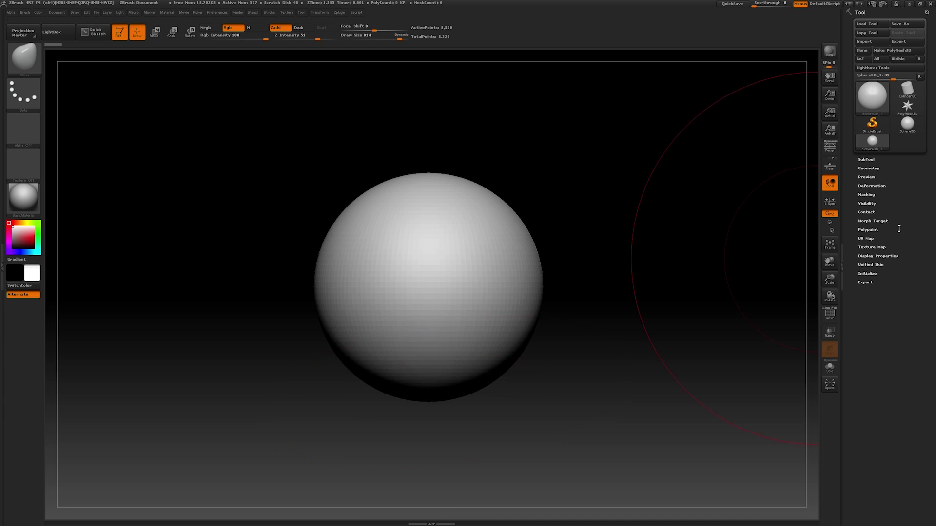
left_click(885, 50)
Pull the sphere into a rough head shape with a rounded cranium and a narrower chin
left_click_drag(428, 391, 477, 439)
mouse_move(525, 403)
left_mouse_down("alt")
mouse_move(523, 433)
mouse_move(448, 403)
mouse_move(380, 404)
left_mouse_up("alt")
key("space")
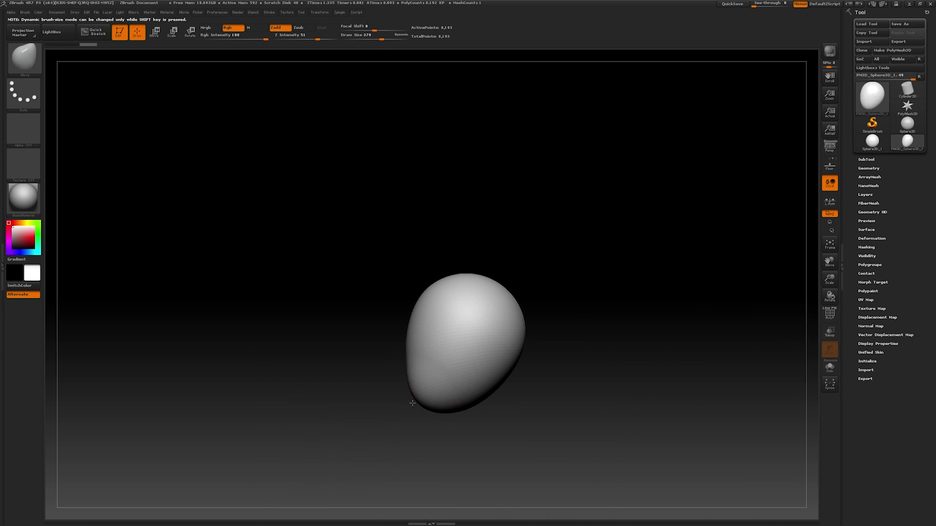
mouse_move(546, 397)
left_mouse_down()
mouse_move(397, 375)
mouse_move(508, 409)
mouse_move(441, 343)
mouse_move(447, 379)
mouse_move(432, 359)
mouse_move(463, 355)
mouse_move(422, 366)
mouse_move(464, 385)
left_mouse_up()
mouse_move(464, 351)
left_mouse_down()
mouse_move(417, 370)
mouse_move(443, 290)
left_mouse_up()
key("space")
left_click_drag(541, 337, 507, 336)
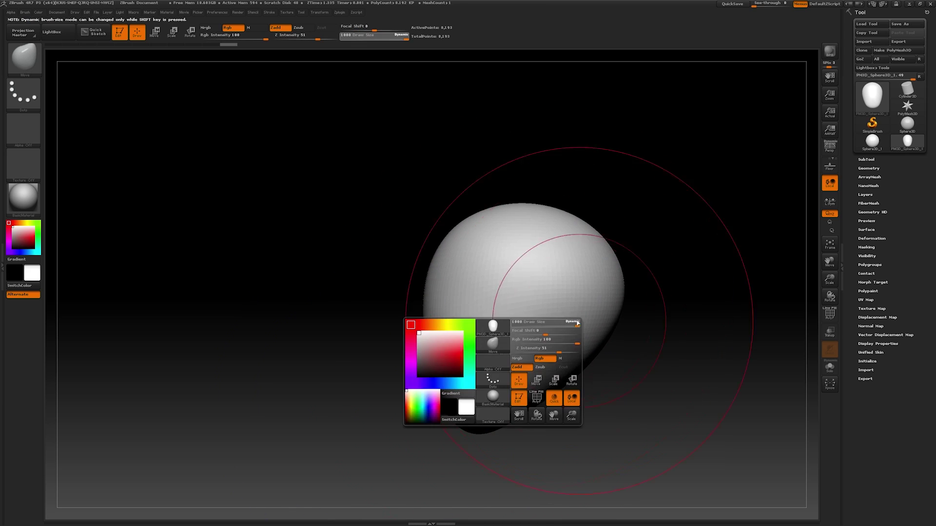
mouse_move(577, 225)
left_mouse_down()
mouse_move(639, 235)
mouse_move(585, 253)
mouse_move(592, 251)
left_mouse_up()
key("space")
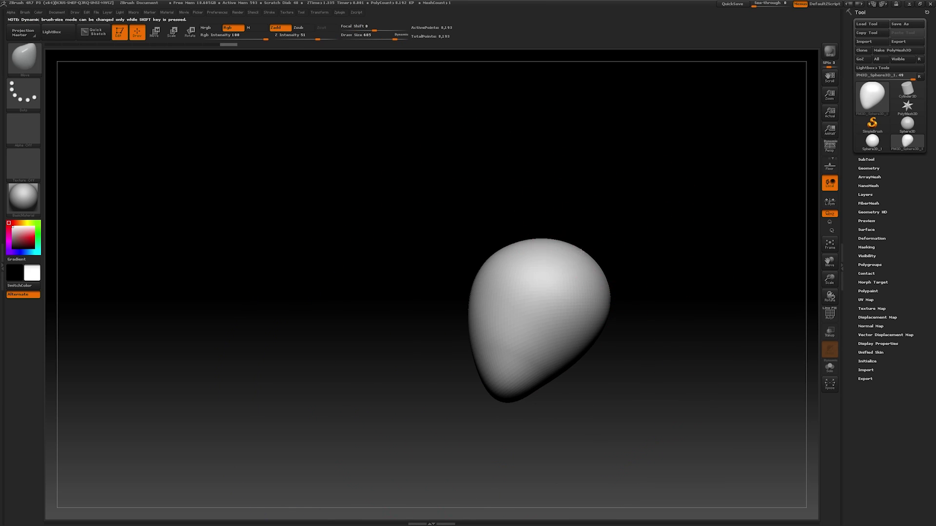
Refine the head's profile by shaping the jawline and the underside toward the chin
key("space")
mouse_move(575, 333)
left_mouse_down()
mouse_move(592, 332)
mouse_move(562, 364)
mouse_move(543, 368)
left_mouse_up()
key("space")
mouse_move(548, 410)
left_mouse_down()
mouse_move(556, 408)
mouse_move(501, 383)
left_mouse_up()
mouse_move(511, 344)
left_mouse_down()
mouse_move(502, 390)
mouse_move(574, 363)
left_mouse_up()
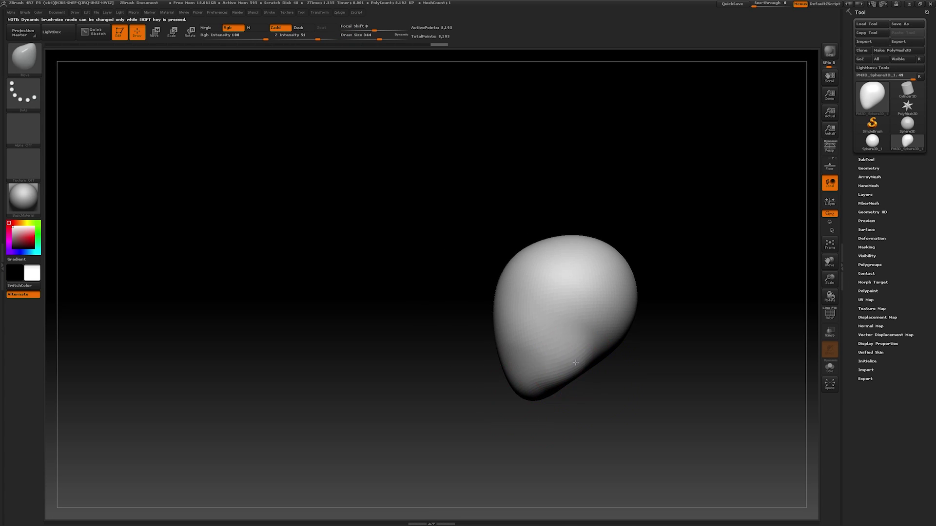
mouse_move(570, 440)
left_mouse_down()
mouse_move(518, 424)
mouse_move(553, 323)
mouse_move(583, 395)
mouse_move(637, 410)
mouse_move(522, 355)
left_mouse_up()
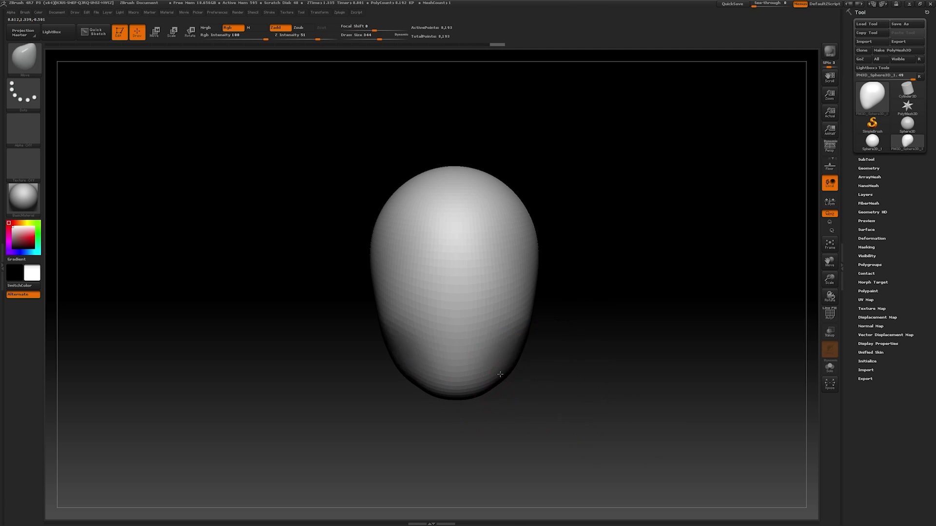
With a smaller Move brush, indent the sides of the face and pull out a pointed nose
key("bracketleft")
key("bracketleft")
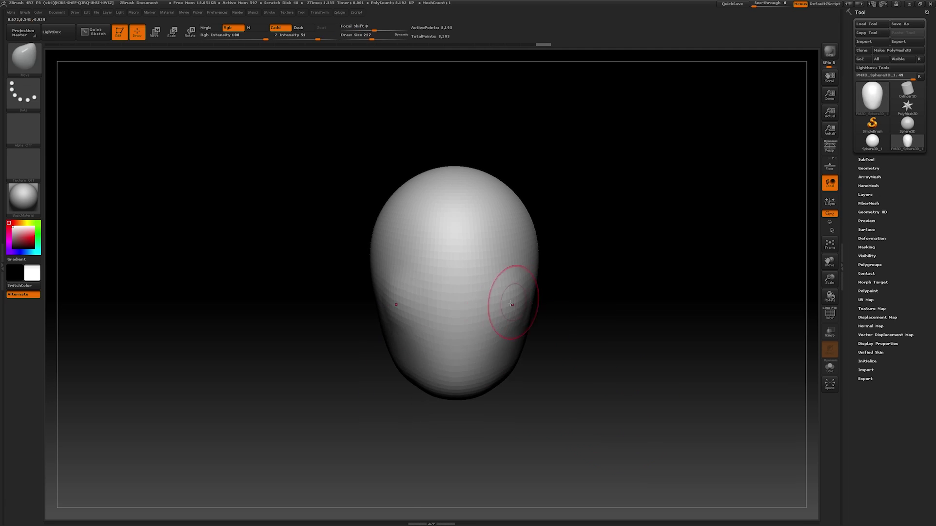
mouse_move(513, 305)
left_mouse_down()
mouse_move(492, 292)
mouse_move(480, 312)
left_mouse_up()
key("space")
key("shift")
key("space")
key("space")
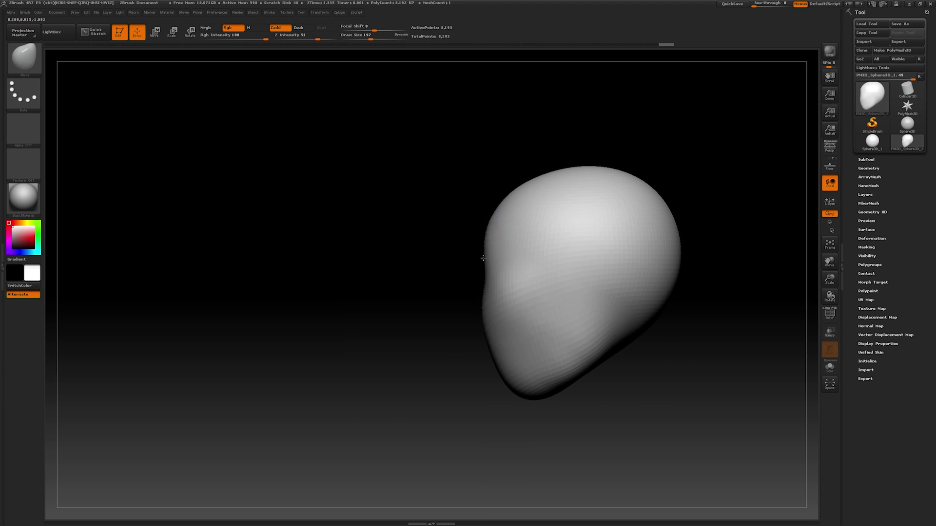
key("space")
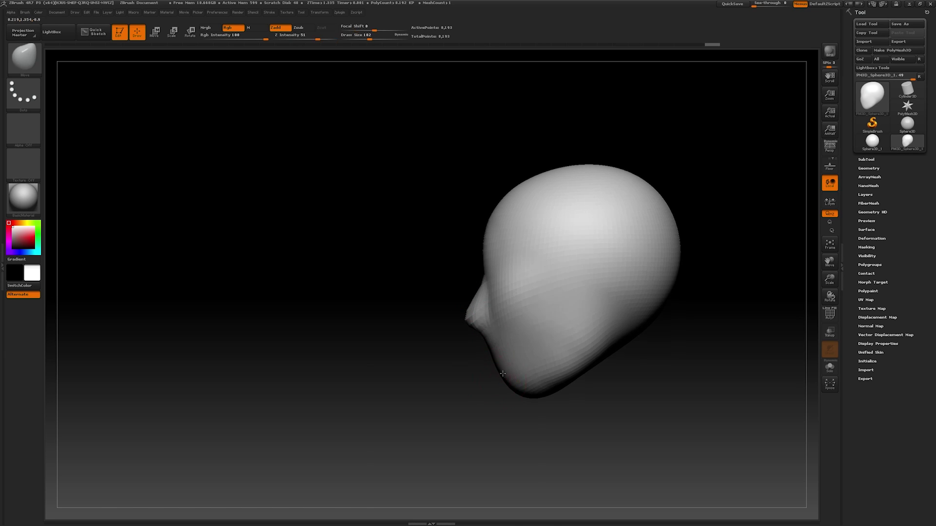
Use the Move brush to push the chin forward and shape the mouth area and brow in profile
key("b")
key("m")
key("v")
left_click_drag(507, 382, 491, 385)
key("space")
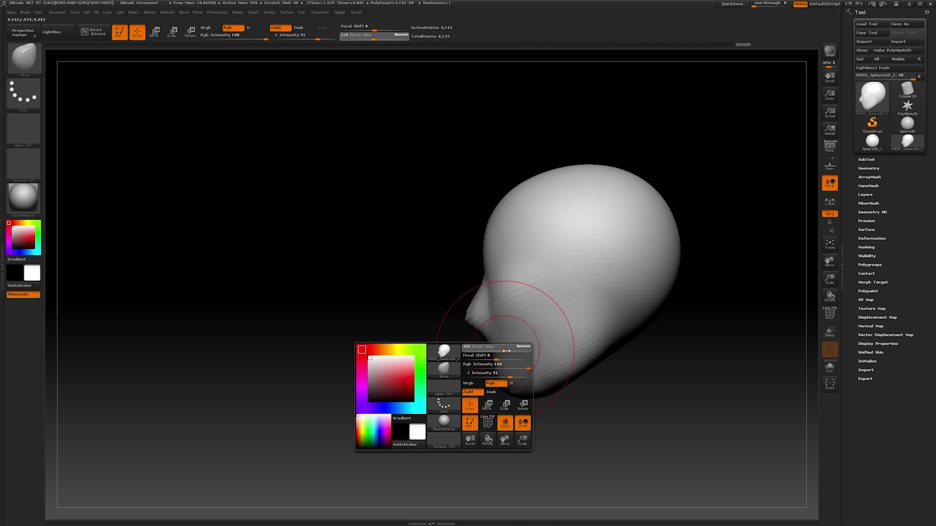
key("space")
key("space")
left_click_drag(508, 284, 499, 276)
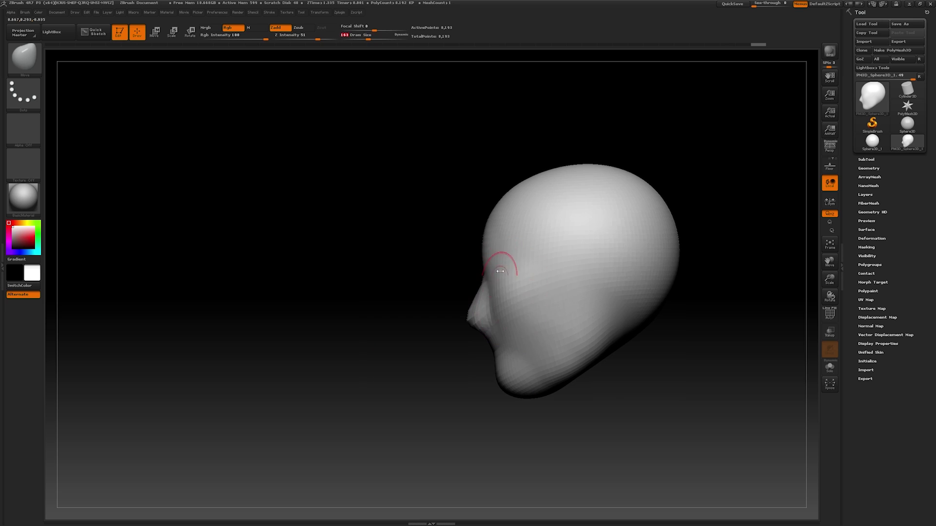
left_click_drag(536, 419, 543, 440, "shift")
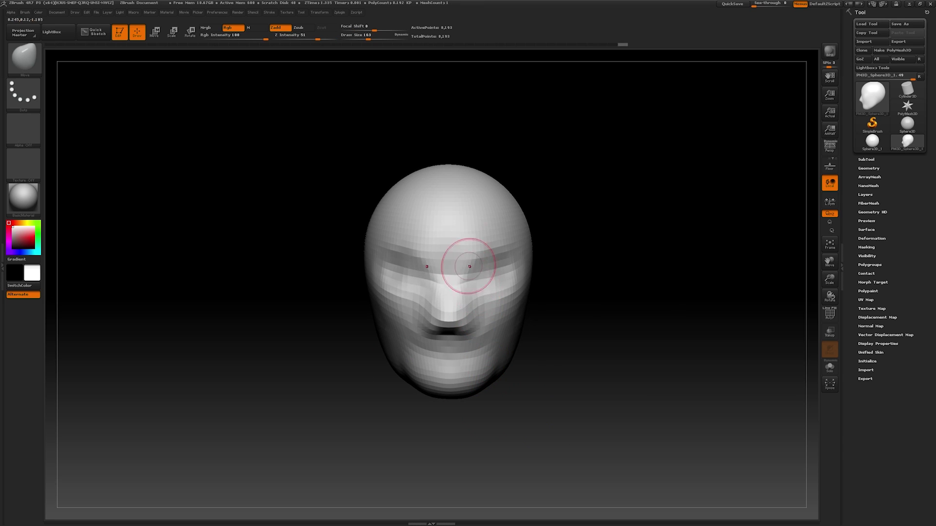
Reshape the brow line and eye sockets and refine the nose and jaw from several angles
left_click_drag(495, 252, 512, 261)
mouse_move(527, 414)
left_mouse_down()
mouse_move(403, 396)
mouse_move(488, 293)
left_mouse_up()
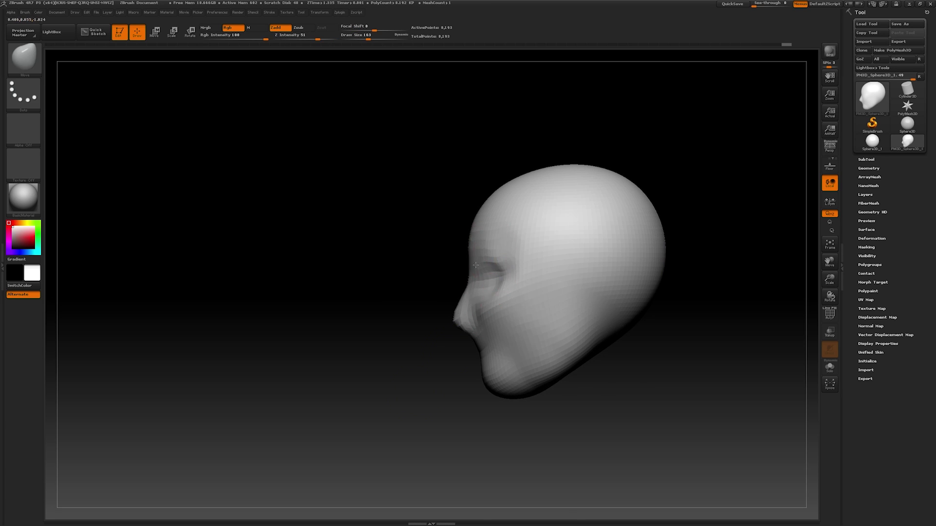
mouse_move(526, 415)
left_mouse_down()
mouse_move(482, 249)
mouse_move(462, 263)
left_mouse_up()
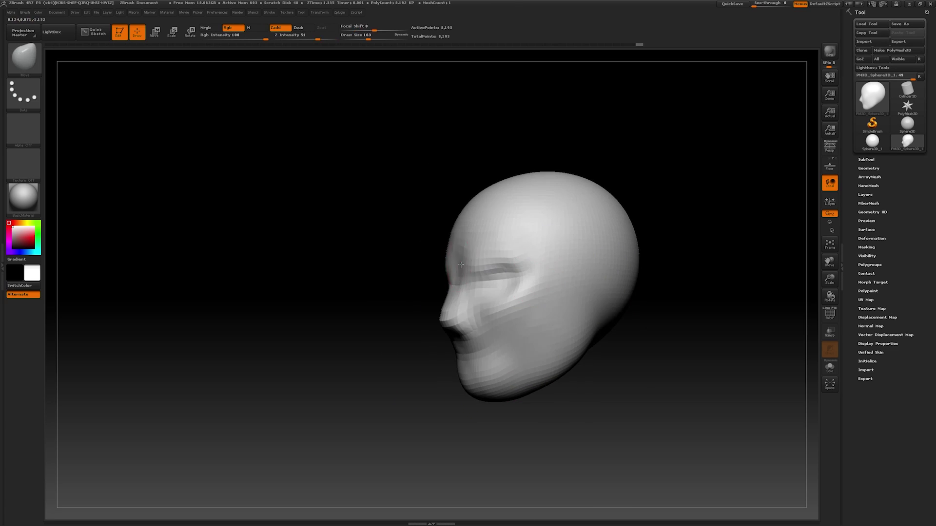
mouse_move(424, 405)
left_mouse_down()
mouse_move(416, 370)
mouse_move(473, 279)
mouse_move(560, 316)
mouse_move(522, 357)
left_mouse_up()
mouse_move(517, 414)
left_mouse_down()
mouse_move(439, 390)
mouse_move(484, 388)
mouse_move(526, 408)
mouse_move(495, 433)
mouse_move(485, 375)
mouse_move(458, 446)
mouse_move(439, 365)
mouse_move(434, 380)
mouse_move(449, 383)
mouse_move(461, 360)
mouse_move(479, 370)
mouse_move(536, 317)
mouse_move(476, 439)
mouse_move(706, 341)
left_mouse_up()
key("space")
Convert the head to DynaMesh and remesh it at a resolution of 216
left_click(869, 168)
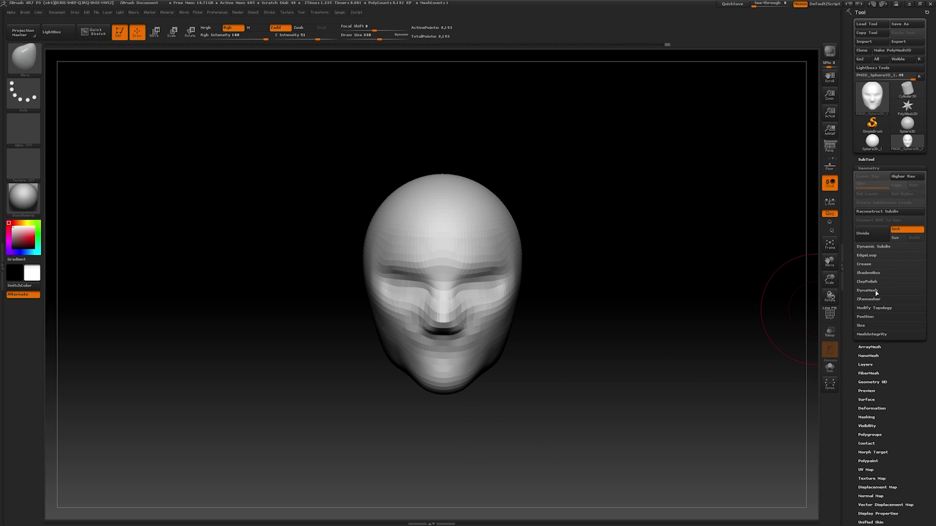
left_click_drag(861, 315, 866, 315)
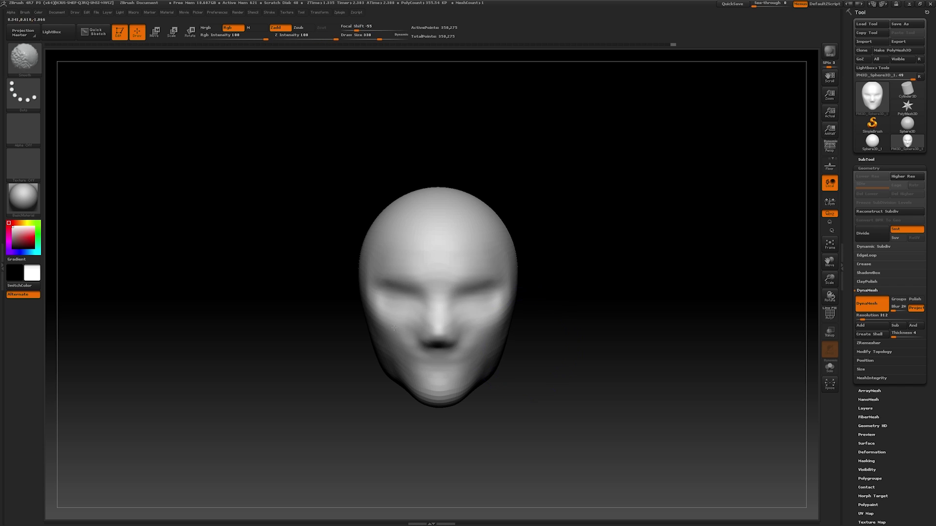
left_click_drag(861, 320, 859, 320)
left_click_drag(652, 341, 553, 373, "ctrl")
Select the ClayTubes brush, assign it a round white alpha and open its Lazy Mouse stroke settings
left_click_drag(404, 429, 432, 431)
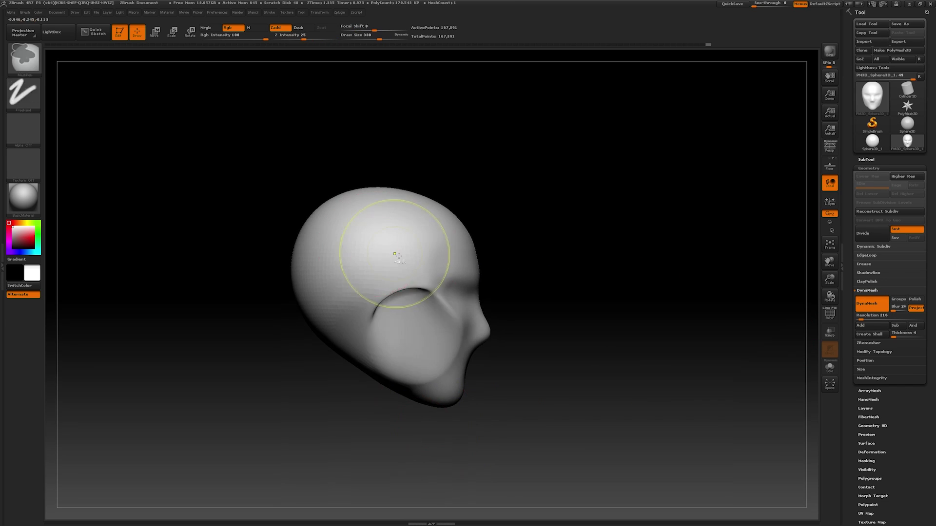
left_click_drag(487, 449, 516, 452, "shift")
left_click(23, 58)
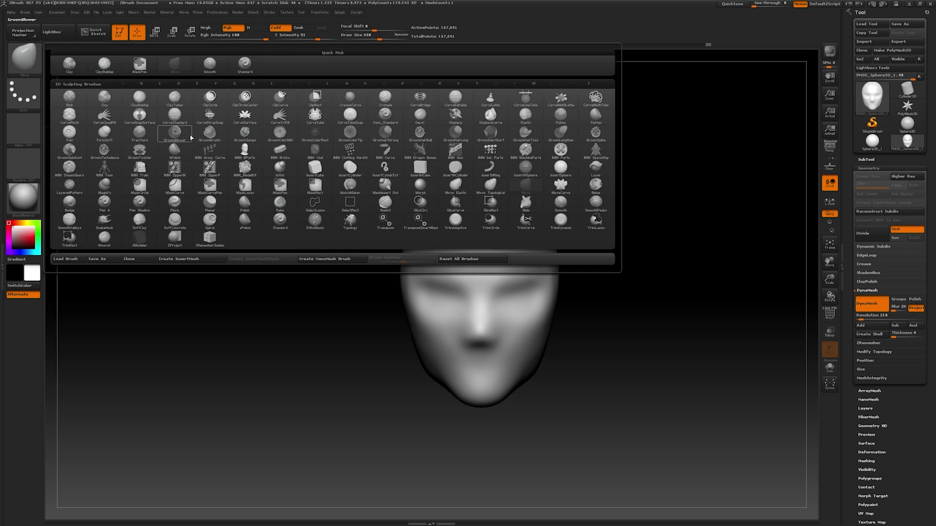
left_click(174, 98)
left_click(23, 129)
left_click(279, 183)
left_click(269, 12)
left_click(293, 124)
left_click_drag(326, 154, 318, 142, "alt")
left_click(269, 13)
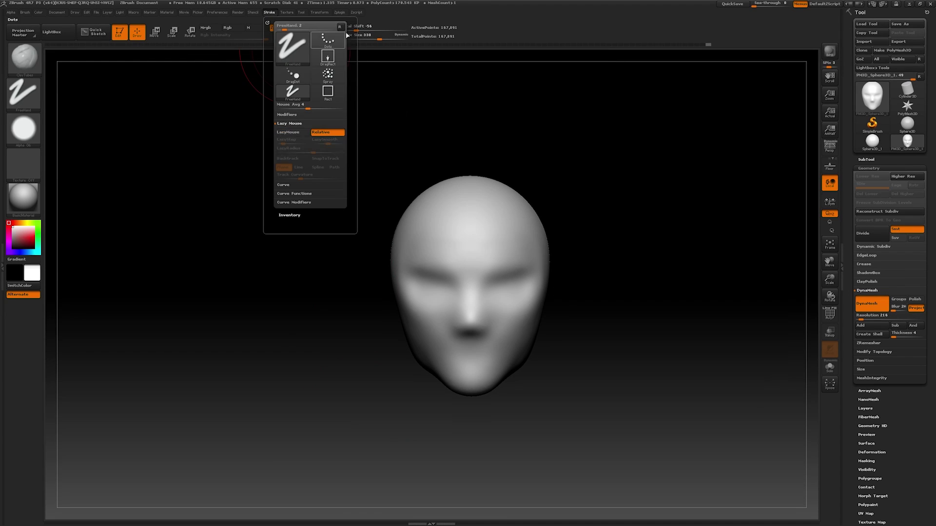
Sculpt the brow ridge, the eye sockets and the bridge and nostrils of the nose with ClayTubes
key("space")
mouse_move(603, 331)
left_mouse_down("alt")
mouse_move(498, 283)
mouse_move(522, 287)
mouse_move(543, 261)
left_mouse_up("alt")
mouse_move(575, 429)
left_mouse_down()
mouse_move(410, 394)
mouse_move(468, 395)
left_mouse_up()
mouse_move(458, 283)
left_mouse_down()
mouse_move(458, 343)
mouse_move(476, 344)
mouse_move(461, 325)
left_mouse_up()
key("space")
mouse_move(575, 341)
left_mouse_down()
mouse_move(476, 343)
mouse_move(473, 358)
left_mouse_up()
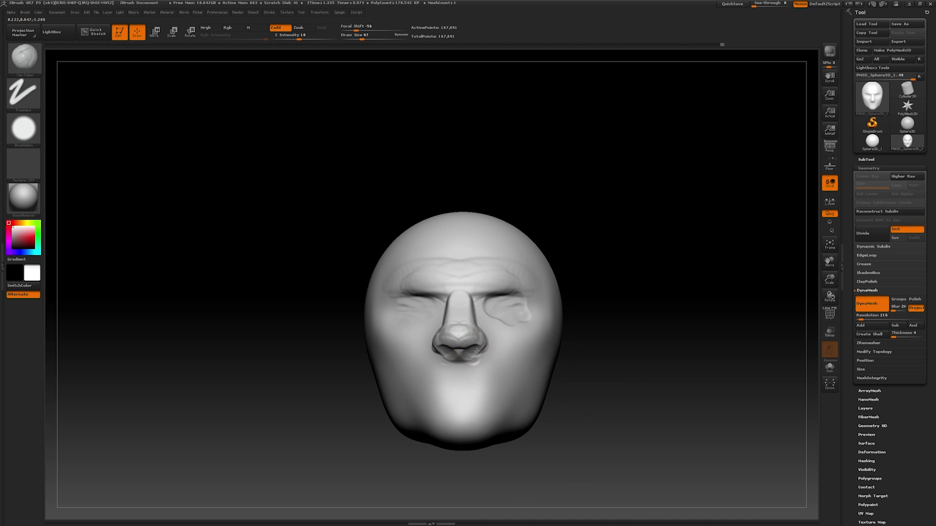
Build up the cheek planes and the muscle forms around the mouth and chin
mouse_move(566, 341)
left_mouse_down()
mouse_move(583, 380)
mouse_move(561, 351)
left_mouse_up()
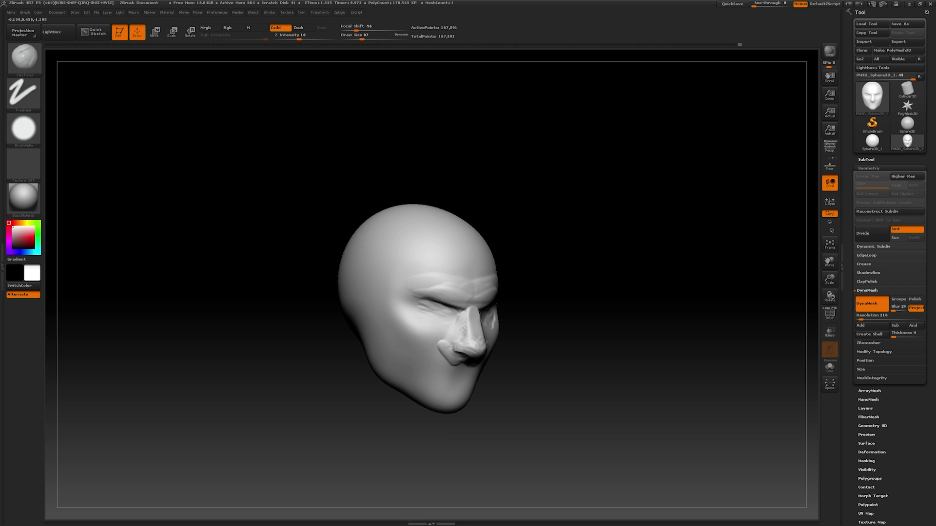
left_click_drag(455, 336, 466, 322)
mouse_move(552, 355)
left_mouse_down()
mouse_move(541, 328)
mouse_move(518, 350)
mouse_move(612, 389)
mouse_move(589, 393)
mouse_move(543, 335)
mouse_move(552, 322)
mouse_move(520, 379)
mouse_move(449, 357)
mouse_move(448, 377)
mouse_move(511, 408)
mouse_move(483, 404)
mouse_move(513, 406)
mouse_move(543, 429)
mouse_move(525, 398)
left_mouse_up()
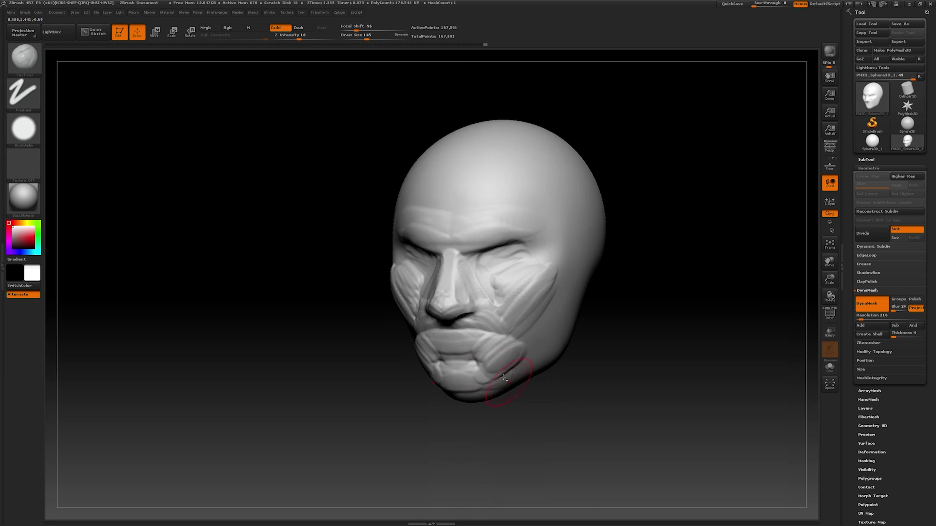
left_click_drag(517, 345, 445, 333)
left_click_drag(535, 348, 435, 299)
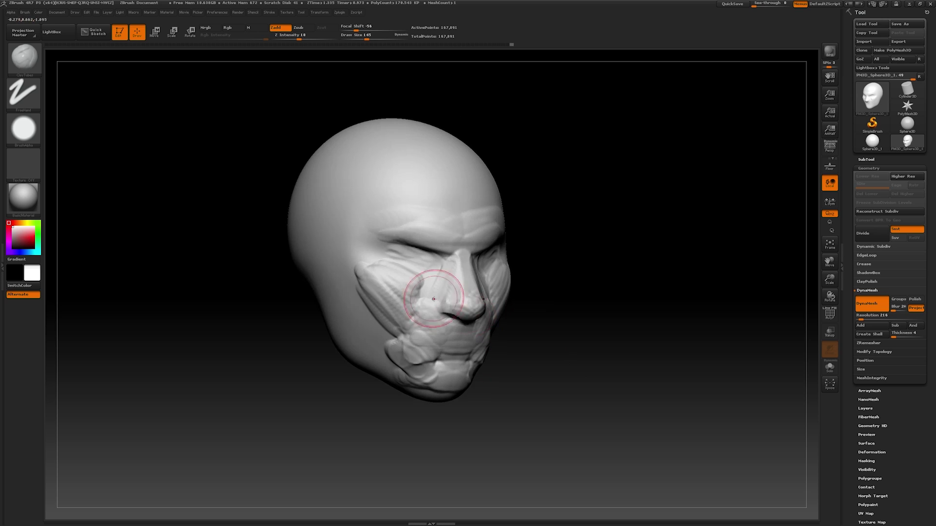
left_click_drag(428, 334, 520, 393)
Add clay strips along the cheekbones and the jaw muscles at the sides of the face
mouse_move(499, 316)
left_mouse_down("shift")
mouse_move(468, 360)
mouse_move(515, 386)
left_mouse_up("shift")
left_click_drag(418, 413, 469, 353)
left_click_drag(422, 307, 458, 390)
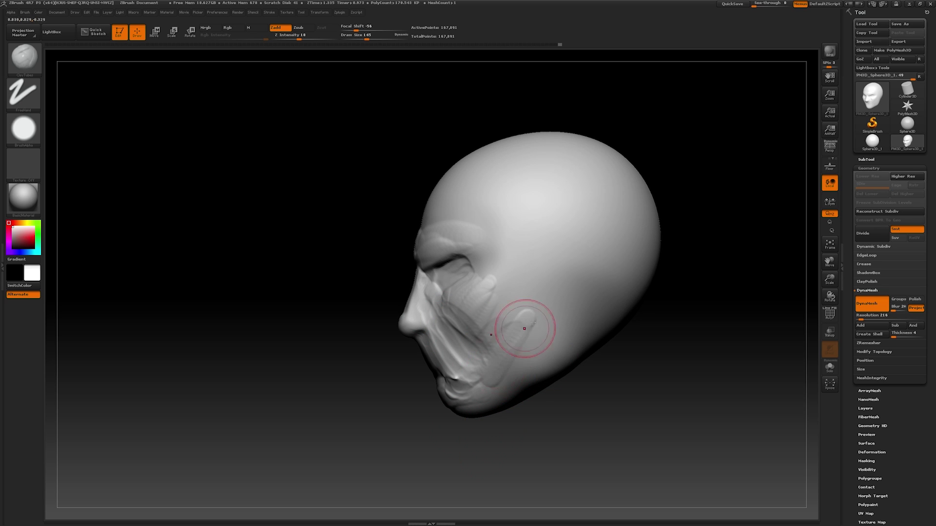
left_click_drag(536, 367, 520, 291)
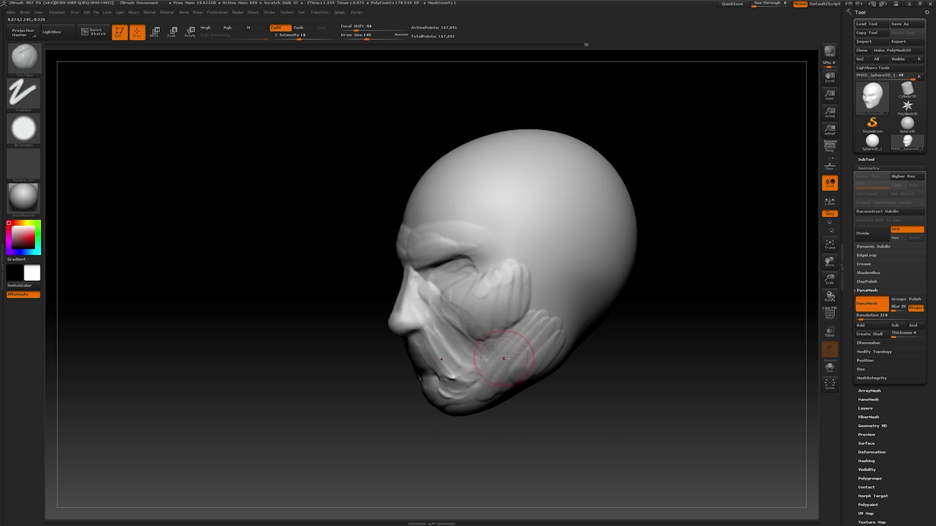
mouse_move(531, 341)
left_mouse_down()
mouse_move(549, 380)
mouse_move(541, 409)
mouse_move(558, 431)
mouse_move(494, 385)
left_mouse_up()
Build up the outer brow and cheekbones and smooth the added clay
left_click_drag(563, 340, 547, 293)
left_click_drag(491, 271, 601, 330)
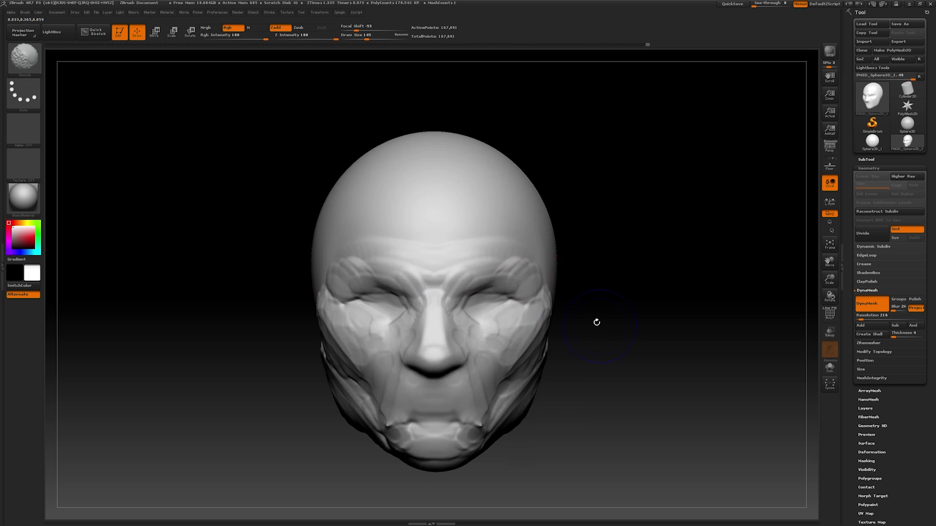
left_click_drag(558, 273, 340, 361)
Switch back to the Move brush, set the main colour to white and adjust the brow and eye area in profile
key("b")
left_click(437, 317)
key("b")
key("m")
key("v")
left_click(14, 228)
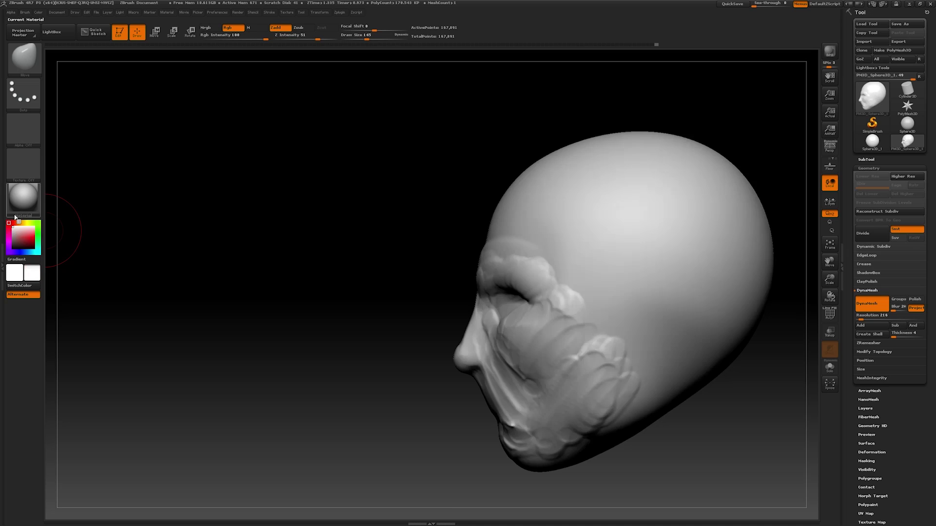
mouse_move(496, 283)
left_mouse_down()
mouse_move(487, 273)
mouse_move(520, 287)
left_mouse_up()
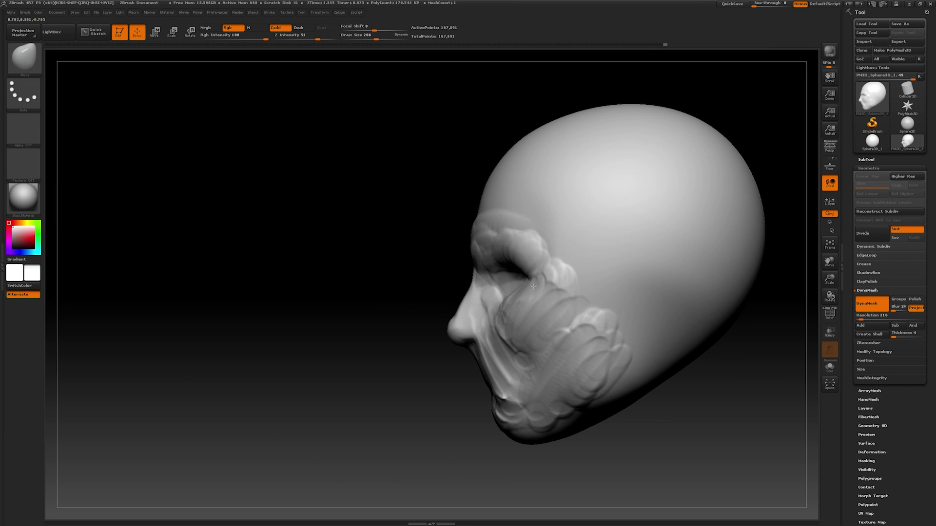
left_click_drag(561, 438, 662, 434)
Adjust the proportions of the face and jaw, smooth the surface and refine the area around the nose
key("space")
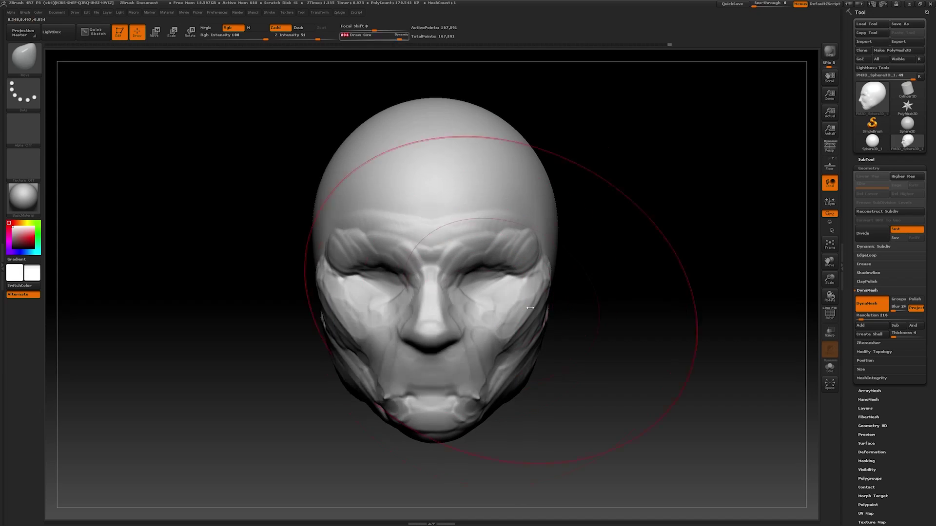
key("space")
mouse_move(518, 338)
left_mouse_down("shift")
mouse_move(468, 293)
mouse_move(576, 362)
mouse_move(458, 370)
left_mouse_up("shift")
mouse_move(599, 371)
left_mouse_down()
mouse_move(654, 376)
mouse_move(633, 361)
left_mouse_up()
key("space")
left_click_drag(434, 385, 619, 375, "alt")
key("space")
left_click_drag(488, 289, 476, 291)
Insert a pair of mirrored spheres over the eye sockets as eyeballs with the InsertSphere brush
key("b")
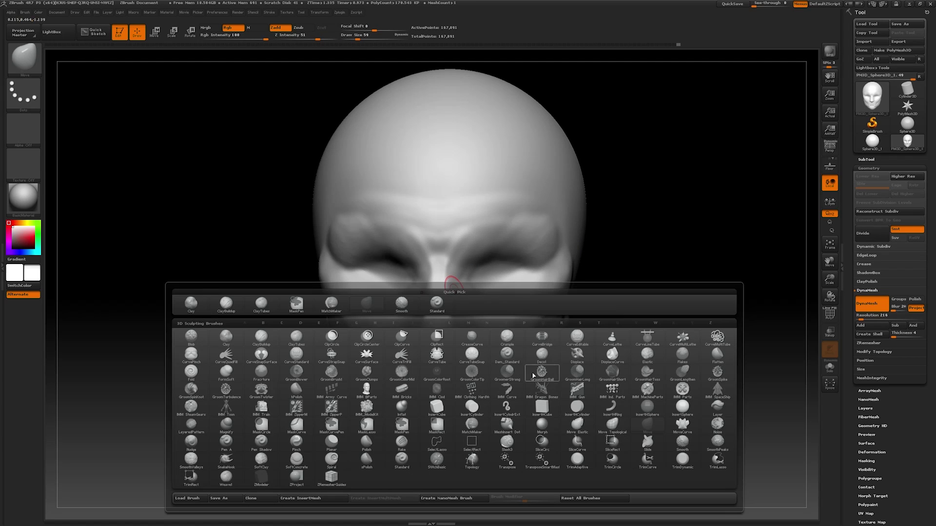
left_click(683, 408)
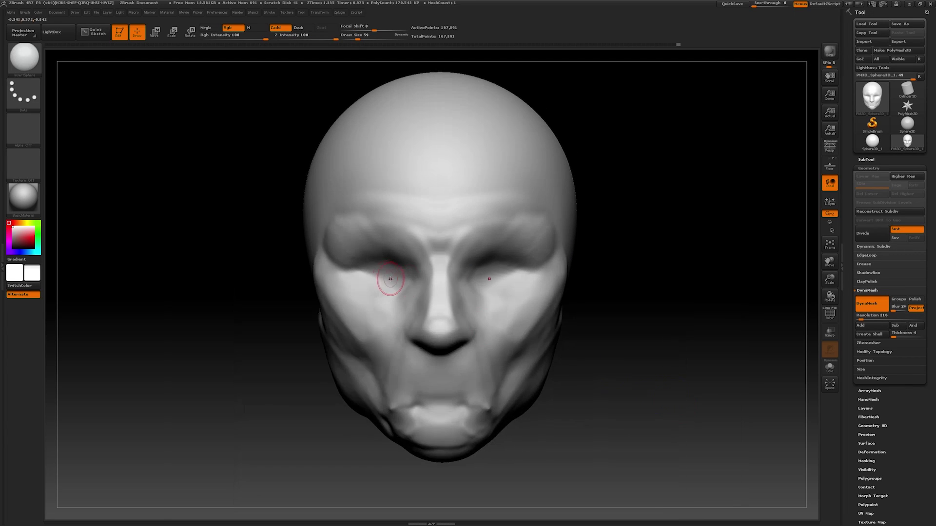
left_click_drag(388, 275, 389, 312)
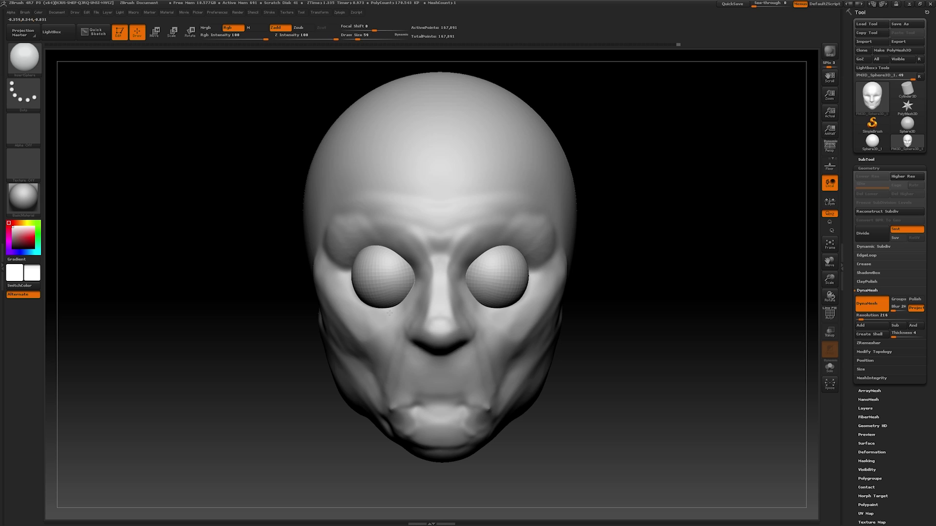
Move the mirrored eyeballs back into the eye sockets in side view and return to draw mode with the InsertSphere brush
left_click_drag(326, 435, 531, 432)
key("w")
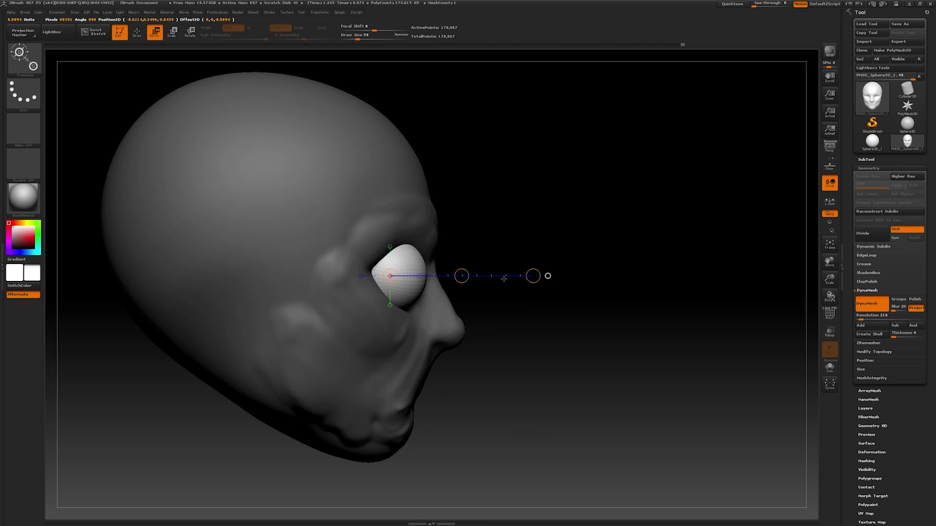
mouse_move(435, 279)
left_mouse_down()
mouse_move(547, 273)
mouse_move(469, 277)
mouse_move(536, 351)
mouse_move(584, 438)
left_mouse_up()
key("b")
key("i")
key("s")
mouse_move(566, 292)
left_mouse_down()
mouse_move(580, 389)
mouse_move(568, 402)
left_mouse_up()
key("q")
Hide the eyeballs, split them off as a separate subtool and clear the mask on the head
left_click(568, 402, "ctrl")
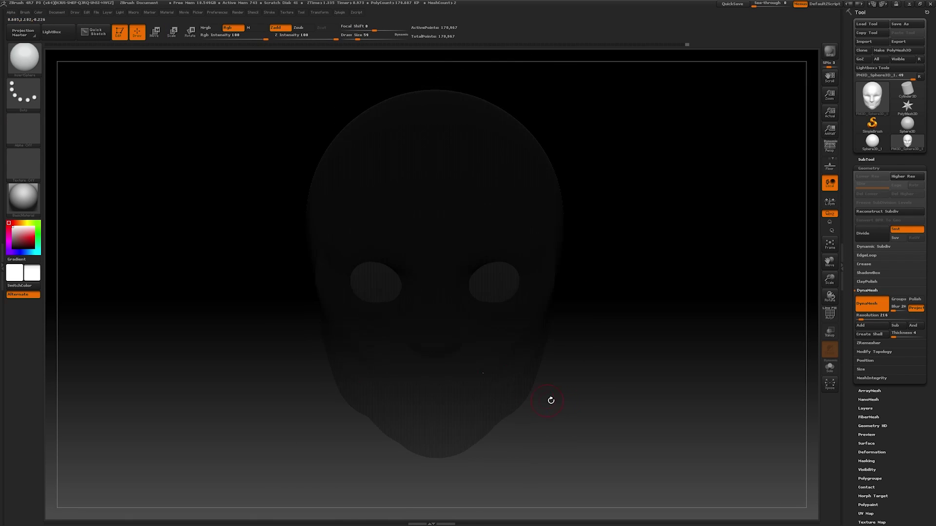
left_click(539, 398, "ctrl")
left_click(509, 374, "ctrl+shift")
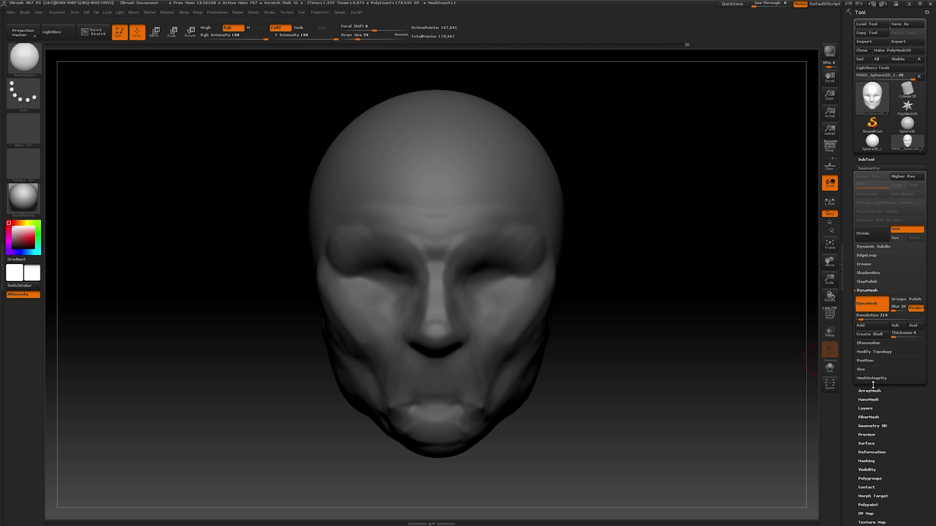
left_click(862, 162)
left_click(868, 409)
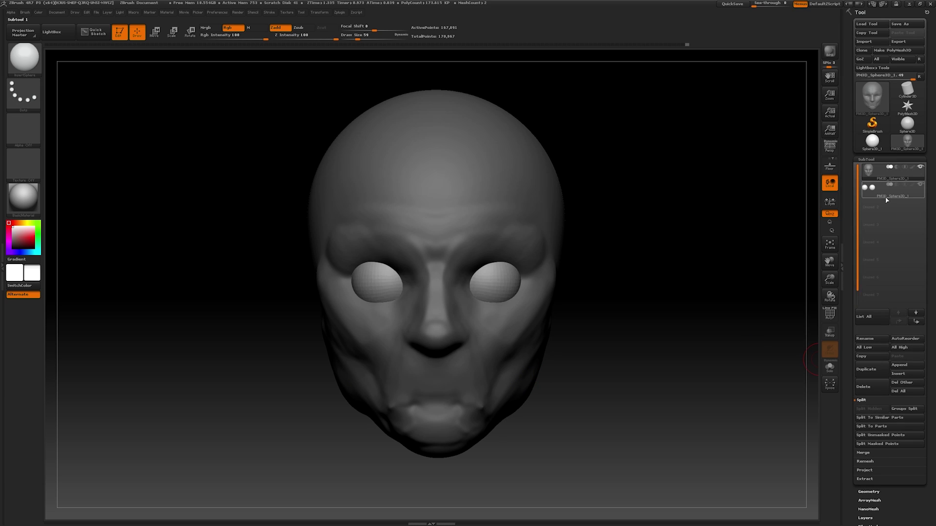
left_click(570, 273, "ctrl")
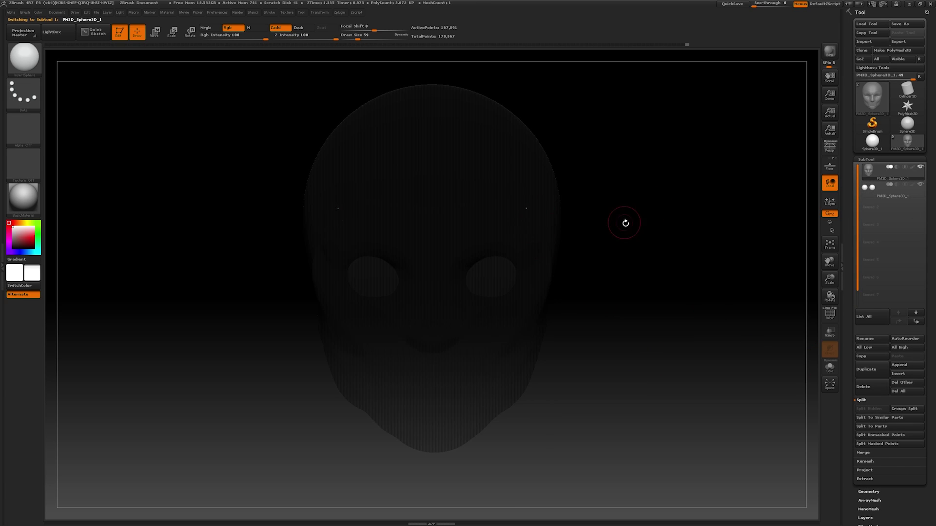
left_click(613, 219, "ctrl")
Build upper and lower eyelids around the eyeballs with the ClayTubes brush and smooth them
left_click_drag(653, 283, 492, 290)
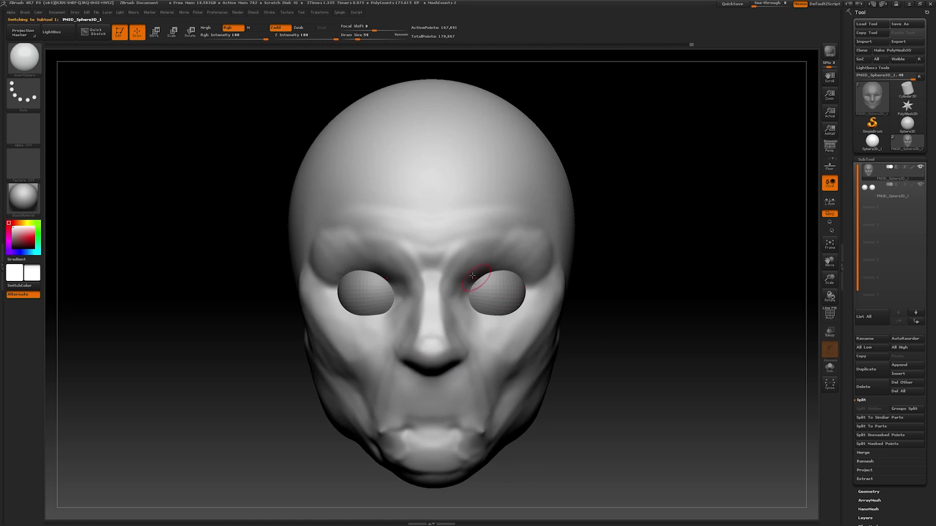
key("b")
key("c")
key("t")
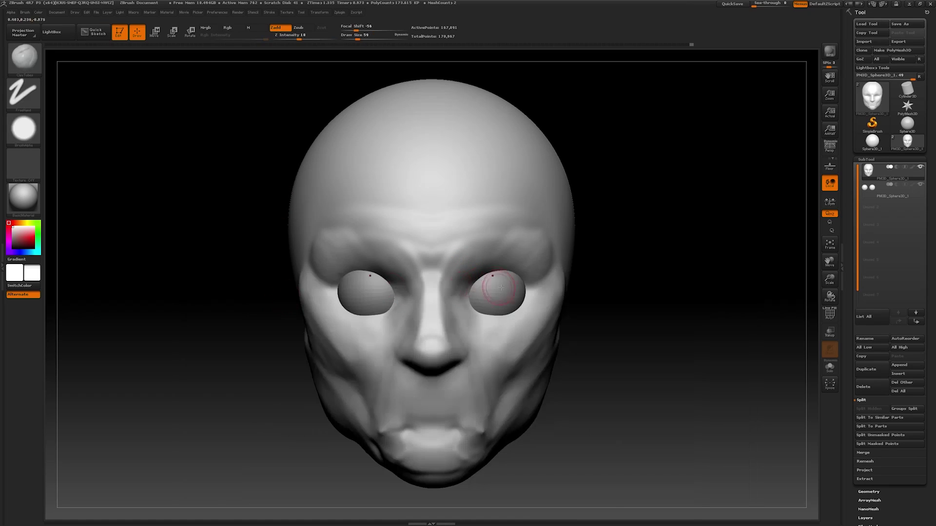
left_click_drag(463, 282, 517, 269)
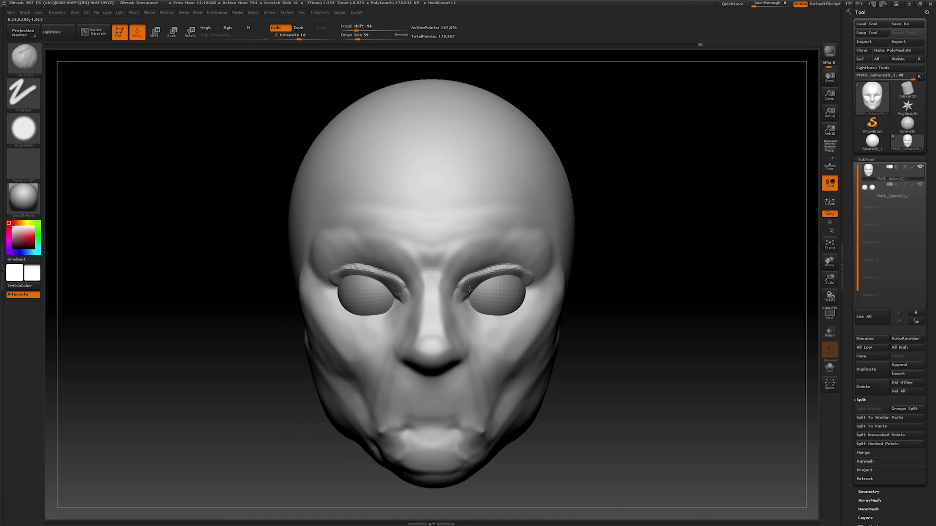
mouse_move(470, 290)
left_mouse_down("shift")
mouse_move(539, 292)
mouse_move(484, 314)
mouse_move(473, 308)
mouse_move(529, 293)
left_mouse_up("shift")
left_click_drag(468, 305, 524, 312)
mouse_move(610, 371)
left_mouse_down()
mouse_move(600, 338)
mouse_move(639, 346)
left_mouse_up()
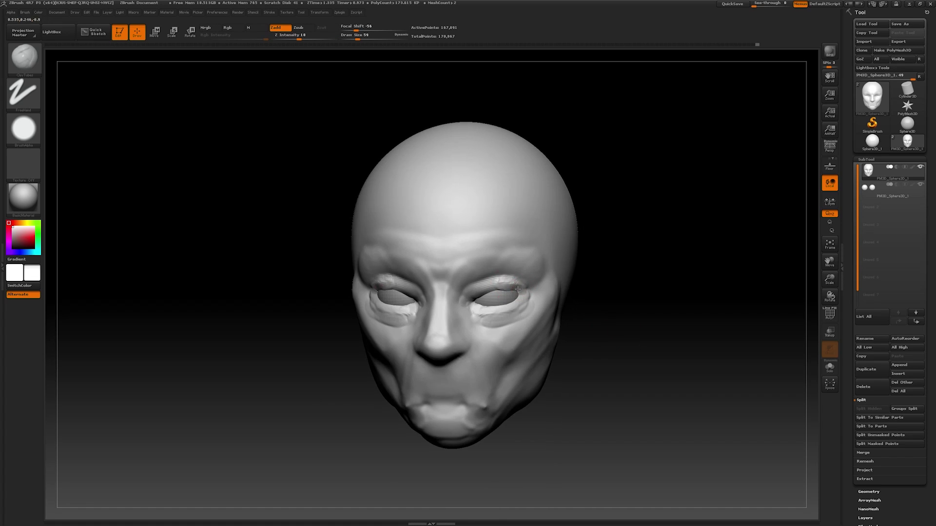
mouse_move(582, 326)
left_mouse_down()
mouse_move(600, 334)
mouse_move(595, 352)
left_mouse_up()
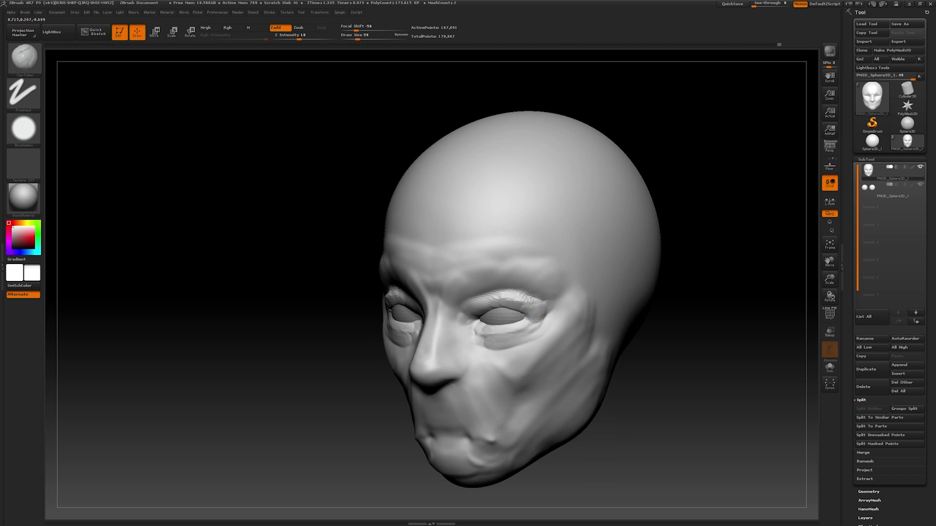
Add clay to the outer and inner brows and build up the area above the eyes
mouse_move(665, 341)
left_mouse_down()
mouse_move(677, 337)
mouse_move(648, 321)
left_mouse_up()
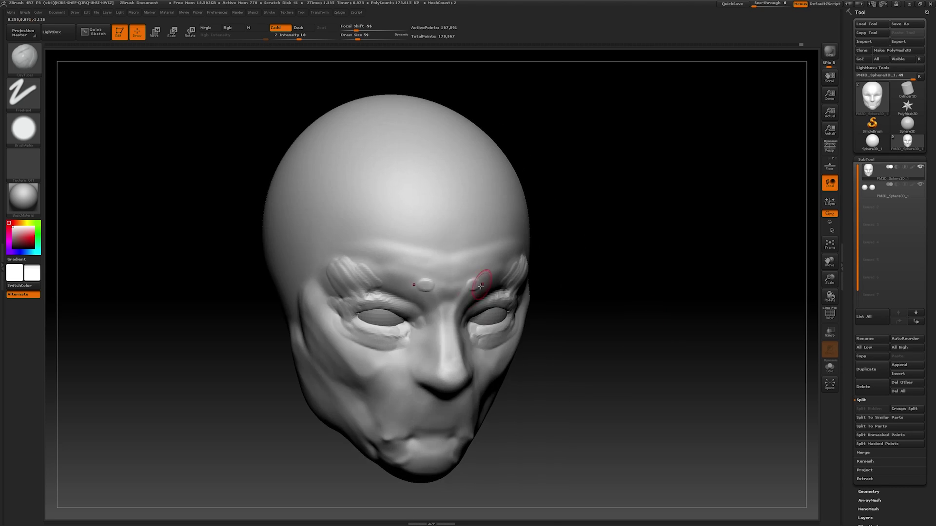
left_click(472, 284)
left_click_drag(558, 297, 546, 292)
left_click_drag(480, 285, 488, 288)
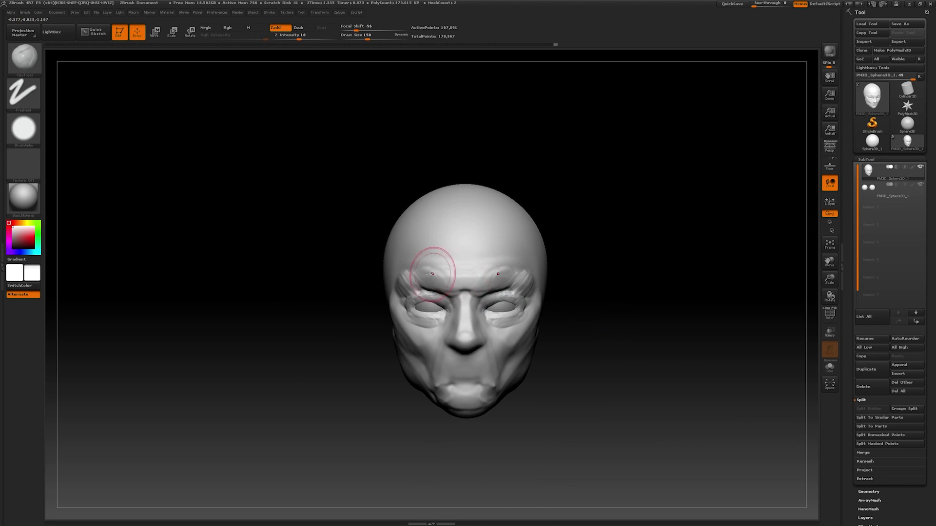
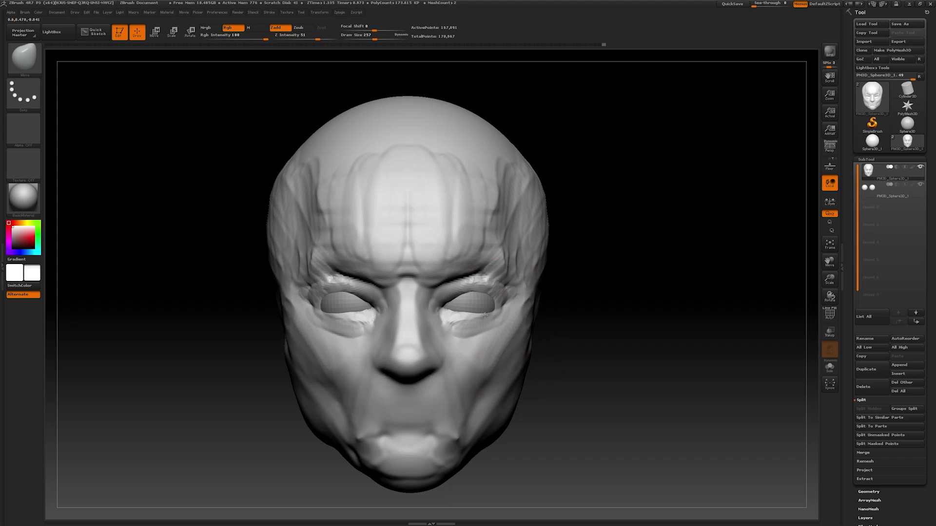
Select the eyeball subtool for moving and reshape the sides of the head with an enlarged Move brush
left_click(867, 198)
key("w")
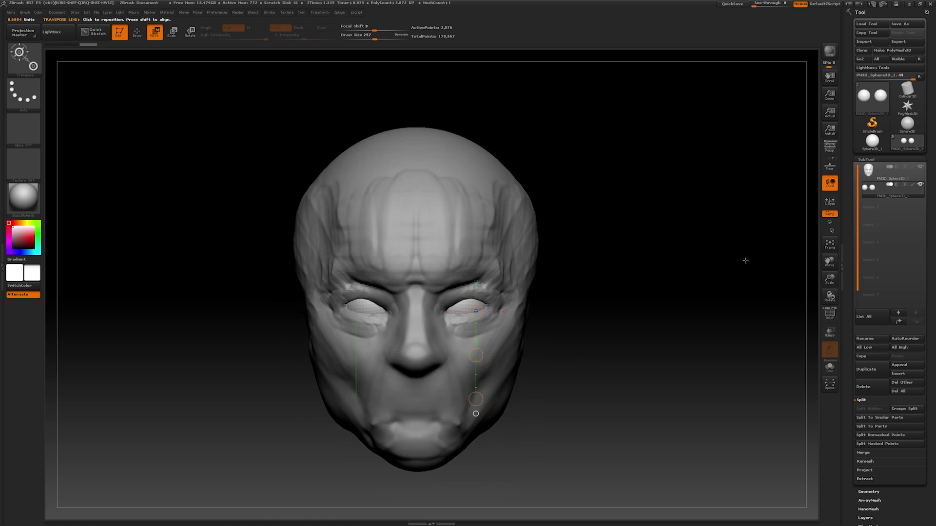
key("space")
left_click_drag(507, 251, 541, 251)
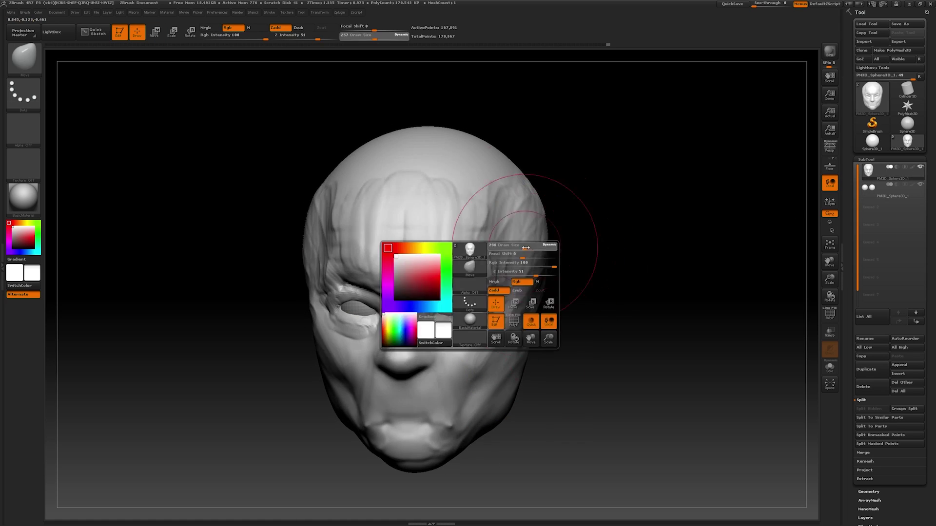
mouse_move(537, 219)
left_mouse_down()
mouse_move(522, 221)
mouse_move(502, 319)
left_mouse_up()
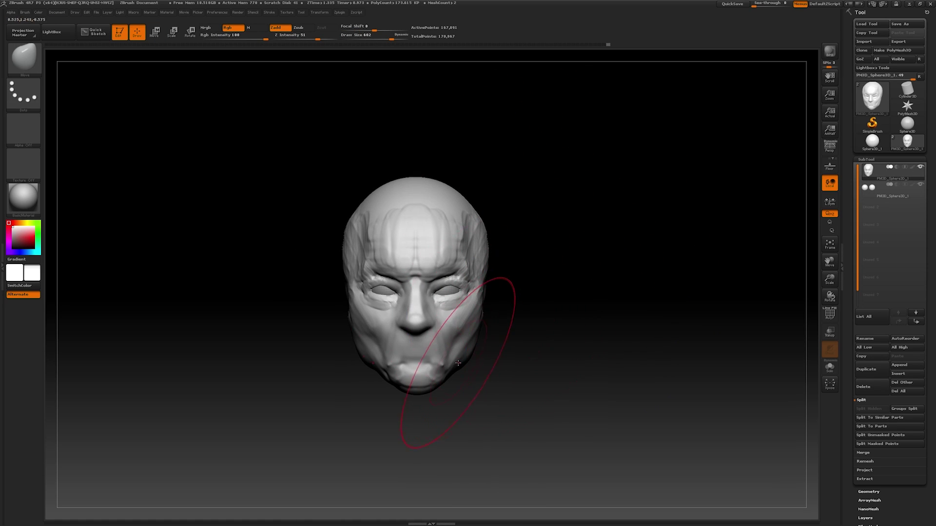
Reduce the brush size, adjust the face shape and smooth the forehead, eyelids, cheeks and jaw
key("space")
left_click_drag(424, 385, 405, 385)
left_click_drag(497, 272, 521, 262)
mouse_move(454, 360)
left_mouse_down("shift")
mouse_move(491, 272)
mouse_move(492, 384)
mouse_move(585, 419)
mouse_move(512, 376)
left_mouse_up("shift")
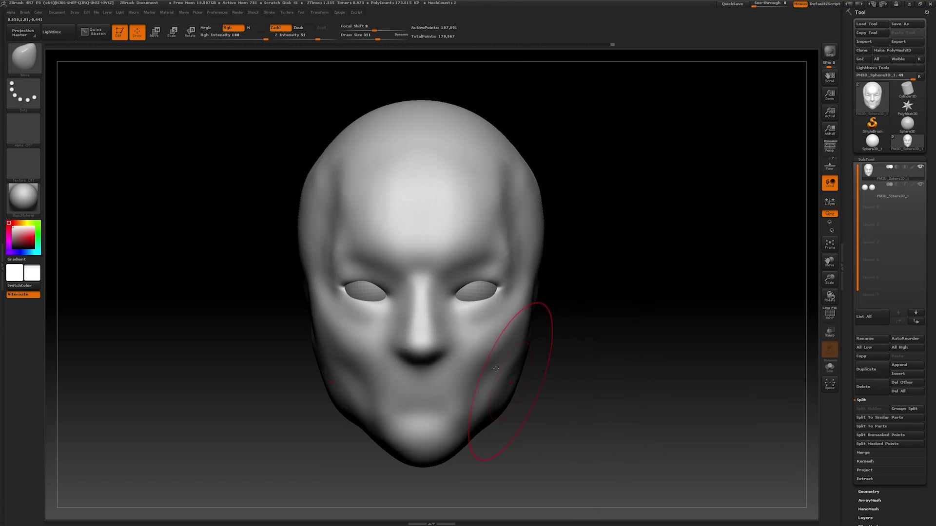
Switch to the ClayTubes brush and build up the slanted brow ridges and inner eye corners
key("b")
left_click(140, 65)
key("space")
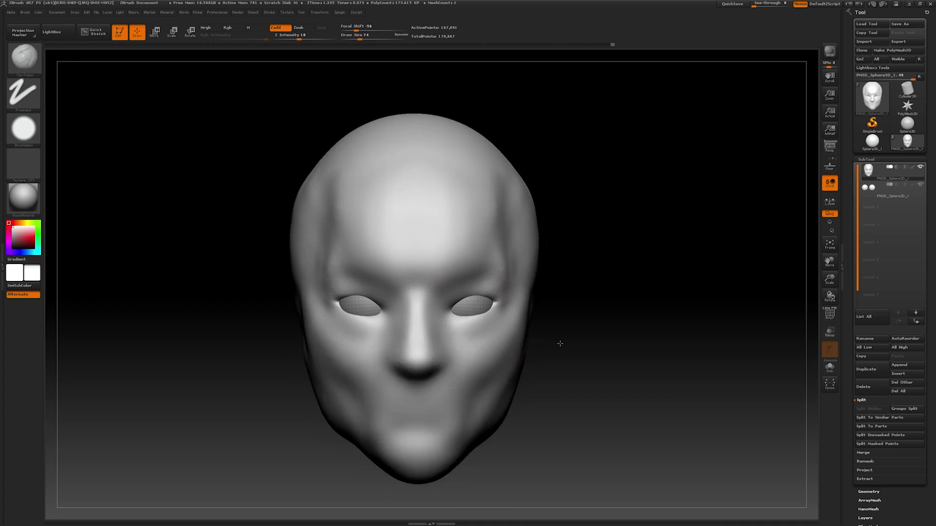
mouse_move(555, 341)
left_mouse_down("alt")
mouse_move(448, 267)
mouse_move(498, 242)
left_mouse_up("alt")
left_click_drag(479, 274, 447, 282)
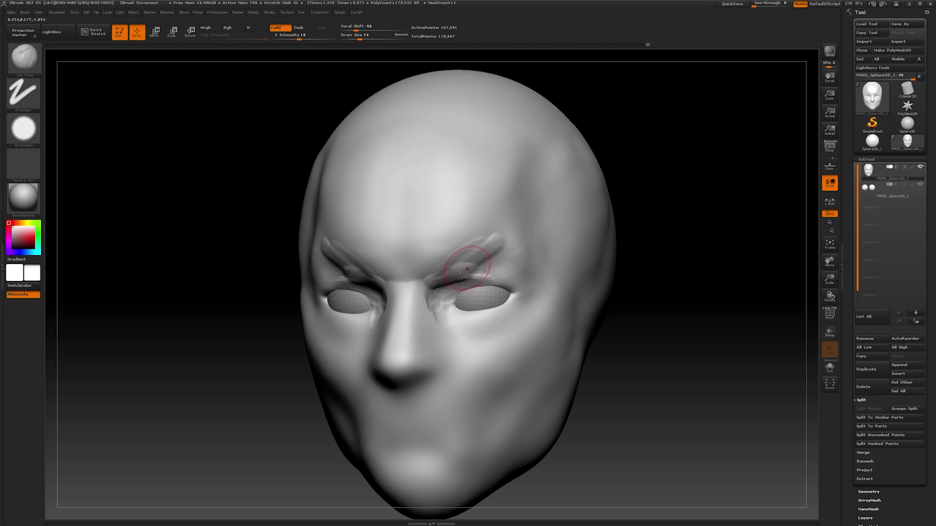
Build up the nose bridge, nose tip and nostril wings with clay strokes
left_click_drag(628, 293, 398, 320)
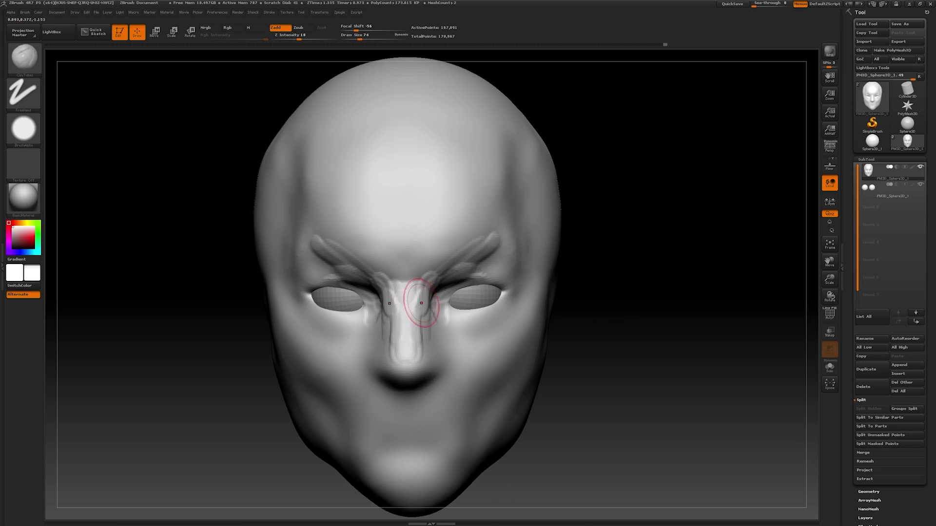
left_click_drag(410, 377, 512, 318)
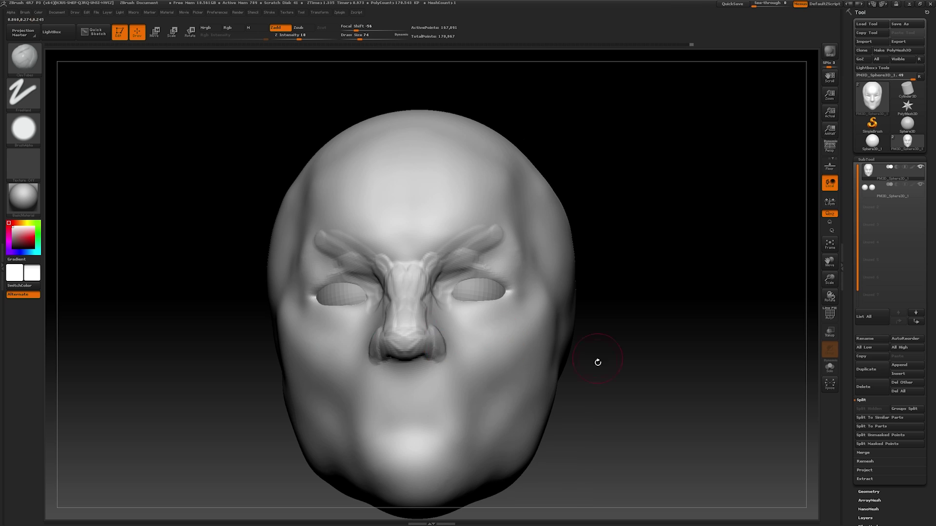
mouse_move(597, 362)
left_mouse_down()
mouse_move(428, 345)
mouse_move(415, 366)
mouse_move(350, 363)
mouse_move(382, 397)
mouse_move(604, 366)
mouse_move(429, 324)
mouse_move(439, 316)
mouse_move(442, 339)
left_mouse_up()
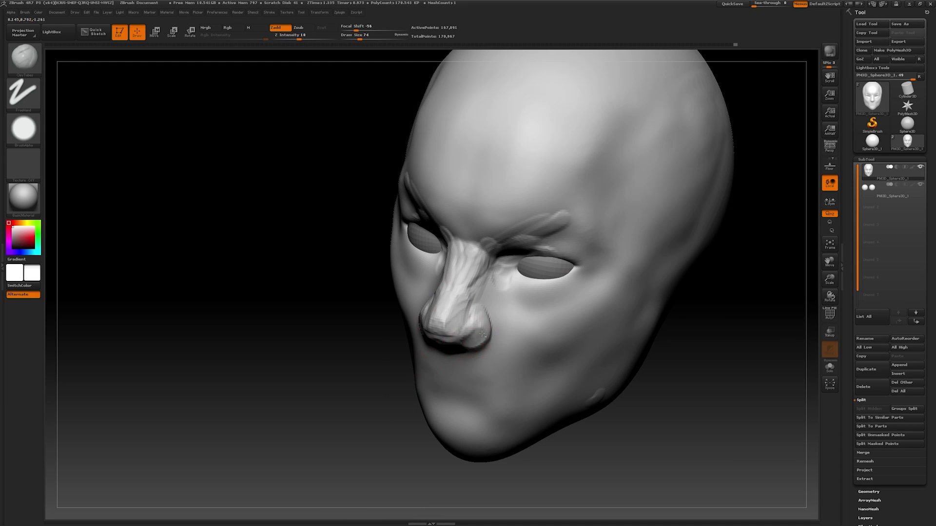
mouse_move(411, 430)
left_mouse_down()
mouse_move(501, 317)
mouse_move(493, 342)
left_mouse_up()
Shrink the ClayTubes brush and add clay along the upper eyelids and outer eye corners
mouse_move(536, 371)
left_mouse_down()
mouse_move(609, 424)
mouse_move(551, 387)
mouse_move(526, 341)
mouse_move(537, 332)
mouse_move(513, 302)
mouse_move(517, 286)
mouse_move(495, 293)
mouse_move(492, 307)
mouse_move(509, 276)
mouse_move(492, 279)
mouse_move(556, 274)
left_mouse_up()
key("space")
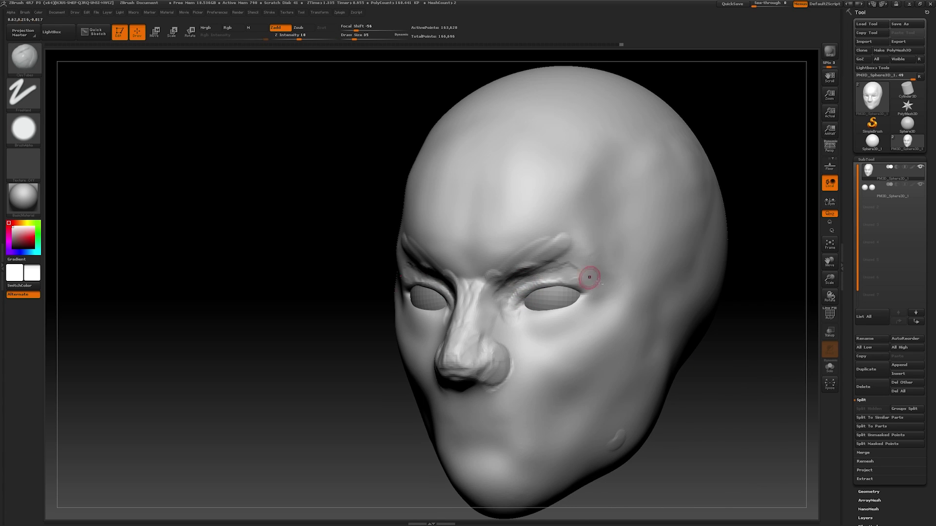
mouse_move(590, 277)
left_mouse_down()
mouse_move(550, 275)
mouse_move(556, 273)
left_mouse_up()
left_click_drag(605, 298, 647, 345)
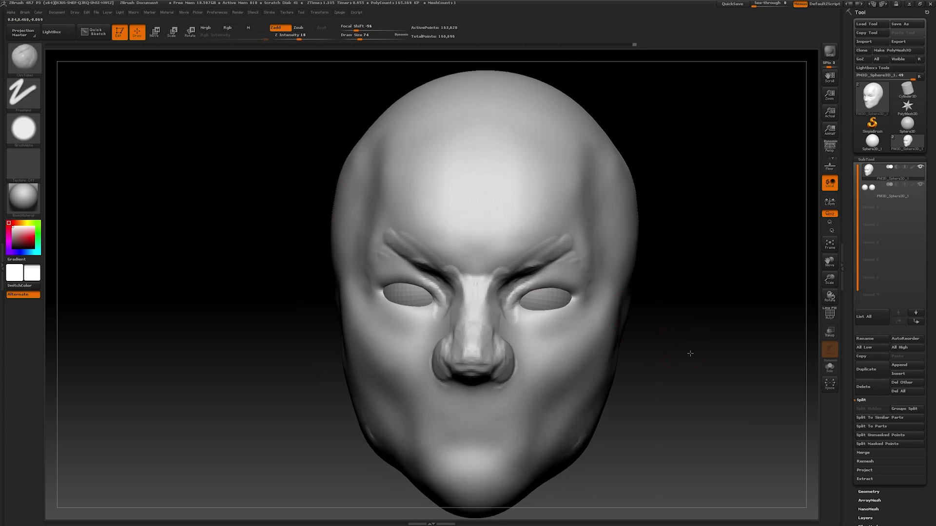
Reshape the eyelid openings with a small Move brush and adjust the lower face around the nose
key("b")
key("m")
key("v")
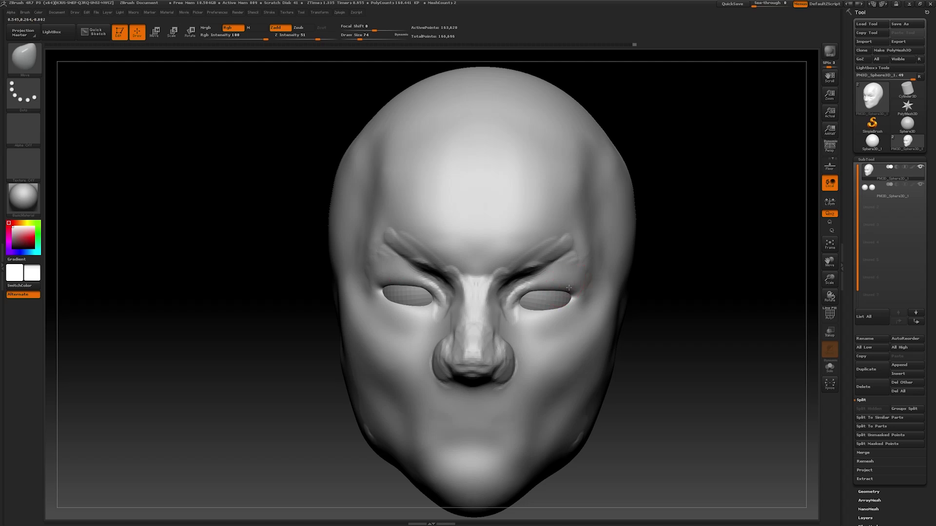
left_click_drag(549, 311, 512, 308)
key("bracketleft")
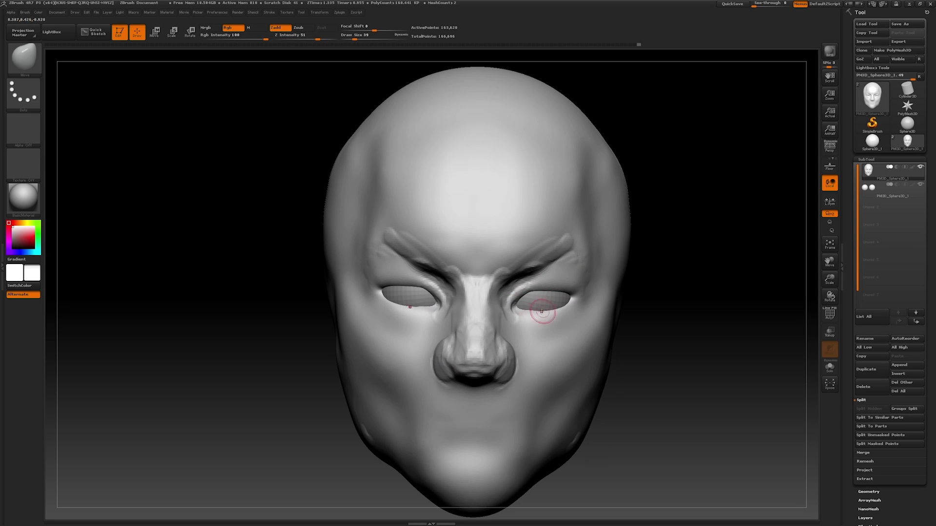
left_click_drag(639, 334, 554, 312)
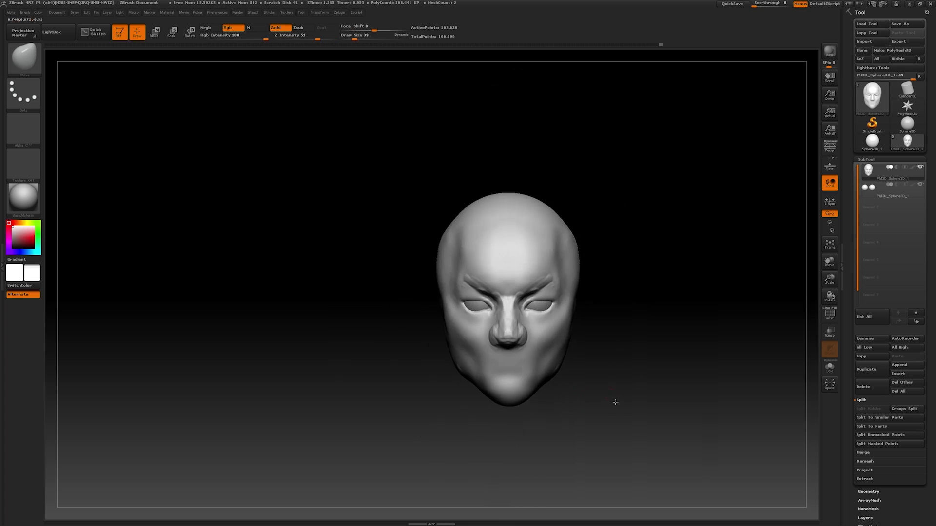
key("f")
mouse_move(508, 336)
left_mouse_down()
mouse_move(507, 328)
mouse_move(495, 371)
mouse_move(518, 356)
mouse_move(455, 424)
mouse_move(503, 385)
mouse_move(570, 385)
mouse_move(487, 387)
mouse_move(481, 400)
mouse_move(470, 397)
mouse_move(470, 456)
left_mouse_up()
Switch to the hPolish brush, reduce its size and flatten the nose and mouth area into planes
key("b")
left_click(204, 168)
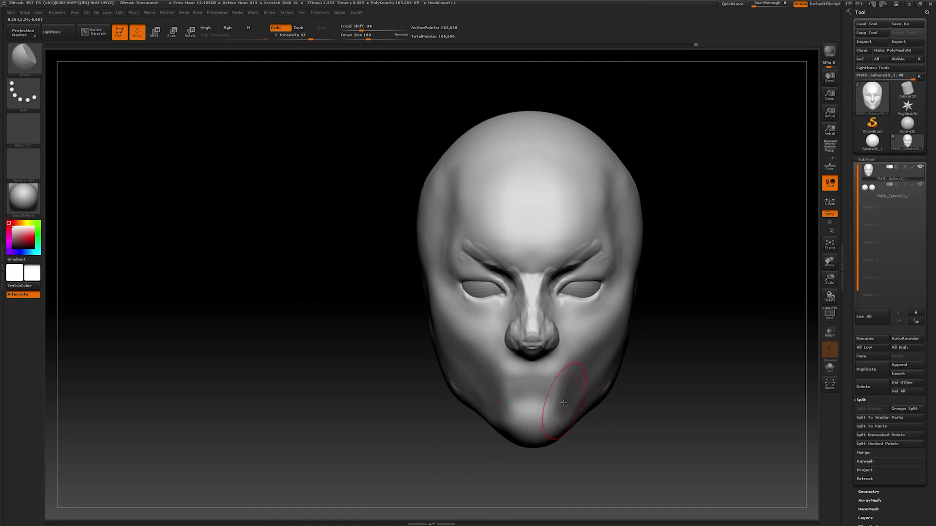
key("space")
left_click_drag(545, 394, 516, 394)
left_click_drag(673, 321, 542, 322)
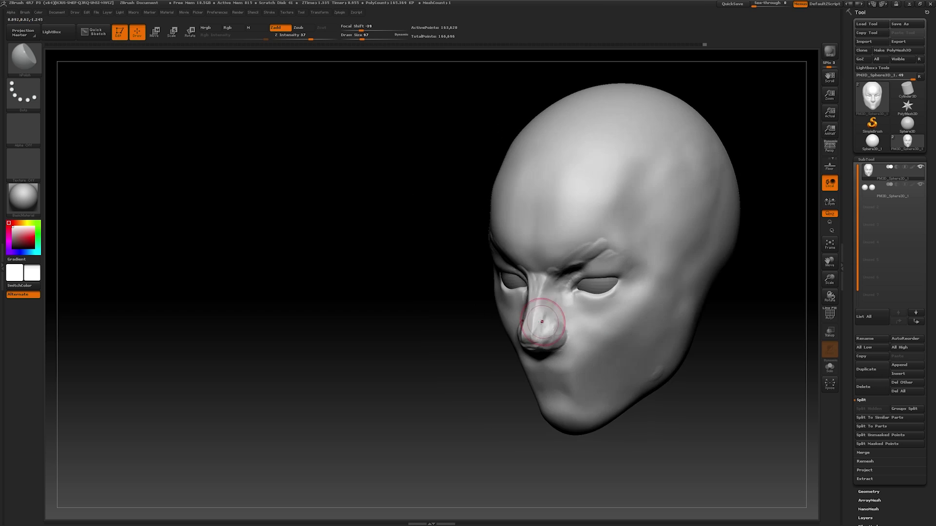
left_click_drag(477, 408, 532, 350)
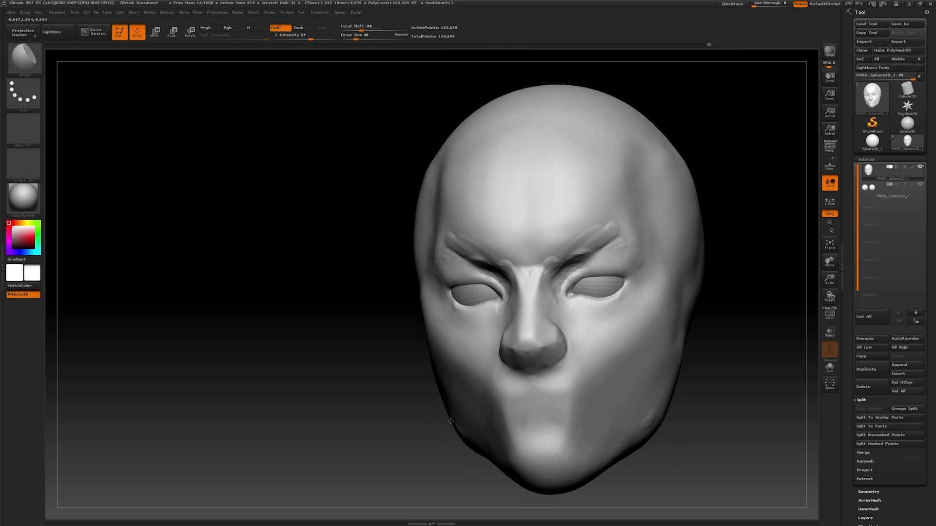
Polish and smooth the brows, then flatten the forehead planes with the draw size raised to 128
mouse_move(561, 349)
left_mouse_down()
mouse_move(516, 362)
mouse_move(609, 356)
mouse_move(510, 353)
mouse_move(578, 355)
mouse_move(546, 370)
mouse_move(575, 341)
mouse_move(562, 242)
mouse_move(580, 236)
mouse_move(568, 240)
left_mouse_up()
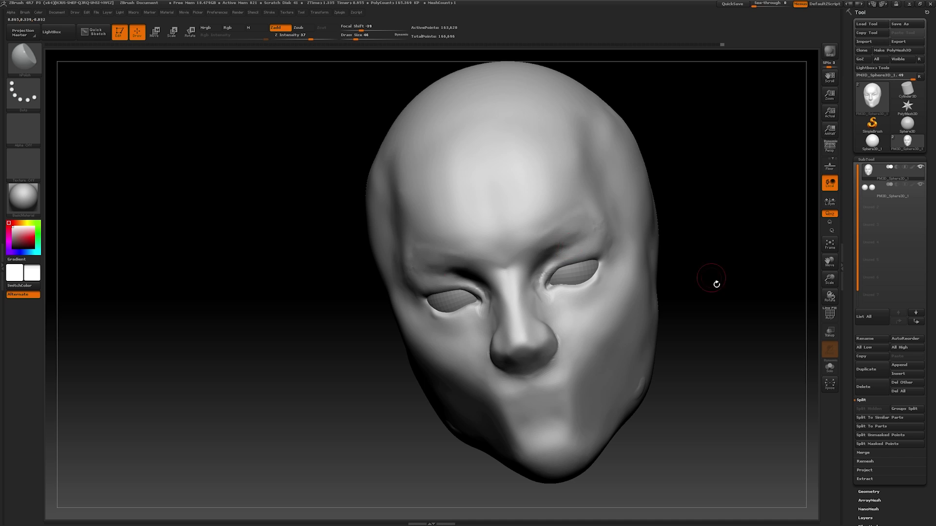
mouse_move(716, 285)
left_mouse_down("shift")
mouse_move(664, 367)
mouse_move(497, 303)
mouse_move(501, 261)
left_mouse_up("shift")
key("bracketright")
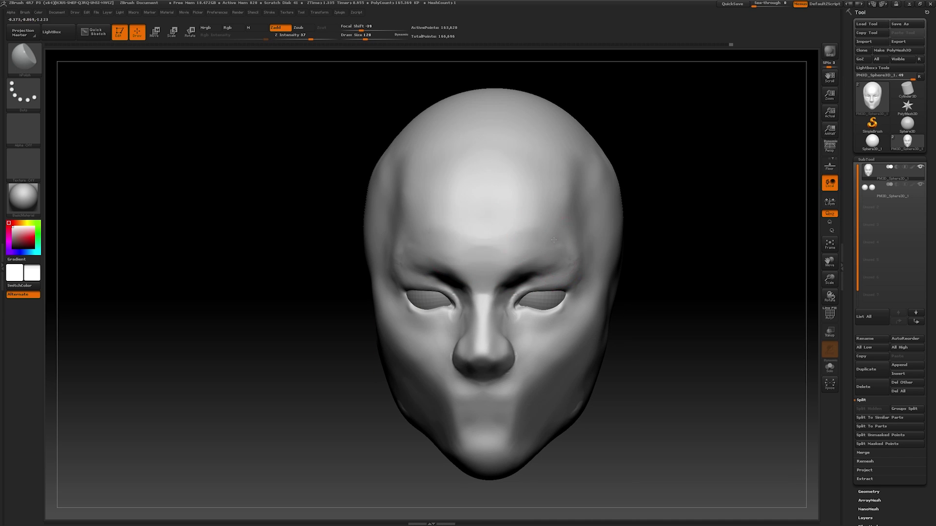
mouse_move(665, 286)
left_mouse_down()
mouse_move(585, 253)
mouse_move(546, 204)
mouse_move(679, 355)
mouse_move(634, 341)
mouse_move(607, 380)
mouse_move(621, 414)
mouse_move(546, 273)
left_mouse_up()
key("shift")
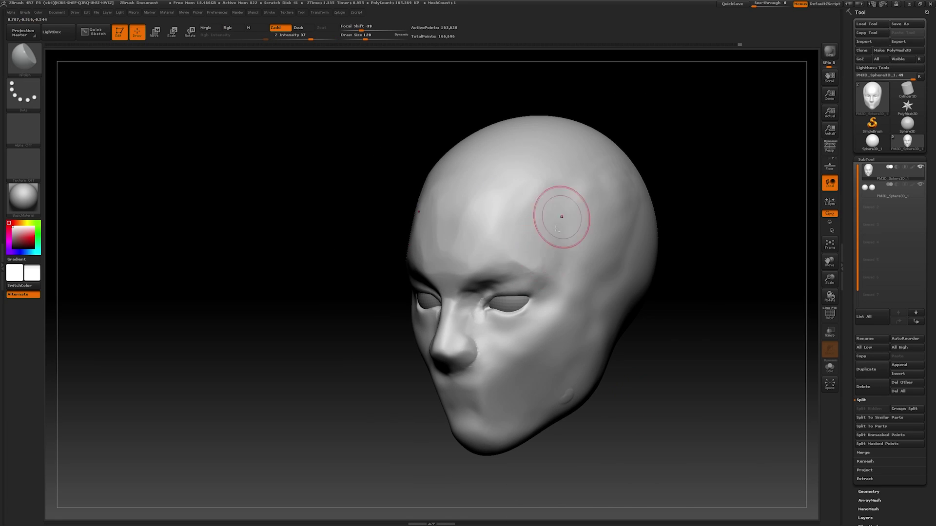
Flatten the cheek and jaw planes on both sides of the mouth with a smaller hPolish brush
left_click_drag(578, 220, 529, 372, "shift")
mouse_move(636, 326)
left_mouse_down()
mouse_move(647, 330)
mouse_move(508, 361)
mouse_move(603, 382)
mouse_move(468, 336)
mouse_move(493, 341)
mouse_move(511, 329)
mouse_move(592, 397)
mouse_move(474, 366)
mouse_move(611, 403)
mouse_move(471, 390)
left_mouse_up()
key("space")
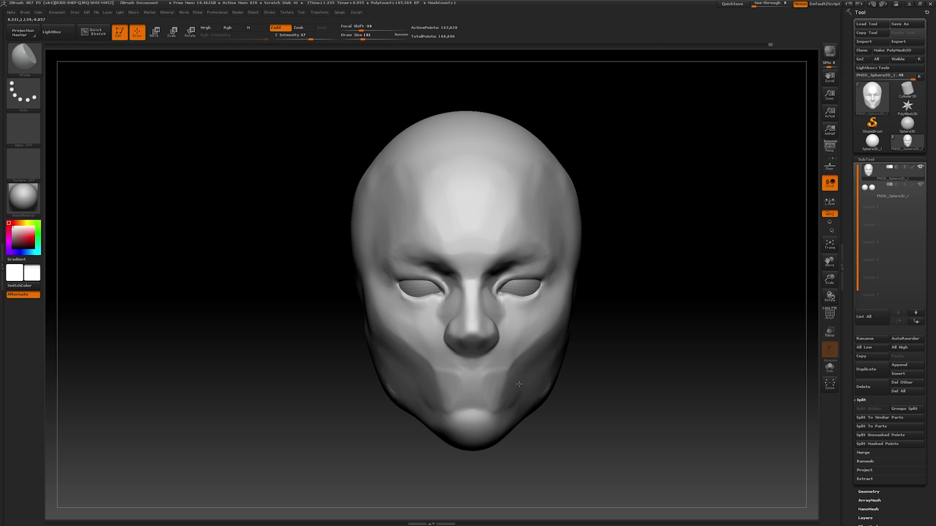
key("s")
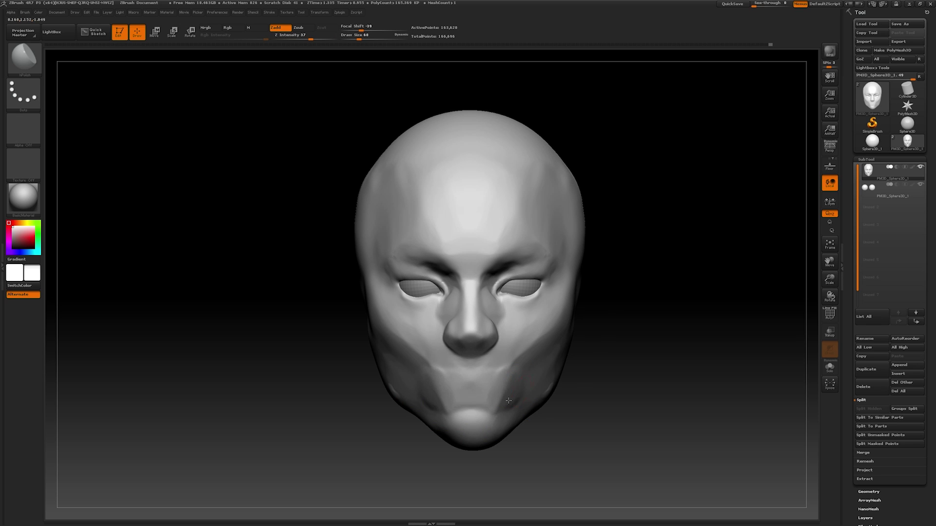
left_click_drag(508, 400, 512, 393)
mouse_move(581, 418)
left_mouse_down()
mouse_move(551, 436)
mouse_move(467, 417)
mouse_move(490, 400)
left_mouse_up()
Flatten the tip of the chin and smooth the planes of the lower face
key("space")
left_click(471, 432)
key("space")
mouse_move(429, 382)
left_mouse_down("alt")
mouse_move(600, 409)
mouse_move(485, 404)
mouse_move(504, 445)
mouse_move(637, 443)
mouse_move(517, 455)
mouse_move(633, 370)
mouse_move(429, 438)
mouse_move(439, 385)
mouse_move(458, 408)
mouse_move(468, 374)
left_mouse_up("alt")
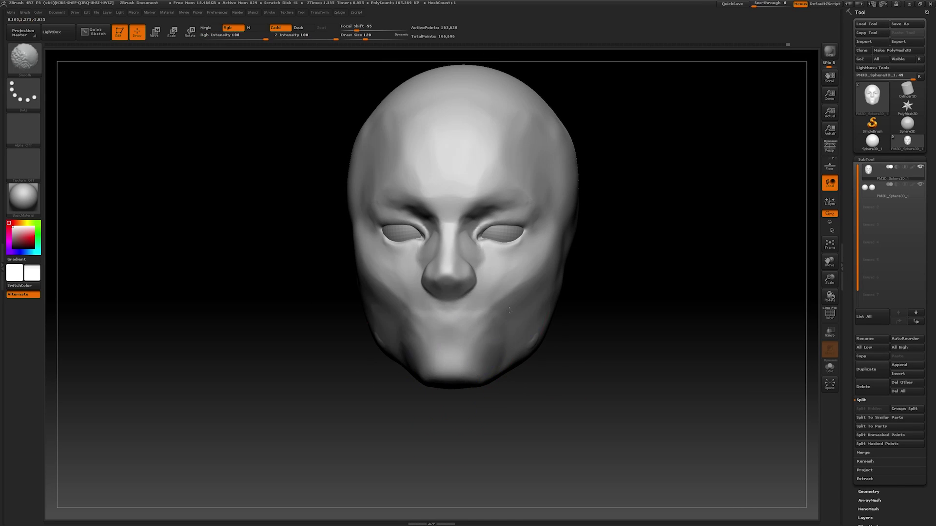
mouse_move(509, 310)
left_mouse_down()
mouse_move(598, 318)
mouse_move(548, 268)
left_mouse_up()
left_click_drag(563, 324, 610, 295)
Mask a round patch on the underside of the head for the neck and invert the mask
mouse_move(616, 375)
left_mouse_down()
mouse_move(642, 414)
mouse_move(593, 420)
mouse_move(587, 279)
mouse_move(548, 270)
mouse_move(621, 295)
mouse_move(600, 323)
mouse_move(563, 227)
mouse_move(555, 246)
mouse_move(691, 364)
mouse_move(618, 418)
mouse_move(557, 305)
mouse_move(613, 342)
mouse_move(528, 314)
mouse_move(528, 328)
mouse_move(508, 288)
mouse_move(606, 309)
left_mouse_up()
left_click(528, 314, "ctrl")
key("ctrl")
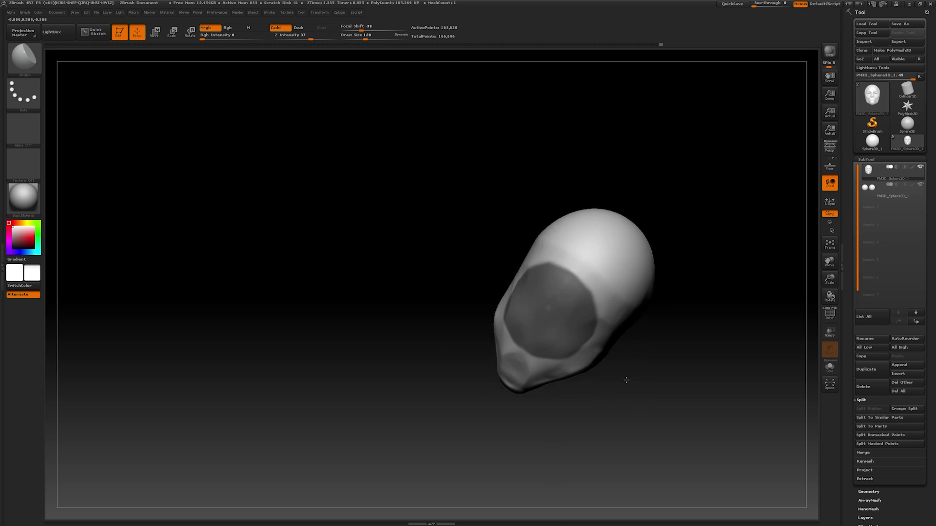
mouse_move(627, 382)
left_mouse_down("ctrl")
mouse_move(643, 395)
mouse_move(629, 411)
left_mouse_up("ctrl")
left_click(631, 413, "ctrl")
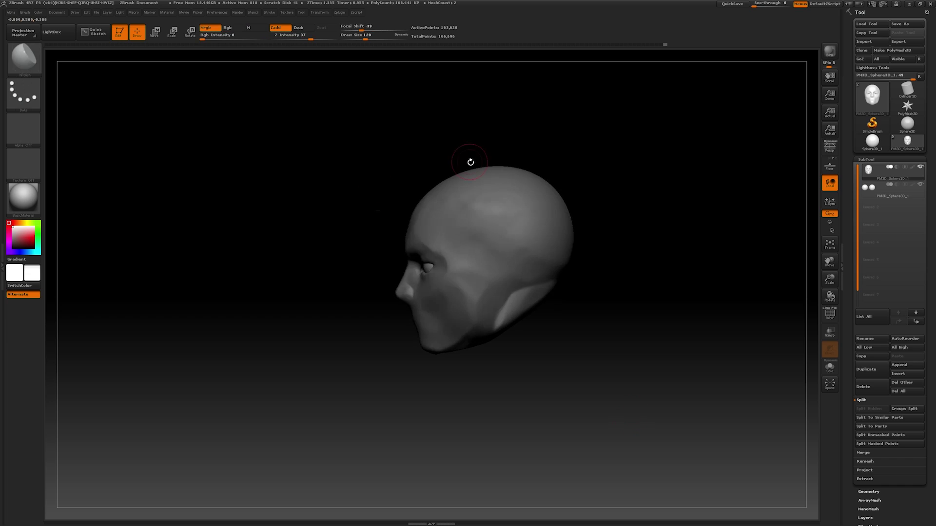
Extrude the unmasked patch downward into a neck and return to sculpting
key("w")
mouse_move(425, 333)
left_mouse_down("ctrl")
mouse_move(427, 353)
mouse_move(370, 370)
mouse_move(314, 428)
mouse_move(401, 419)
mouse_move(444, 441)
mouse_move(518, 414)
mouse_move(527, 349)
left_mouse_up("ctrl")
key("q")
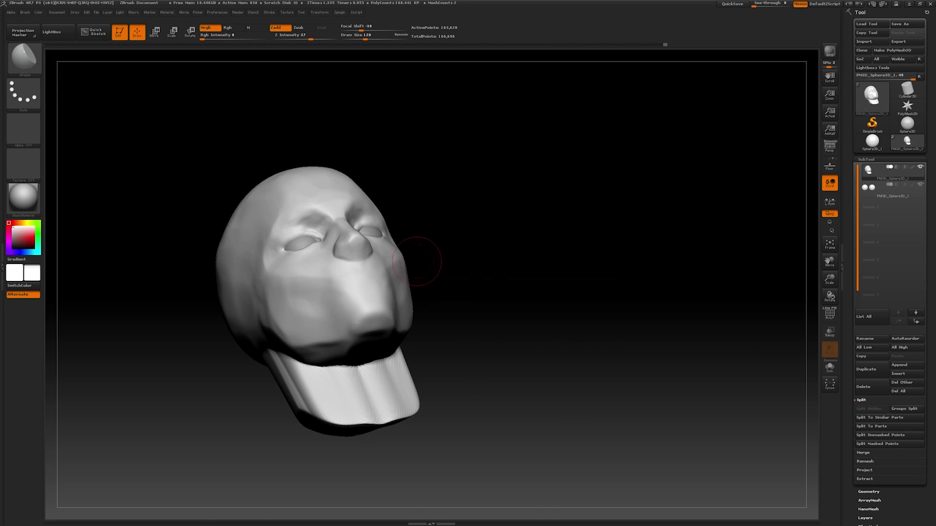
Remesh the stretched neck and start flattening its front below the jaw with the TrimDynamic brush
key("b")
key("t")
key("d")
left_click_drag(595, 441, 536, 390)
left_click_drag(322, 371, 363, 366)
key("ctrl+z")
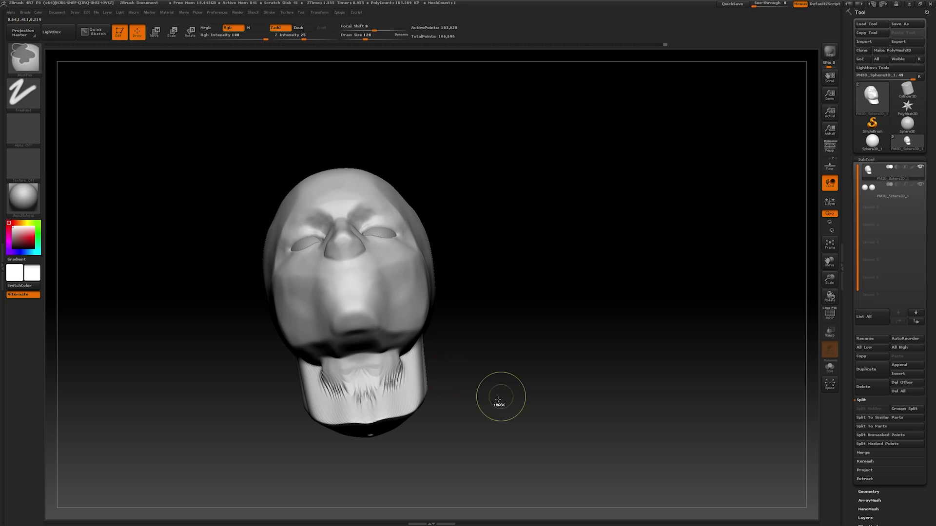
left_click_drag(507, 394, 468, 380)
left_click_drag(401, 334, 390, 342)
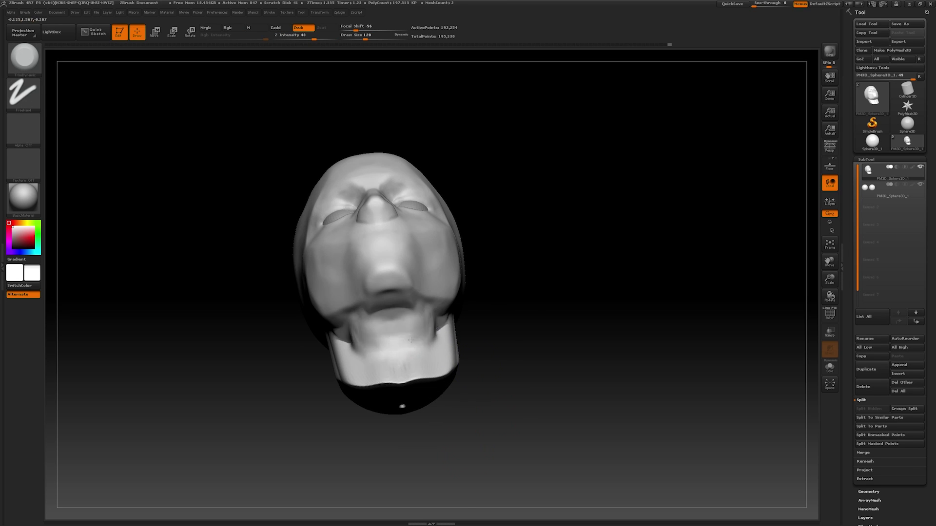
Trim the front, sides and back of the neck into broad planes blending into the skull
mouse_move(371, 438)
left_mouse_down()
mouse_move(417, 328)
mouse_move(385, 364)
mouse_move(409, 341)
left_mouse_up()
left_click_drag(341, 360, 419, 356)
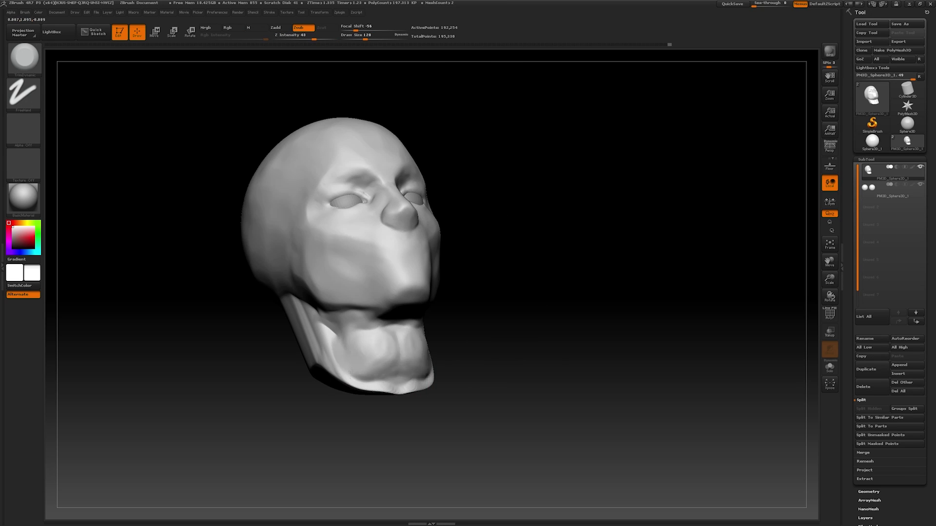
left_click_drag(371, 439, 420, 358)
left_click_drag(501, 351, 382, 327)
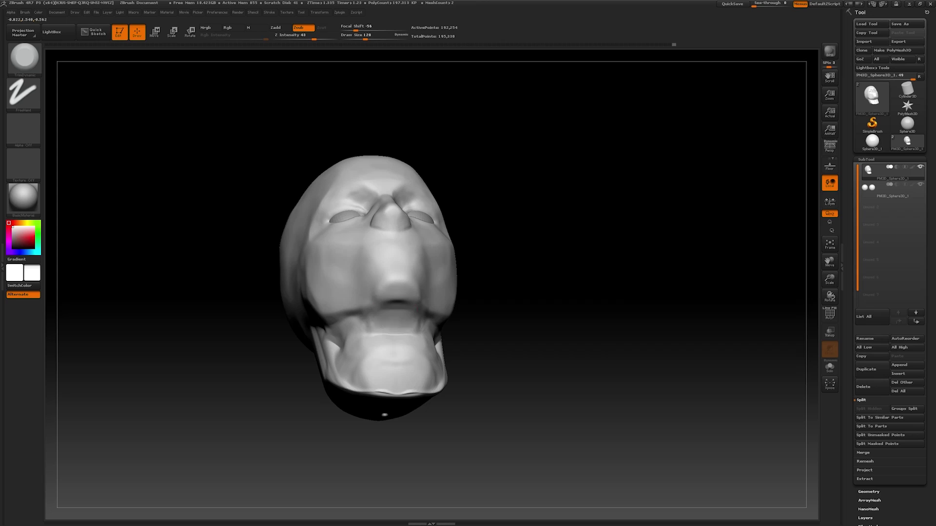
left_click_drag(430, 364, 295, 363)
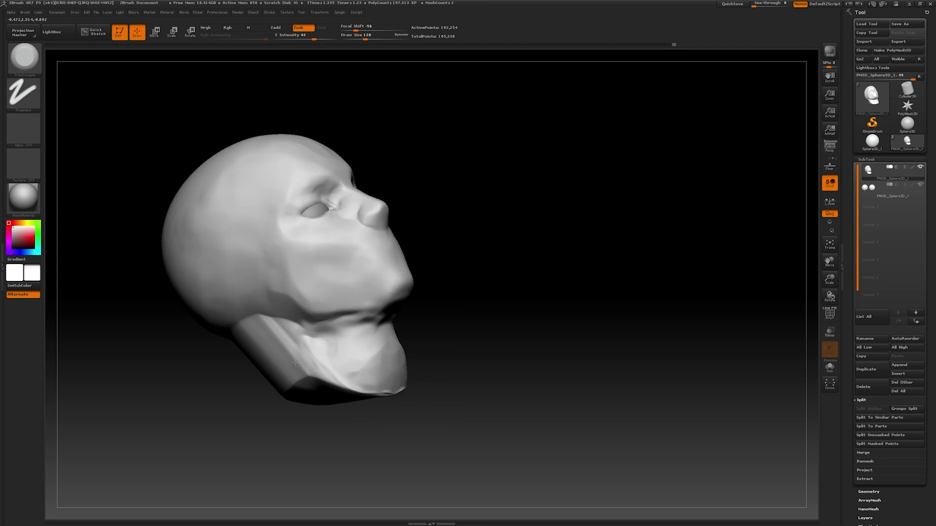
left_click_drag(378, 376, 465, 330)
left_click_drag(549, 336, 466, 287)
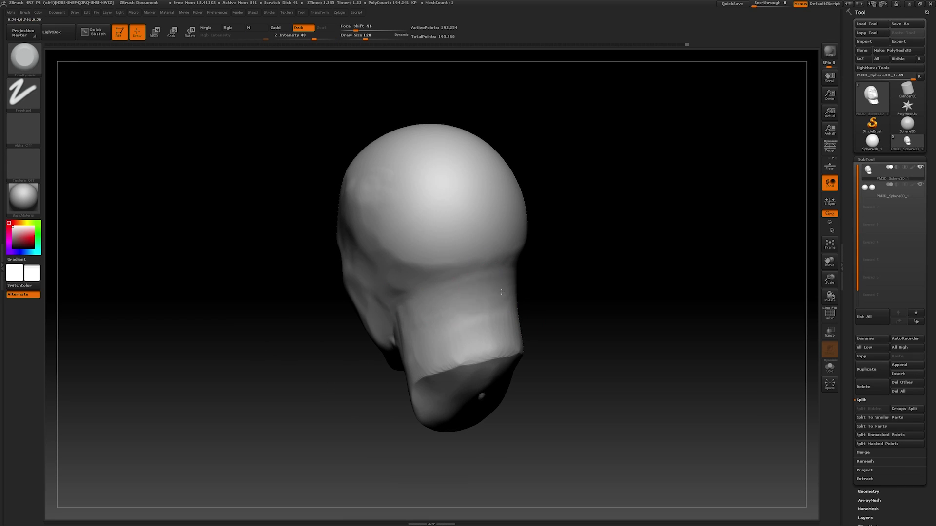
mouse_move(531, 340)
left_mouse_down()
mouse_move(582, 338)
mouse_move(518, 313)
mouse_move(463, 346)
left_mouse_up()
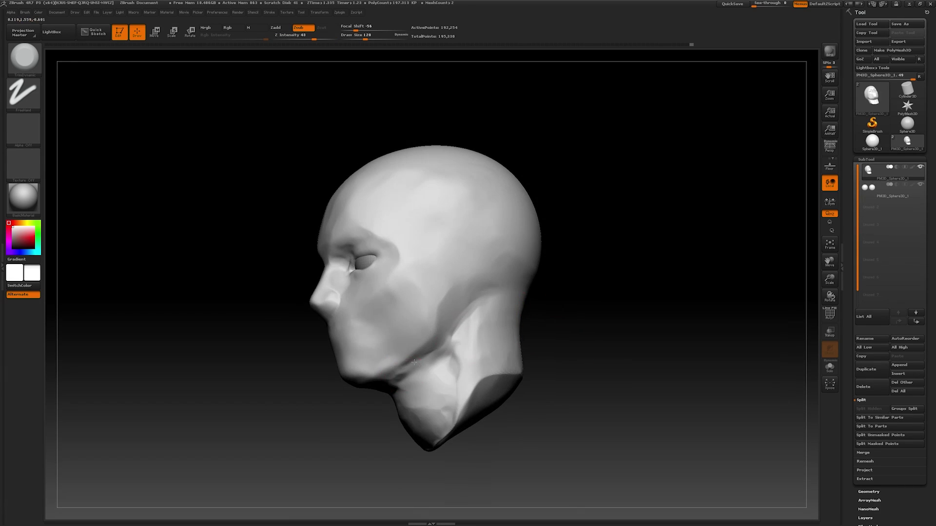
Set the TrimDynamic draw size to 112 and shape the side of the neck beneath the jawline
key("space")
mouse_move(399, 373)
left_mouse_down()
mouse_move(410, 369)
mouse_move(352, 398)
mouse_move(423, 344)
mouse_move(441, 343)
left_mouse_up()
mouse_move(548, 359)
left_mouse_down("alt")
mouse_move(547, 378)
mouse_move(446, 359)
mouse_move(532, 350)
mouse_move(531, 380)
mouse_move(460, 376)
left_mouse_up("alt")
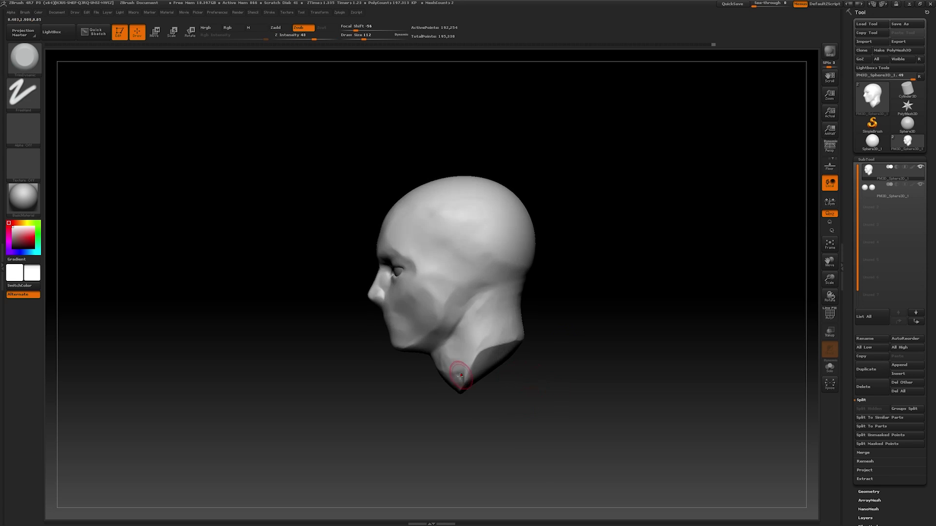
Cut off the uneven lower end of the neck with the TrimRect brush
mouse_move(558, 377)
left_mouse_down()
mouse_move(648, 376)
mouse_move(556, 382)
mouse_move(545, 408)
mouse_move(544, 371)
left_mouse_up()
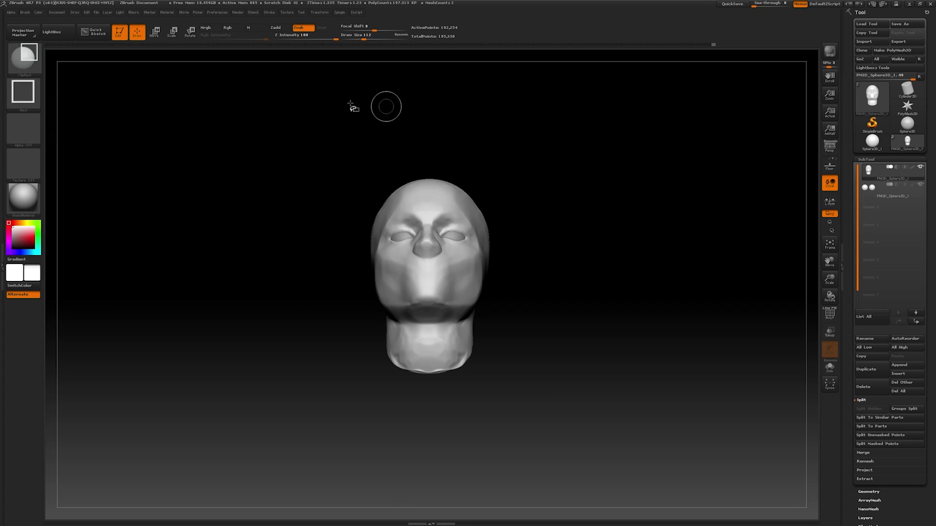
key("b")
key("t")
key("r")
left_click_drag(524, 146, 512, 316)
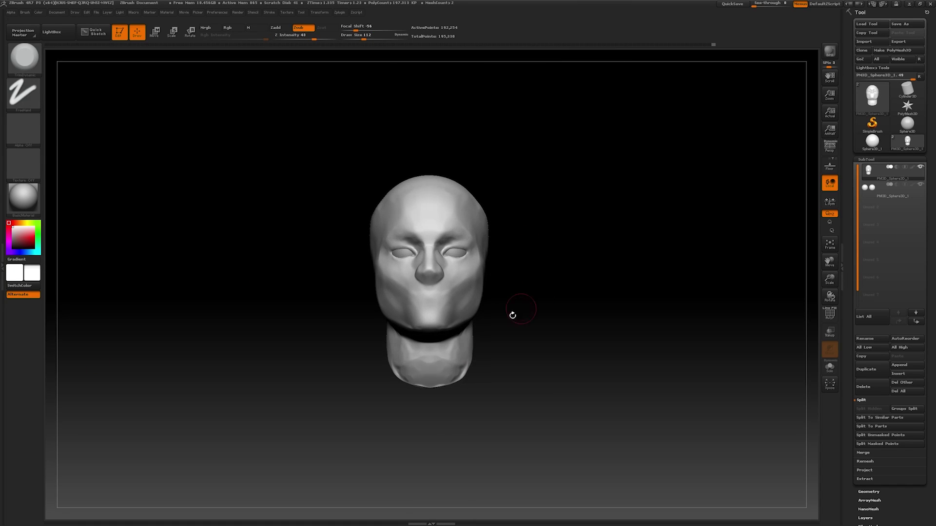
left_click_drag(353, 451, 505, 347, "ctrl+shift")
Switch to the Move brush and pull the nose tip downward in profile
left_click_drag(508, 441, 496, 439)
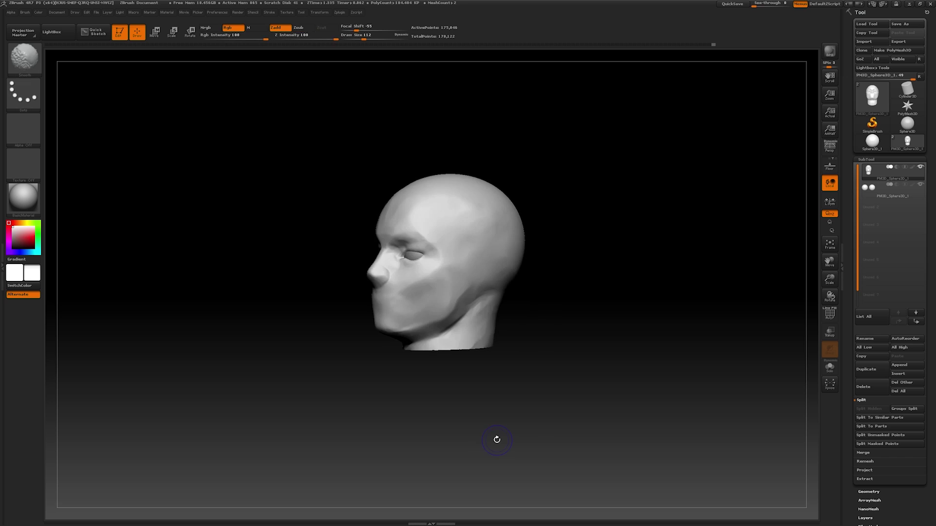
left_click_drag(445, 418, 492, 440)
left_click_drag(474, 427, 369, 441)
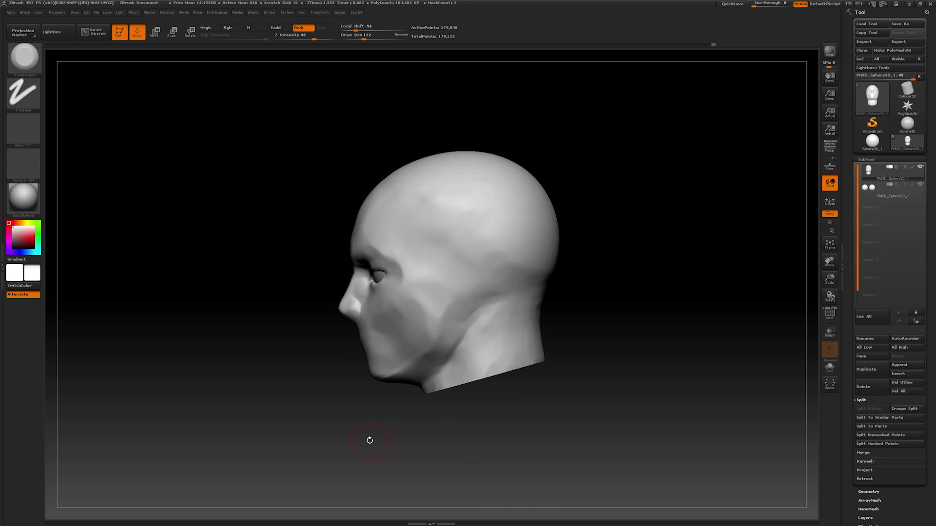
key("b")
key("m")
key("v")
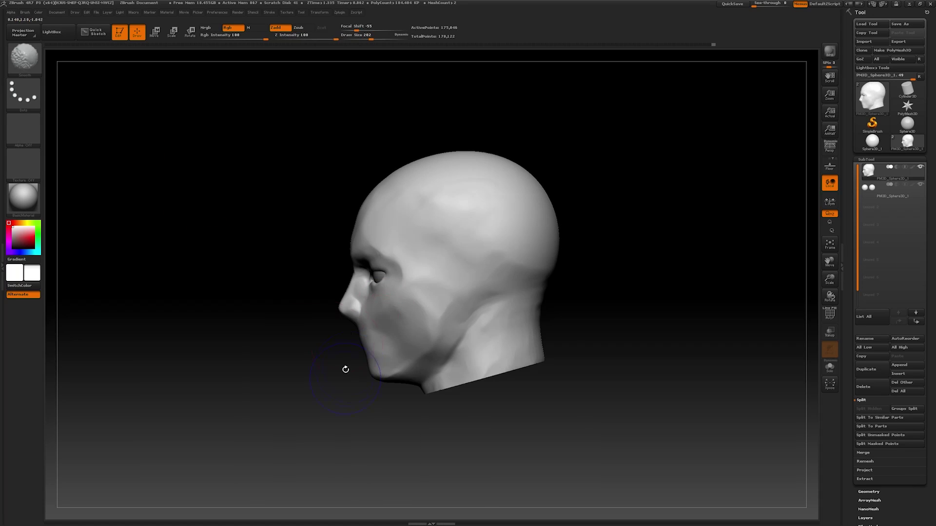
key("space")
left_click_drag(336, 320, 327, 320)
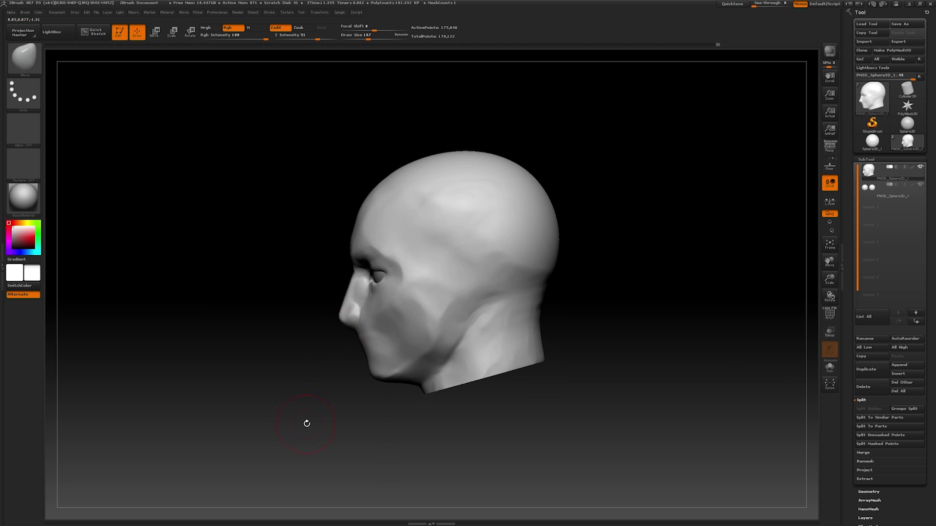
Reshape the eyelid openings and outer eye corners from the front with a smaller Move brush
left_click_drag(305, 424, 377, 294, "shift")
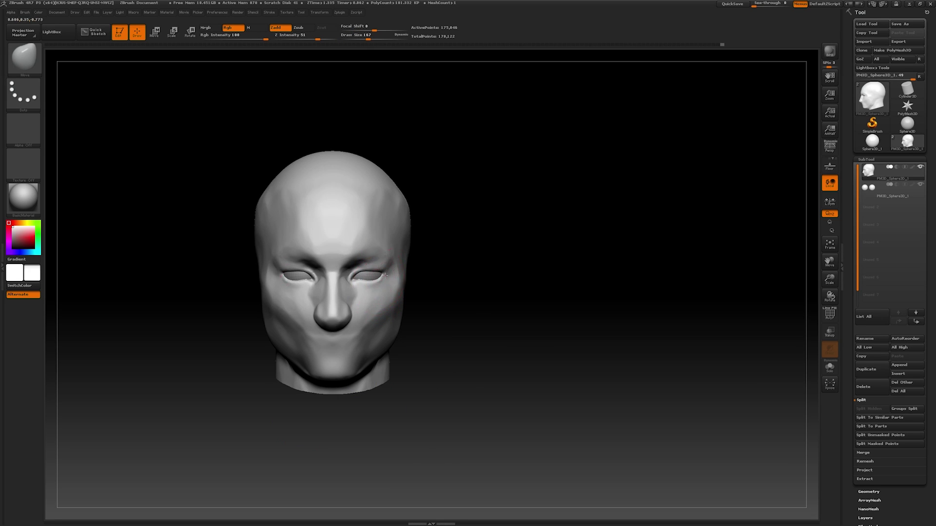
left_click_drag(452, 263, 371, 273)
left_click_drag(429, 293, 459, 299, "shift")
mouse_move(424, 272)
left_mouse_down("alt")
mouse_move(437, 288)
mouse_move(378, 262)
left_mouse_up("alt")
key("space")
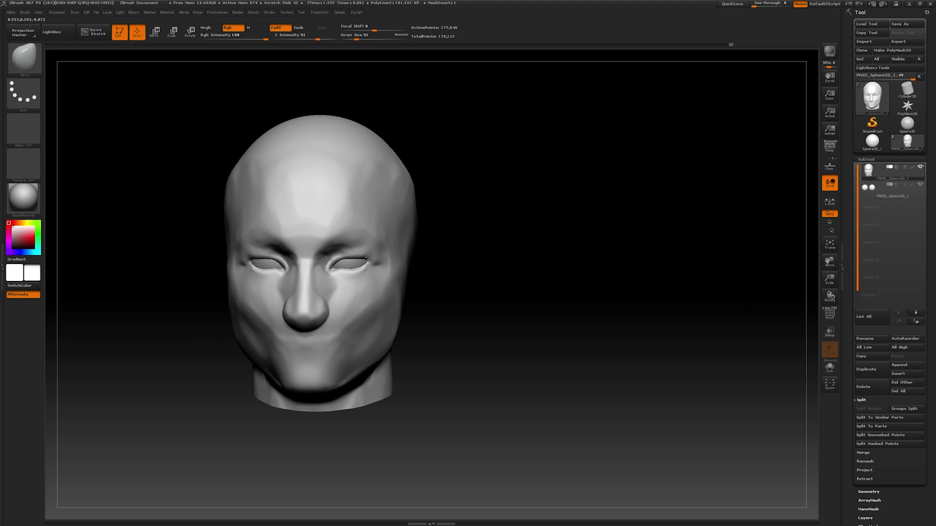
left_click_drag(456, 261, 354, 268, "shift")
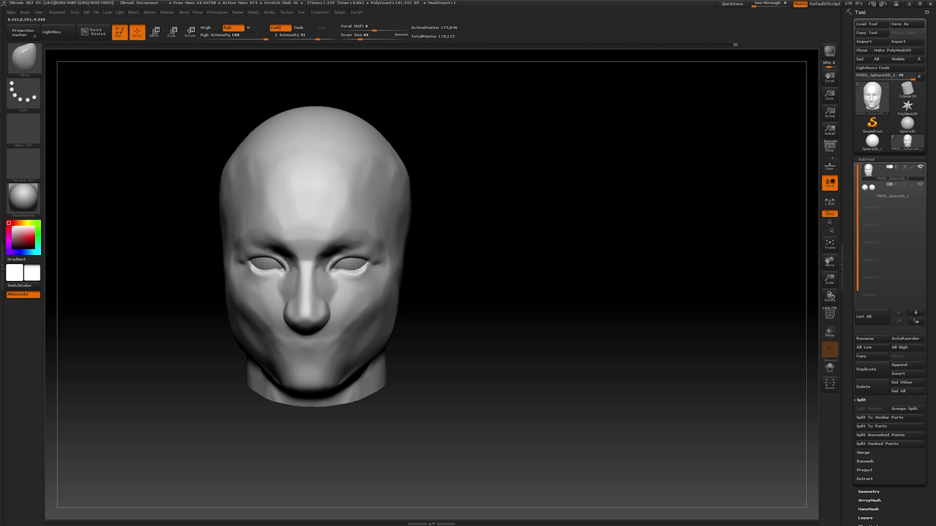
mouse_move(429, 288)
left_mouse_down()
mouse_move(438, 293)
mouse_move(379, 255)
mouse_move(483, 291)
mouse_move(487, 338)
left_mouse_up()
Switch to the Standard brush and give it a soft round alpha
key("b")
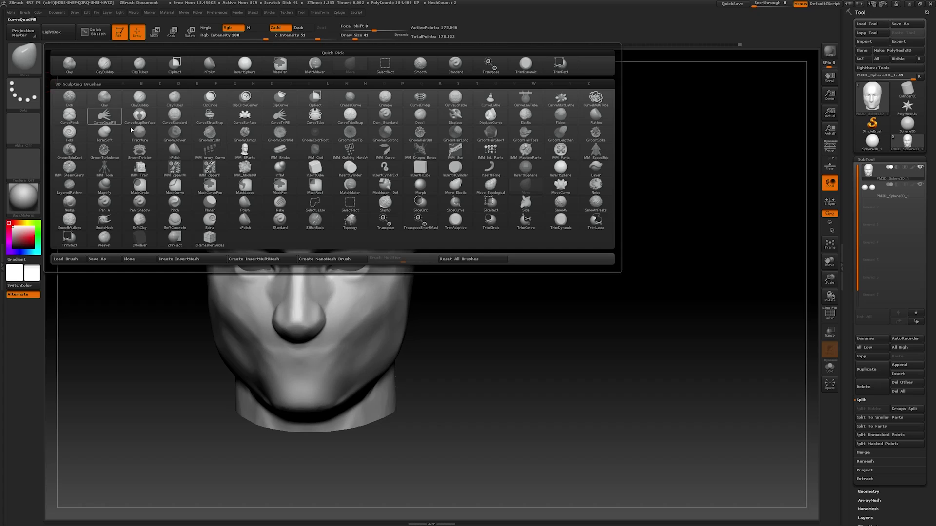
left_click(456, 64)
left_click(23, 129)
left_click(382, 236)
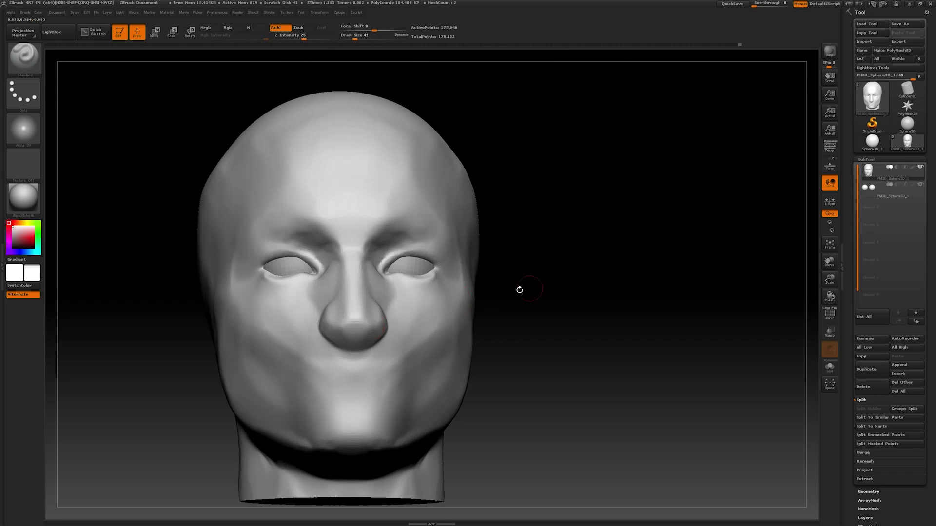
Lower the brush's Z intensity to 10 and carve the nostrils and wings of the nose
key("space")
left_click_drag(312, 139, 288, 139)
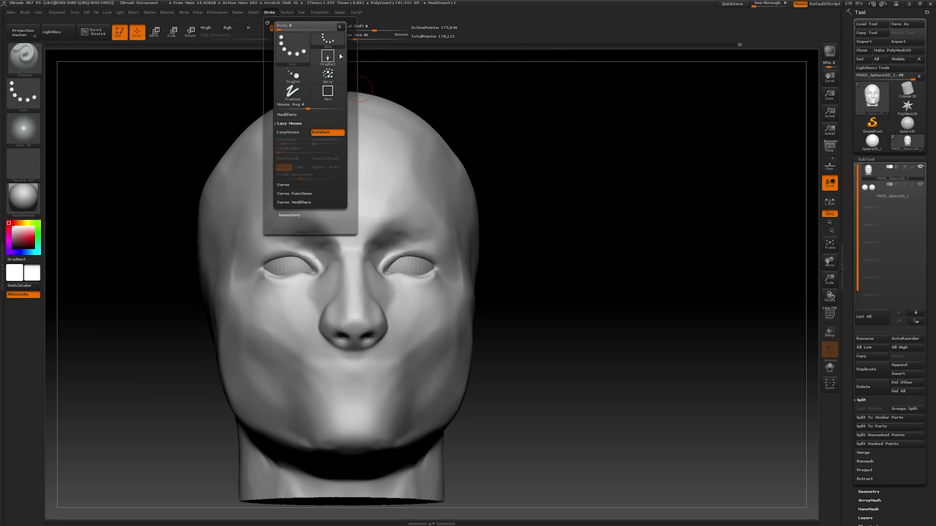
left_click_drag(185, 351, 211, 336)
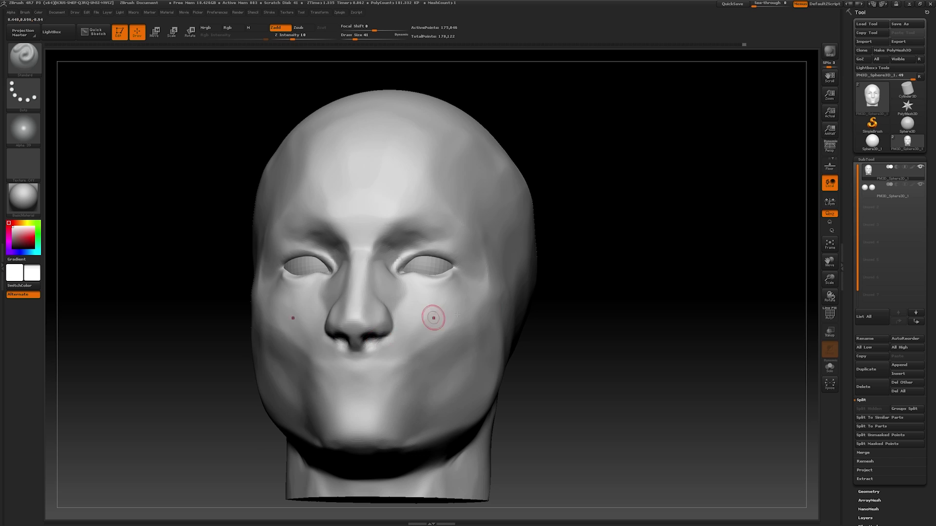
left_click_drag(561, 317, 404, 331)
left_click_drag(315, 403, 385, 329)
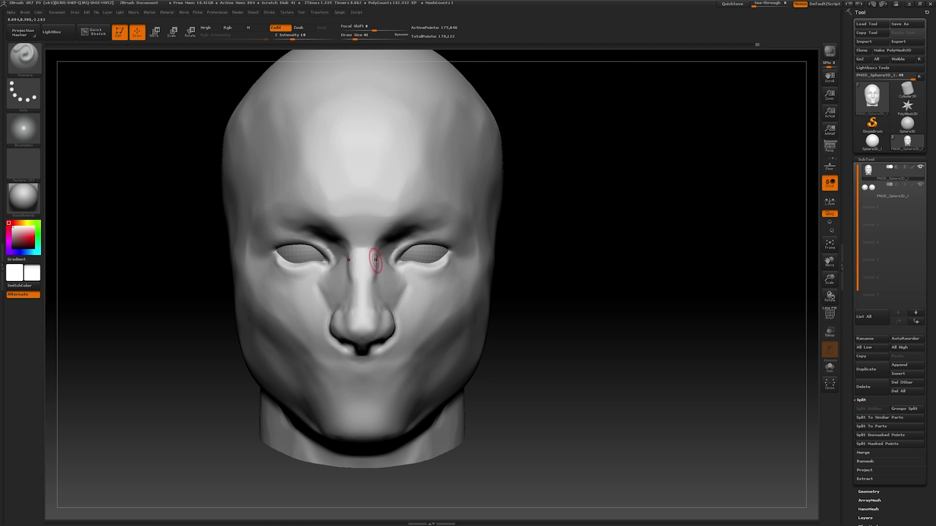
Smooth the sides of the nose bridge and refine the inner eye corners, nose wings and nose base
key("shift")
key("shift")
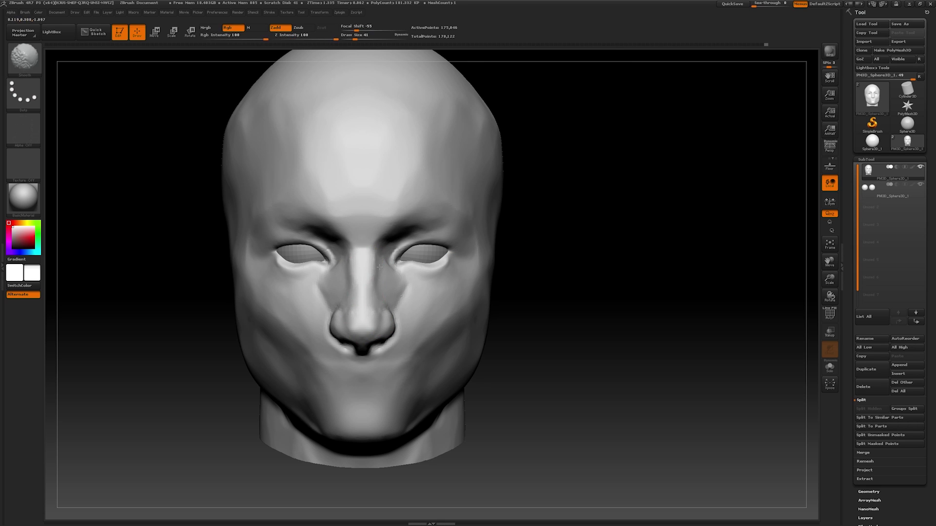
mouse_move(380, 266)
left_mouse_down()
mouse_move(349, 322)
mouse_move(477, 294)
left_mouse_up()
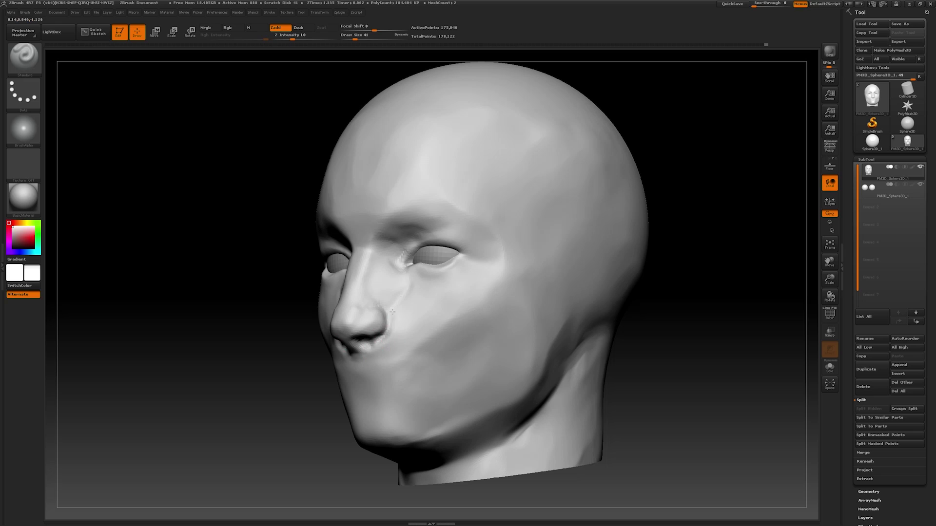
left_click_drag(393, 311, 350, 368)
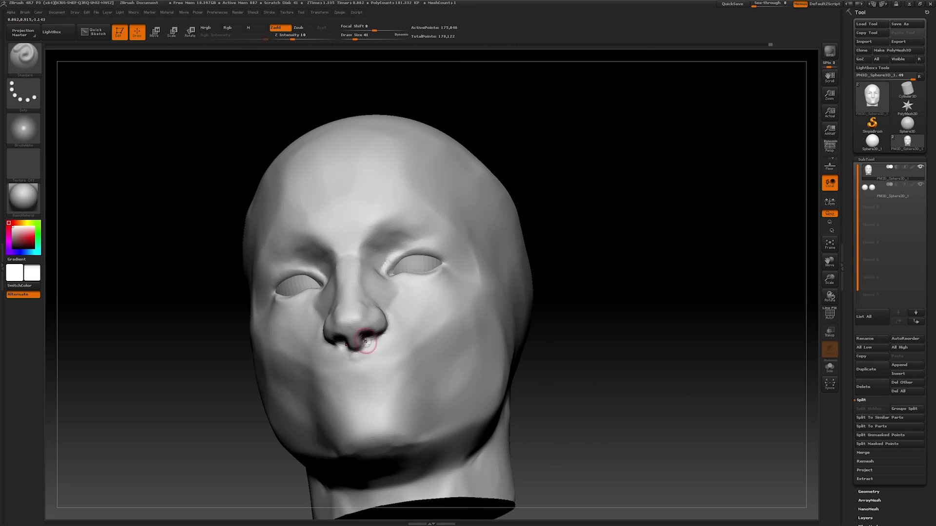
mouse_move(502, 315)
left_mouse_down()
mouse_move(536, 273)
mouse_move(356, 355)
left_mouse_up()
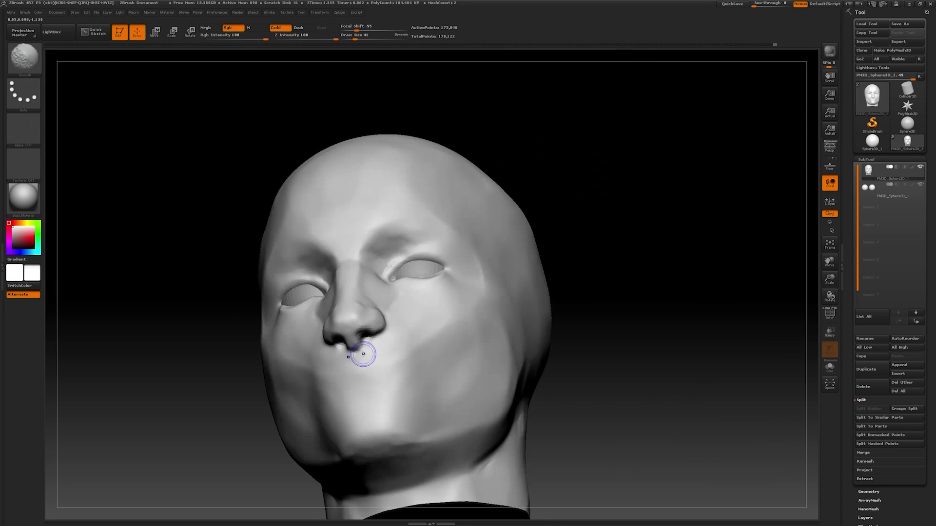
mouse_move(621, 317)
left_mouse_down()
mouse_move(358, 348)
mouse_move(374, 325)
mouse_move(361, 322)
mouse_move(554, 323)
mouse_move(352, 339)
mouse_move(487, 309)
mouse_move(352, 328)
left_mouse_up()
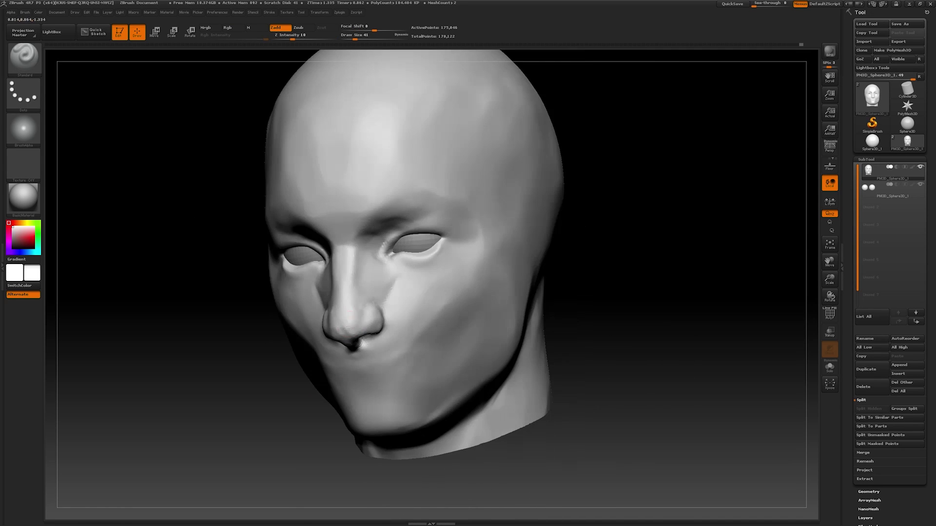
Carve the wavy parting line of the mouth between the nose and the chin
mouse_move(263, 429)
left_mouse_down()
mouse_move(313, 428)
mouse_move(570, 318)
mouse_move(541, 327)
left_mouse_up()
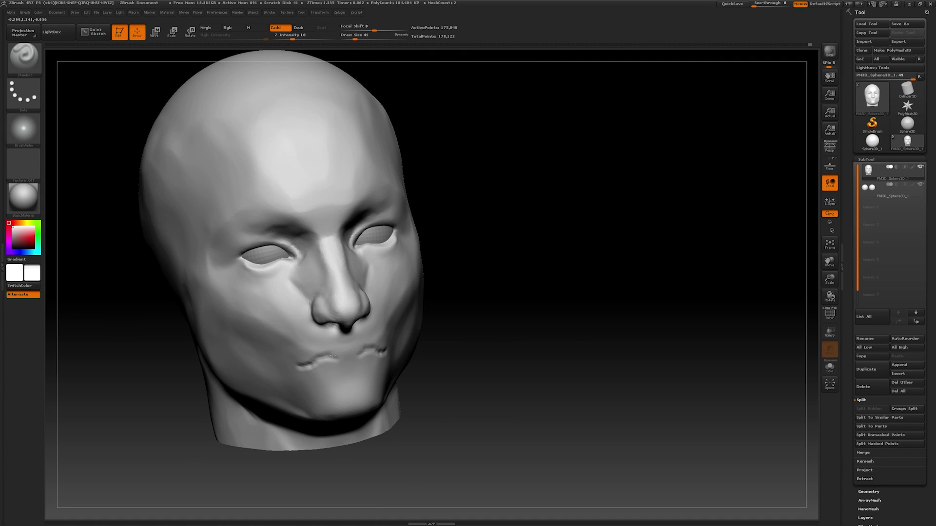
left_click_drag(364, 355, 497, 384)
key("f")
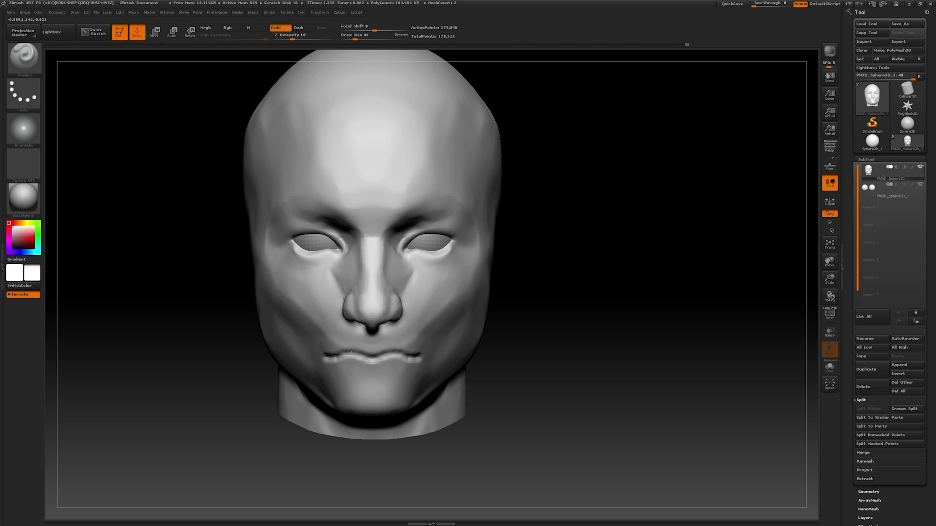
Switch to the Move brush, enlarge it to draw size 228, and reshape the chin from the front
mouse_move(507, 380)
left_mouse_down()
mouse_move(524, 379)
mouse_move(338, 362)
mouse_move(458, 368)
mouse_move(397, 376)
mouse_move(459, 377)
mouse_move(401, 371)
mouse_move(445, 424)
left_mouse_up()
left_click(24, 56)
left_click(372, 209)
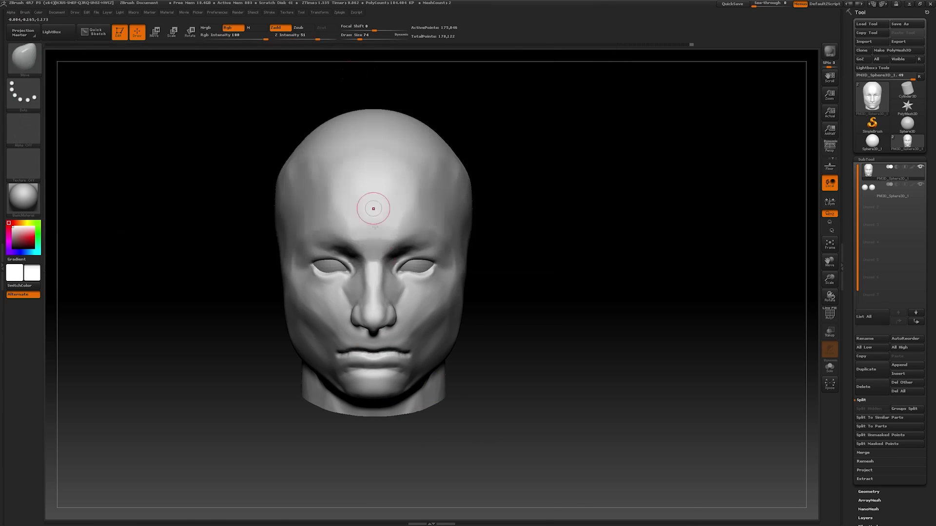
key("space")
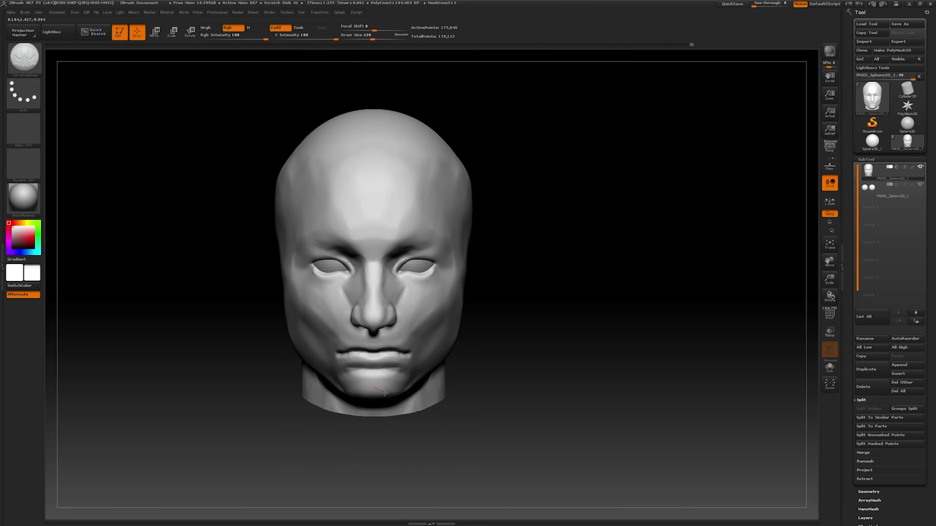
key("b")
key("m")
key("v")
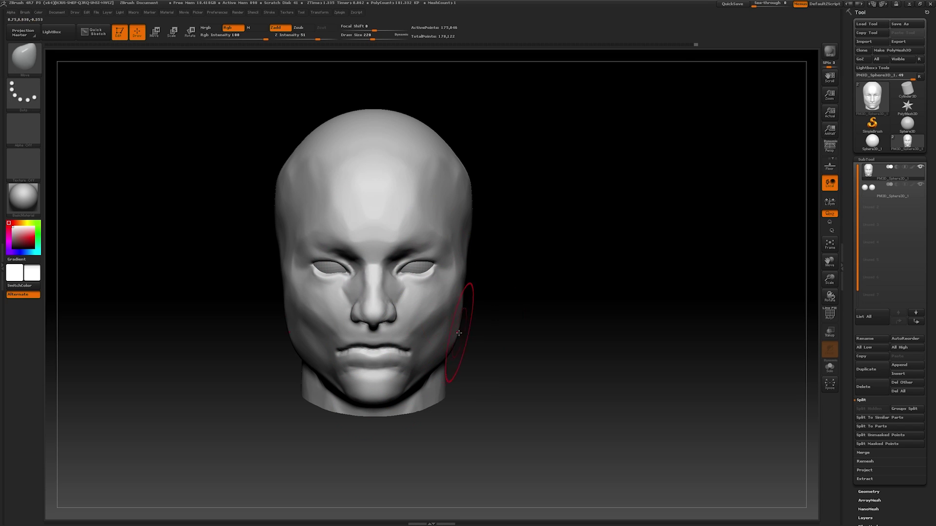
Adjust the side contour of the jaw and turn on the perspective view
mouse_move(467, 330)
left_mouse_down()
mouse_move(473, 344)
mouse_move(529, 353)
left_mouse_up()
left_click_drag(710, 272, 544, 326)
key("p")
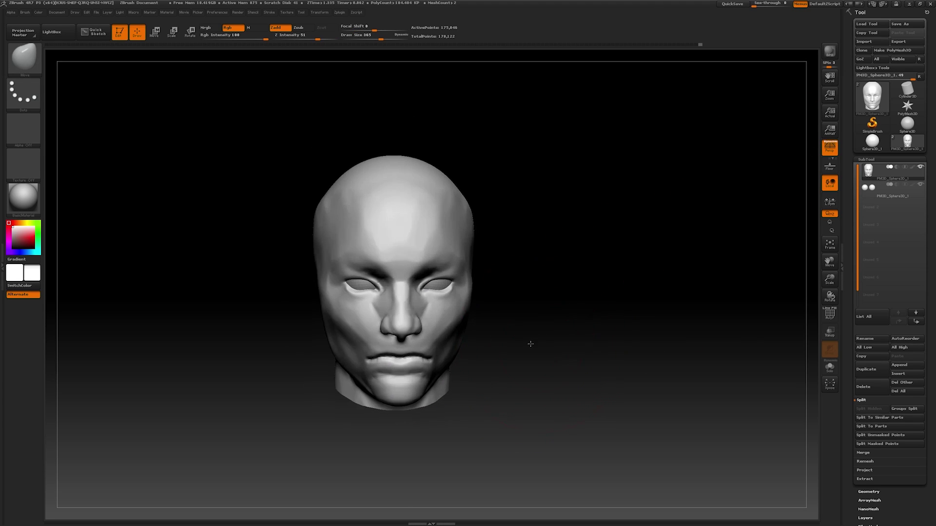
Resize the Move brush and correct the outline of the face and jaw in perspective
key("space")
mouse_move(488, 341)
left_mouse_down()
mouse_move(450, 329)
mouse_move(456, 344)
mouse_move(436, 352)
left_mouse_up()
key("bracketleft")
key("space")
left_click_drag(505, 346, 457, 365)
key("bracketright")
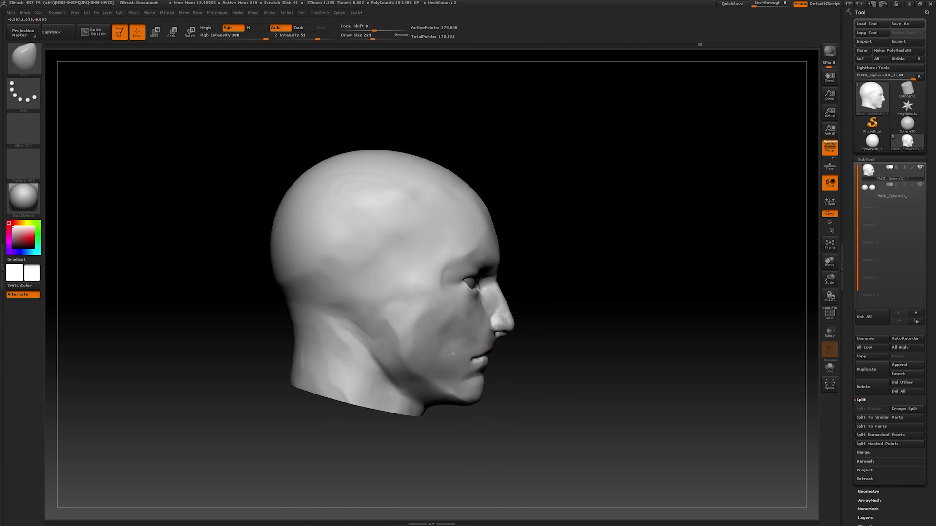
Reduce the Move brush to draw size 87 and adjust the eye and mouth areas in profile
mouse_move(525, 391)
left_mouse_down()
mouse_move(456, 358)
mouse_move(466, 340)
mouse_move(501, 324)
mouse_move(459, 330)
left_mouse_up()
key("space")
key("space")
key("space")
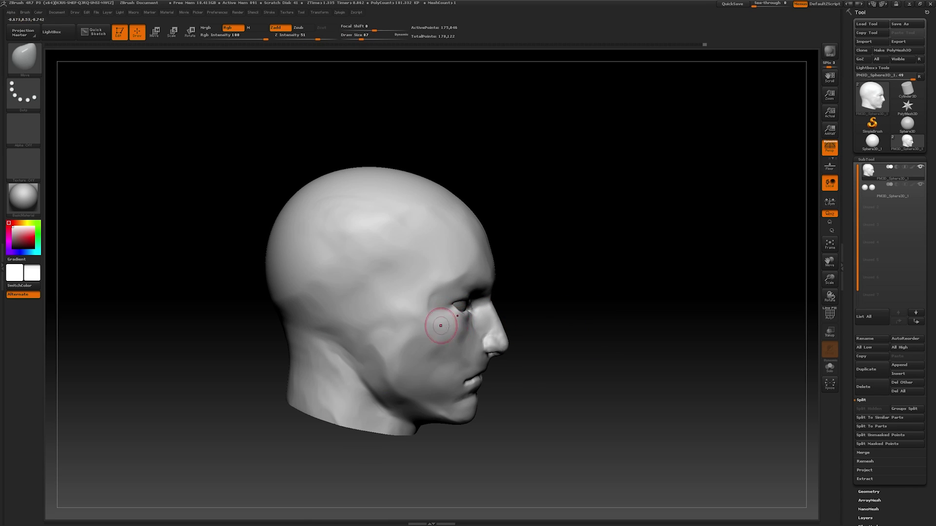
mouse_move(521, 342)
left_mouse_down()
mouse_move(429, 381)
mouse_move(332, 441)
mouse_move(341, 433)
left_mouse_up()
mouse_move(516, 376)
left_mouse_down()
mouse_move(550, 378)
mouse_move(488, 357)
left_mouse_up()
mouse_move(545, 354)
left_mouse_down()
mouse_move(555, 359)
mouse_move(502, 355)
mouse_move(510, 330)
mouse_move(543, 340)
left_mouse_up()
Enlarge the Move brush and pull the forehead and brow forward to correct the profile of the skull
key("]")
key("]")
key("]")
key("]")
key("]")
key("]")
key("]")
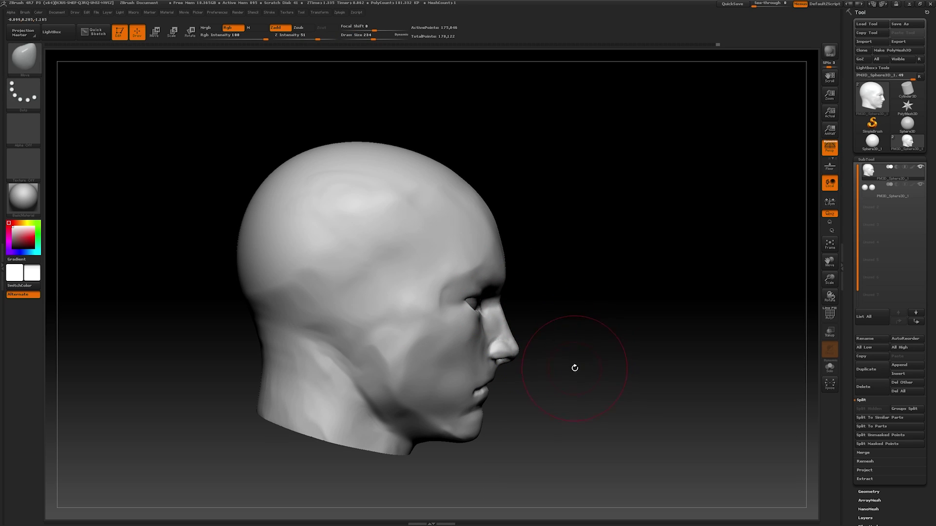
left_click_drag(574, 369, 487, 205)
key("]")
key("]")
key("]")
key("]")
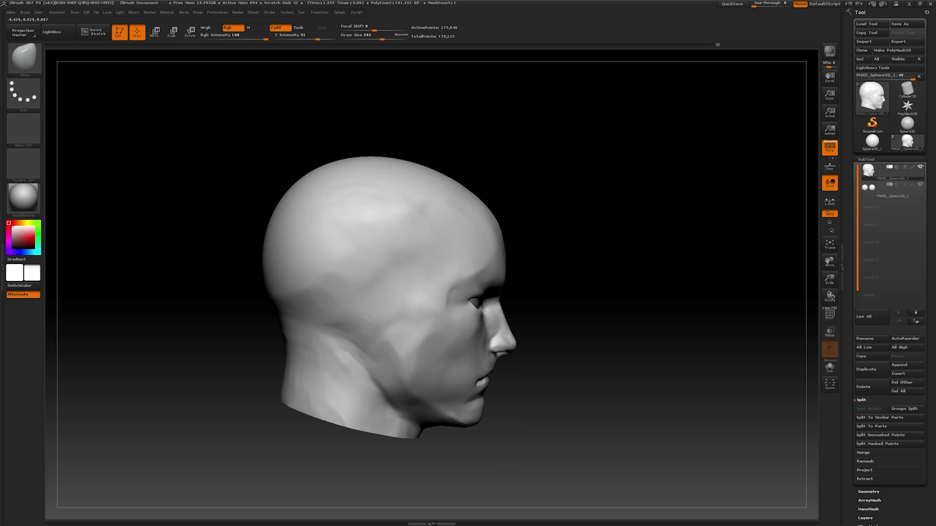
key("]")
key("]")
key("]")
key("]")
left_click_drag(572, 265, 435, 325)
Reduce the Move brush size and reshape the cheeks, jaw and mouth from the front
key("space")
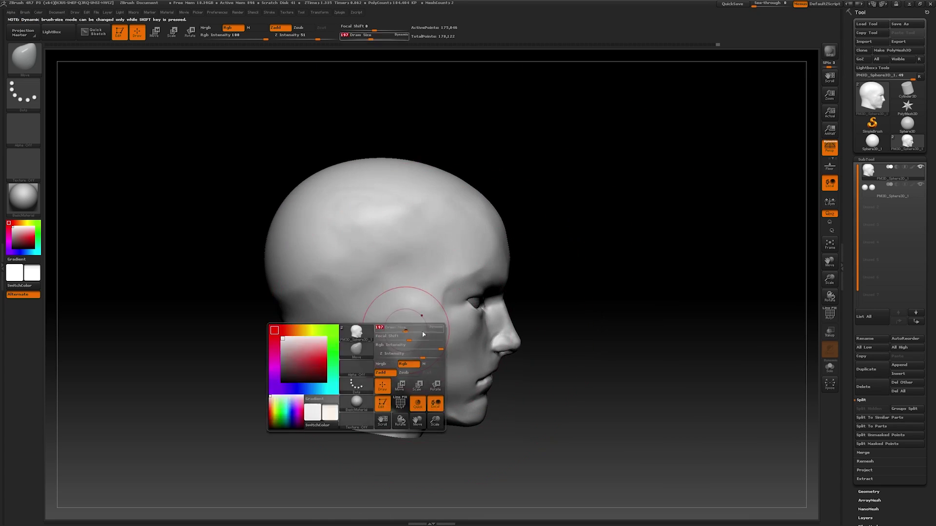
left_click_drag(658, 312, 571, 320)
key("[")
key("[")
key("[")
key("[")
key("[")
key("[")
key("[")
key("[")
key("[")
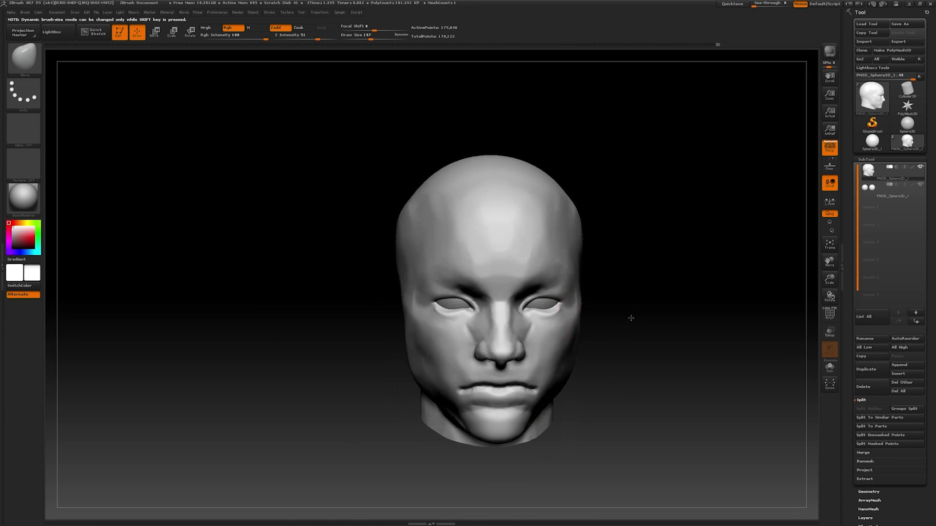
mouse_move(628, 320)
left_mouse_down()
mouse_move(652, 324)
mouse_move(639, 328)
left_mouse_up()
left_click_drag(578, 309, 599, 410)
left_click_drag(542, 355, 501, 353, "alt")
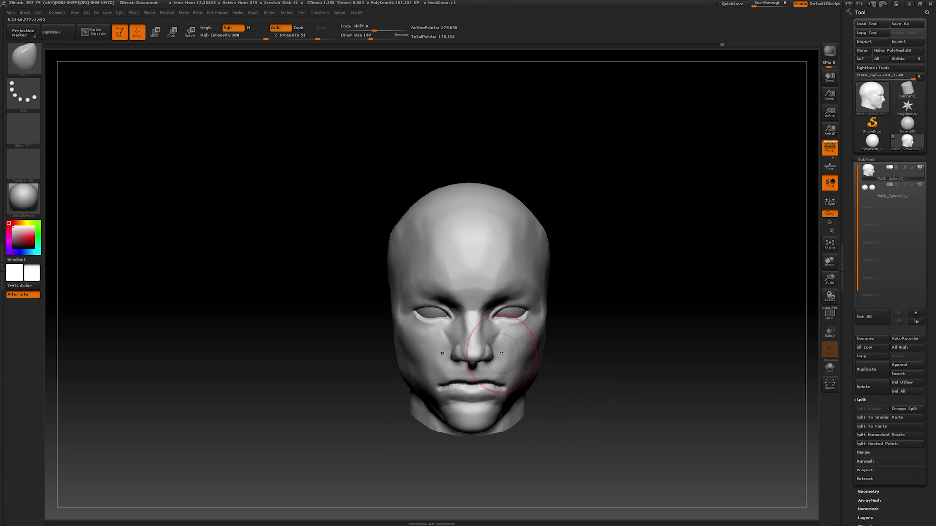
mouse_move(591, 382)
left_mouse_down()
mouse_move(501, 375)
mouse_move(637, 392)
mouse_move(618, 375)
mouse_move(456, 373)
mouse_move(473, 349)
mouse_move(558, 421)
mouse_move(510, 439)
mouse_move(516, 434)
left_mouse_up()
Switch to the ClayTubes brush and build up the lower lip and the jaw beside the chin
key("b")
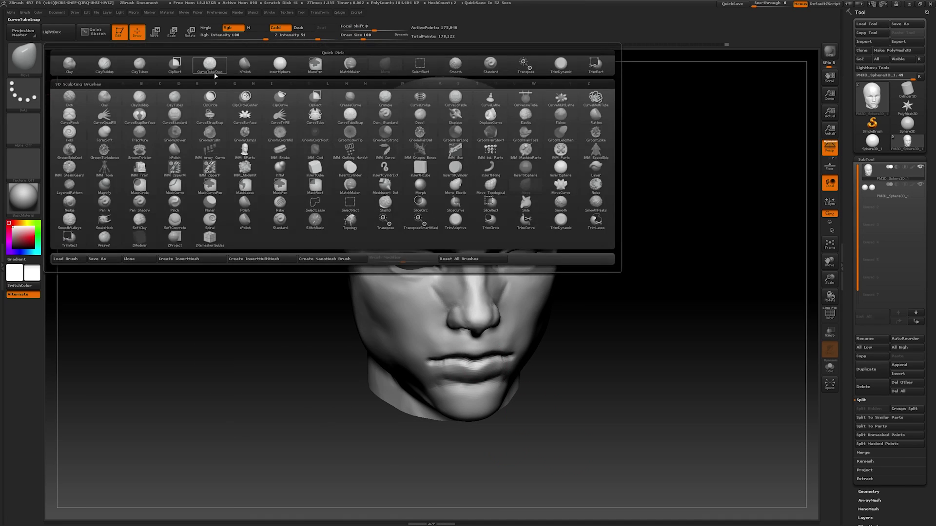
left_click(139, 64)
left_click_drag(544, 382, 498, 365)
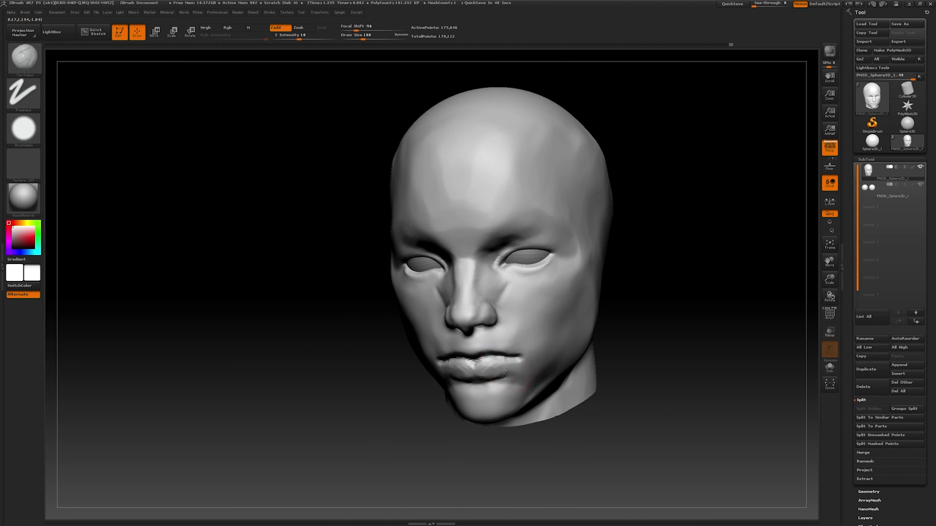
mouse_move(604, 371)
left_mouse_down("shift")
mouse_move(652, 371)
mouse_move(550, 363)
mouse_move(519, 382)
mouse_move(560, 375)
left_mouse_up("shift")
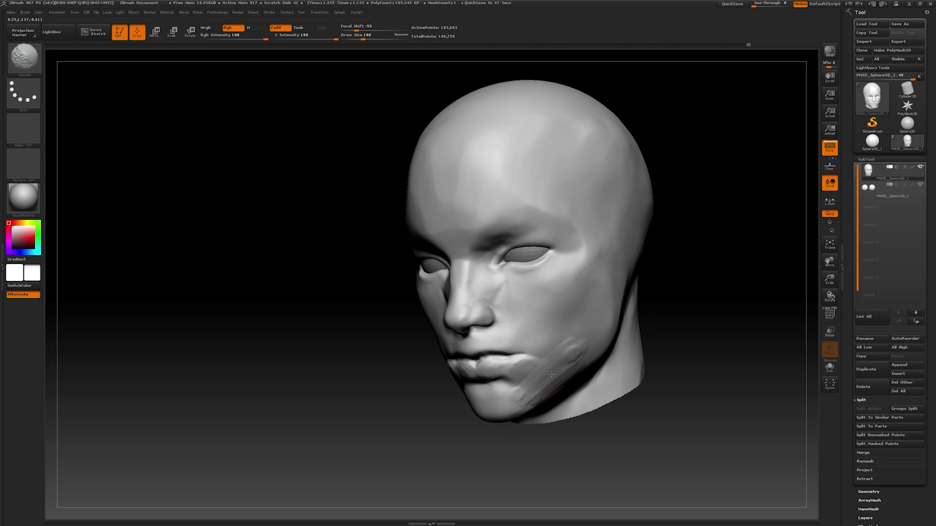
Reduce the ClayTubes brush to draw size 46 and build up the upper lip
key("space")
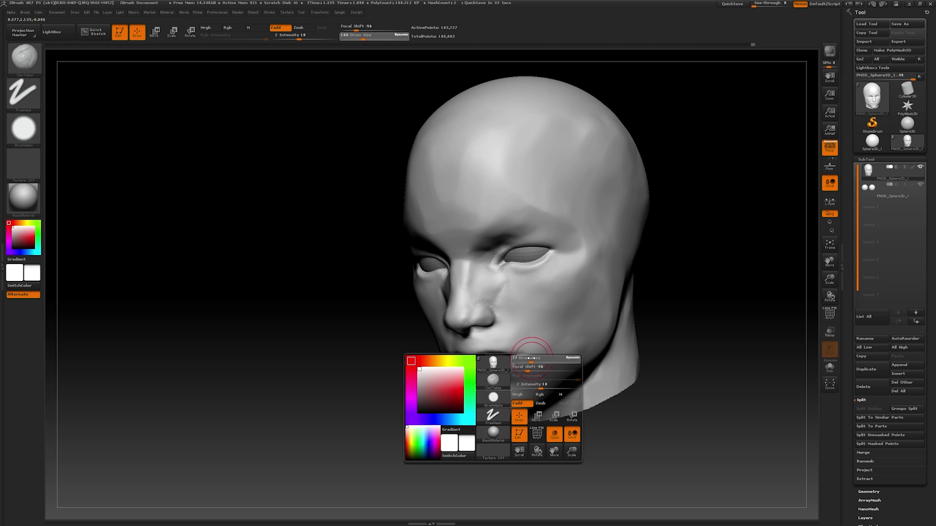
left_click_drag(532, 358, 517, 359)
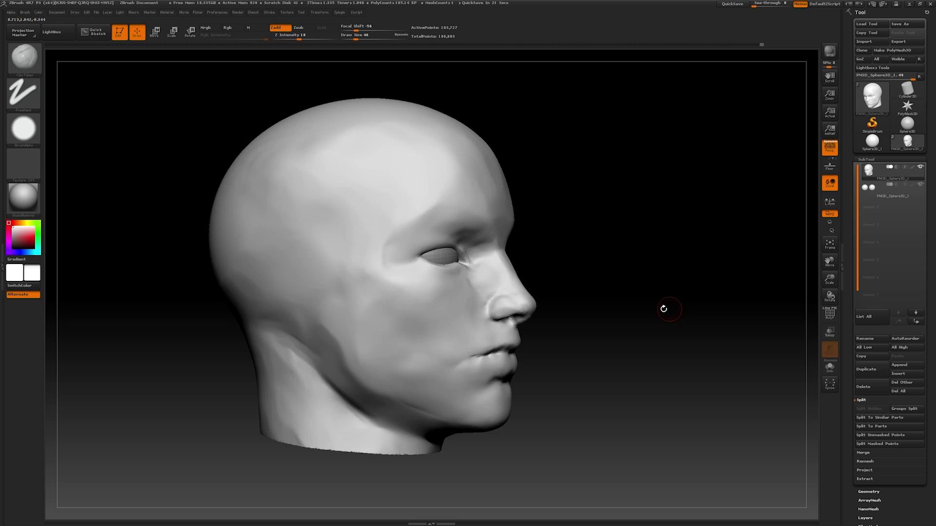
left_click_drag(663, 309, 495, 348)
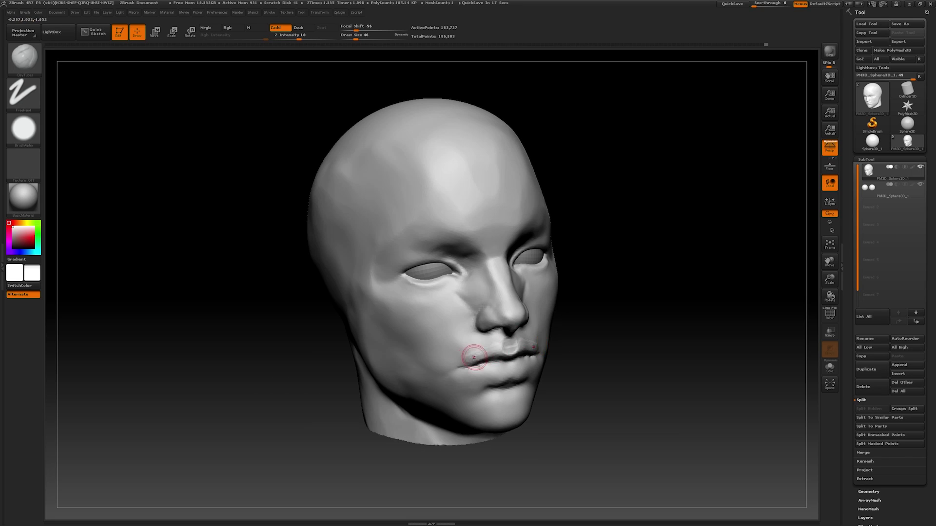
left_click_drag(555, 347, 588, 344)
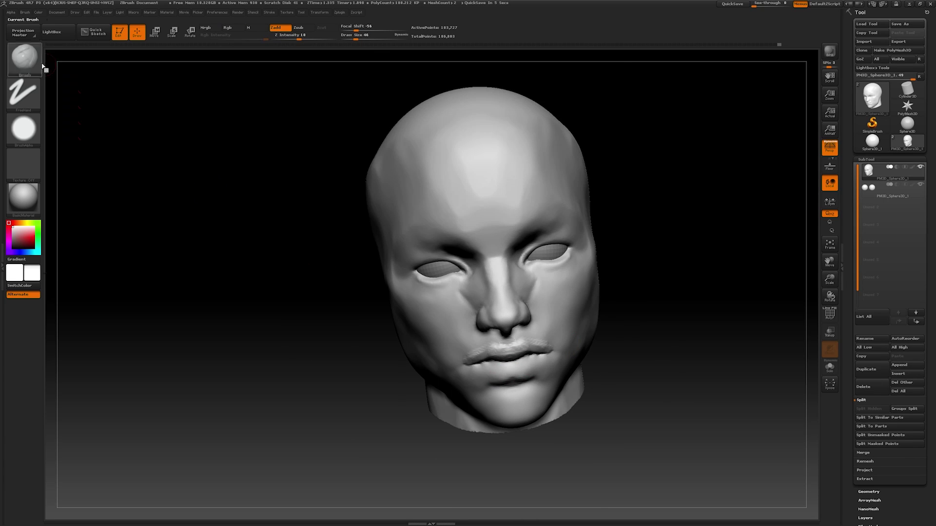
Switch to the Standard brush, set its draw size to 41, and refine the lip edges and mouth corners
left_click(23, 56)
left_click(497, 82)
key("space")
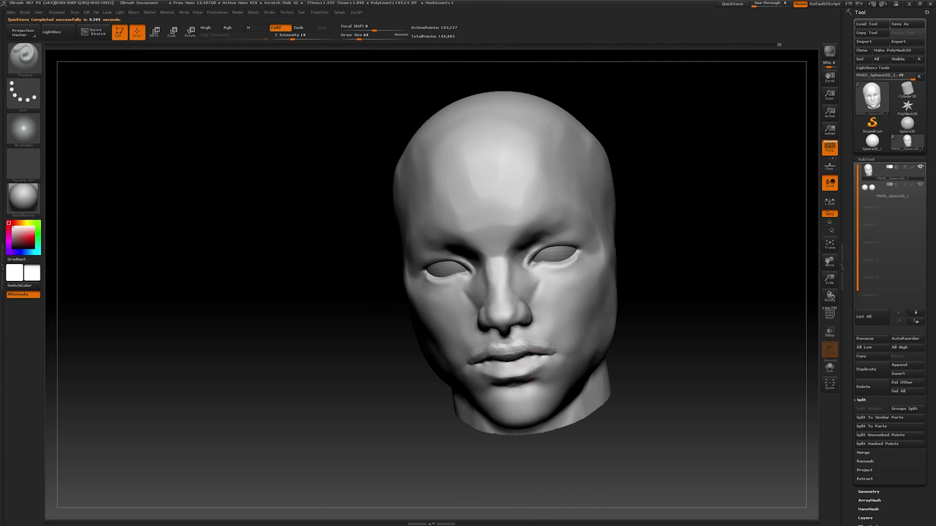
left_click_drag(633, 351, 585, 360)
key("space")
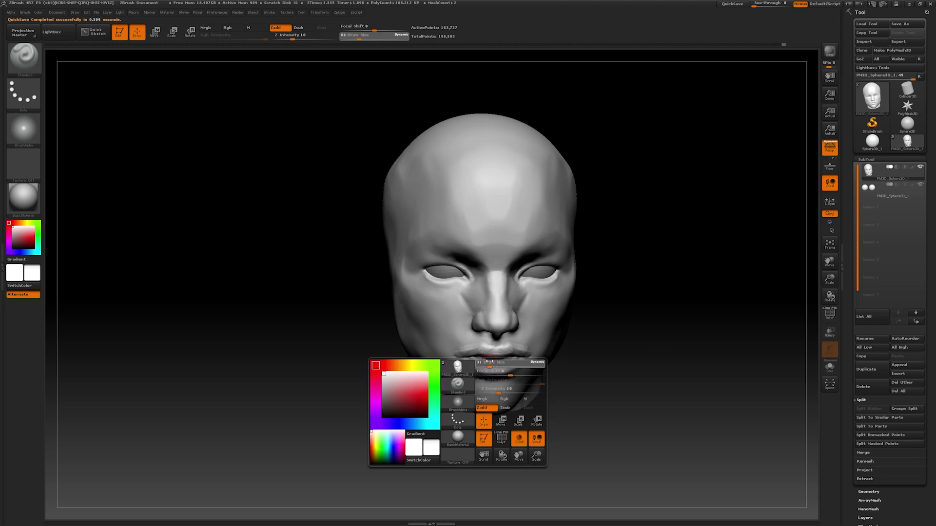
left_click_drag(649, 371, 579, 372)
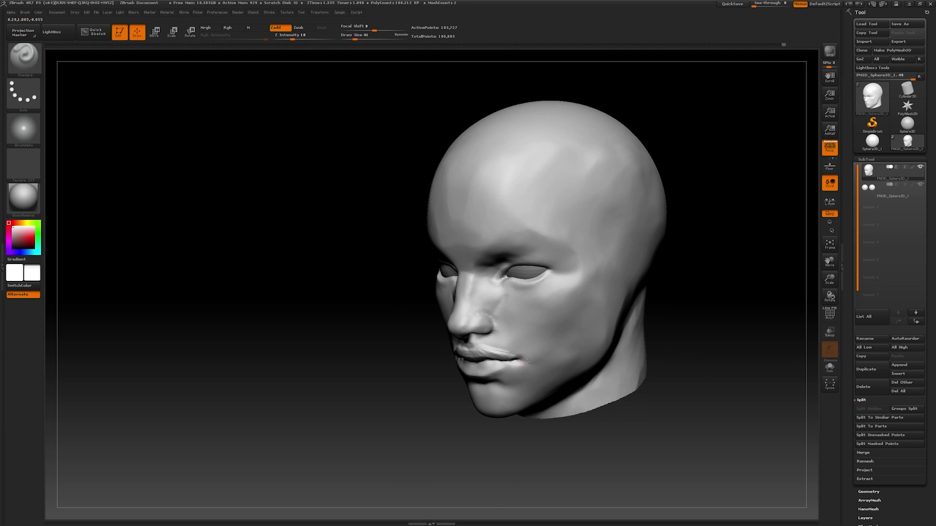
mouse_move(488, 428)
left_mouse_down()
mouse_move(468, 424)
mouse_move(485, 345)
left_mouse_up()
mouse_move(439, 432)
left_mouse_down()
mouse_move(411, 433)
mouse_move(419, 439)
left_mouse_up()
Switch back to the ClayTubes brush and build up the front of the chin below the lower lip
key("b")
key("m")
key("Escape")
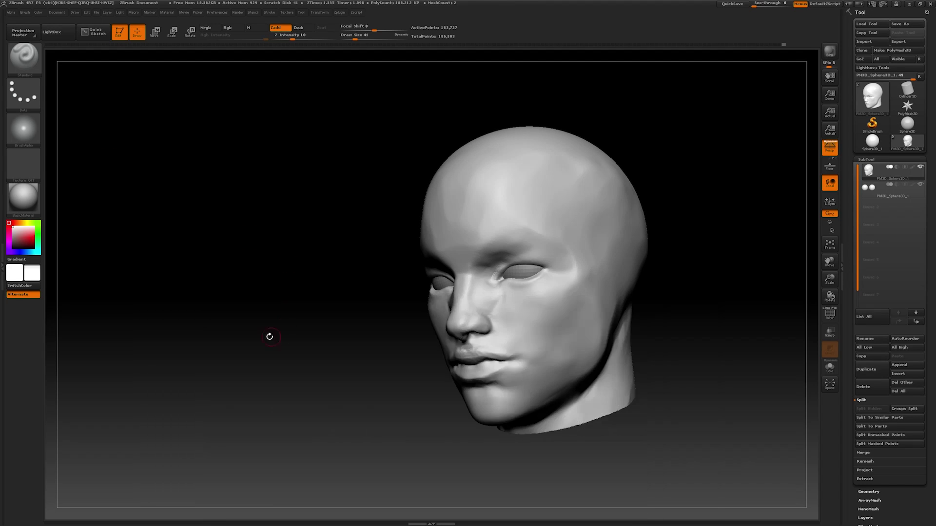
key("b")
left_click(135, 320)
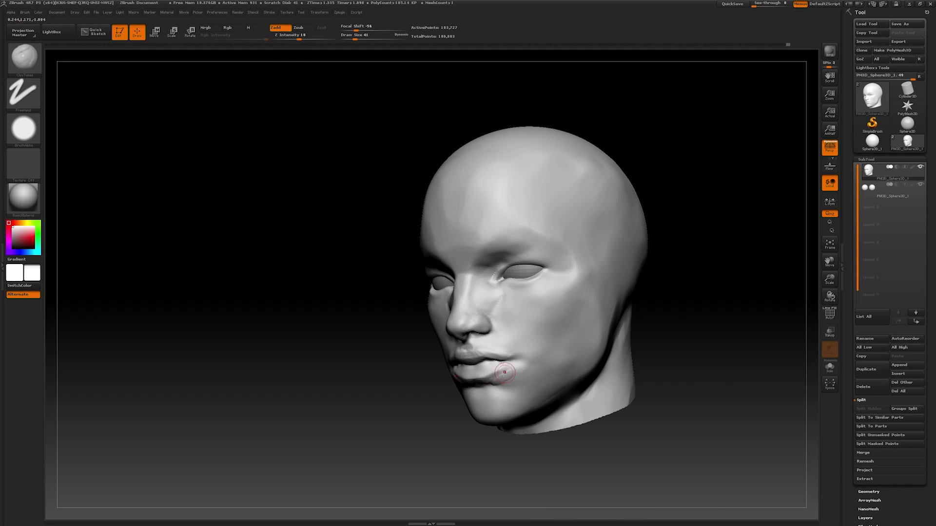
left_click_drag(526, 375, 489, 396)
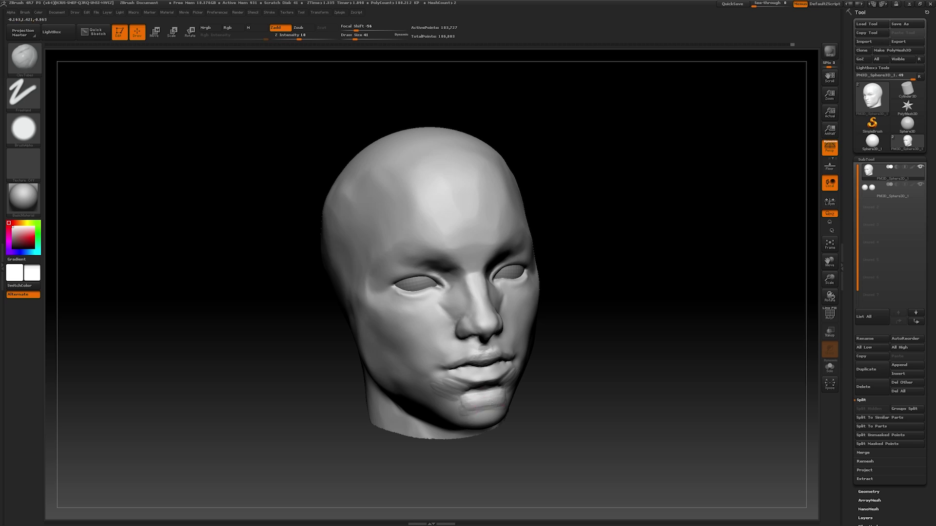
mouse_move(547, 420)
left_mouse_down()
mouse_move(463, 389)
mouse_move(591, 426)
mouse_move(564, 418)
mouse_move(586, 365)
mouse_move(576, 348)
mouse_move(540, 343)
mouse_move(508, 361)
left_mouse_up()
Build up the lower cheeks beside the mouth and the area along the sides of the nose
mouse_move(576, 354)
left_mouse_down()
mouse_move(596, 363)
mouse_move(423, 364)
left_mouse_up()
left_click_drag(501, 316, 432, 358)
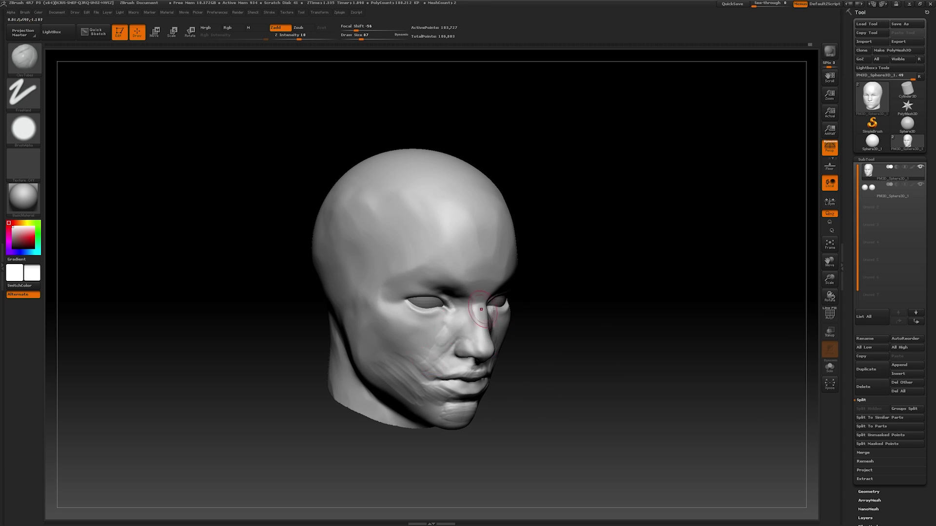
mouse_move(575, 341)
left_mouse_down()
mouse_move(428, 313)
mouse_move(570, 345)
mouse_move(437, 375)
left_mouse_up()
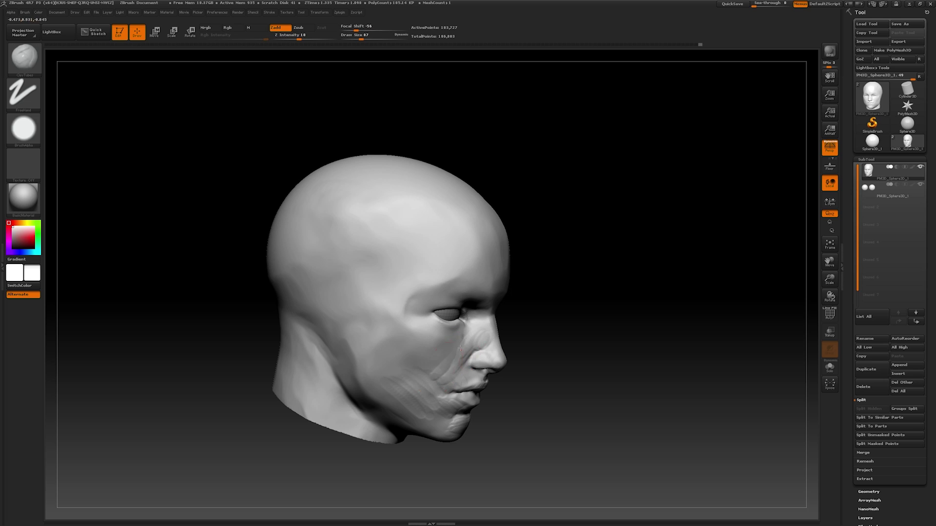
mouse_move(575, 336)
left_mouse_down()
mouse_move(473, 352)
mouse_move(470, 324)
mouse_move(350, 242)
left_mouse_up()
Switch to the Standard brush and blend the clay strokes on the cheeks and around the nose
key("b")
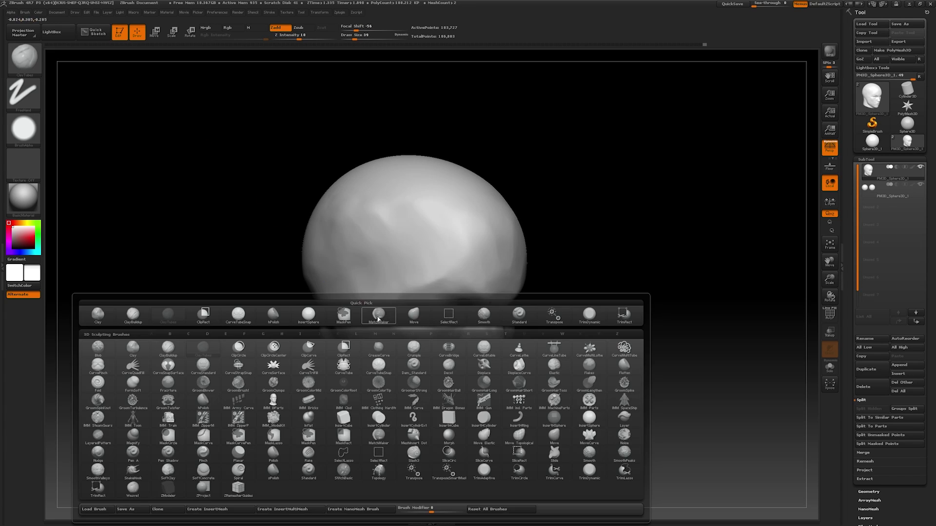
left_click(518, 317)
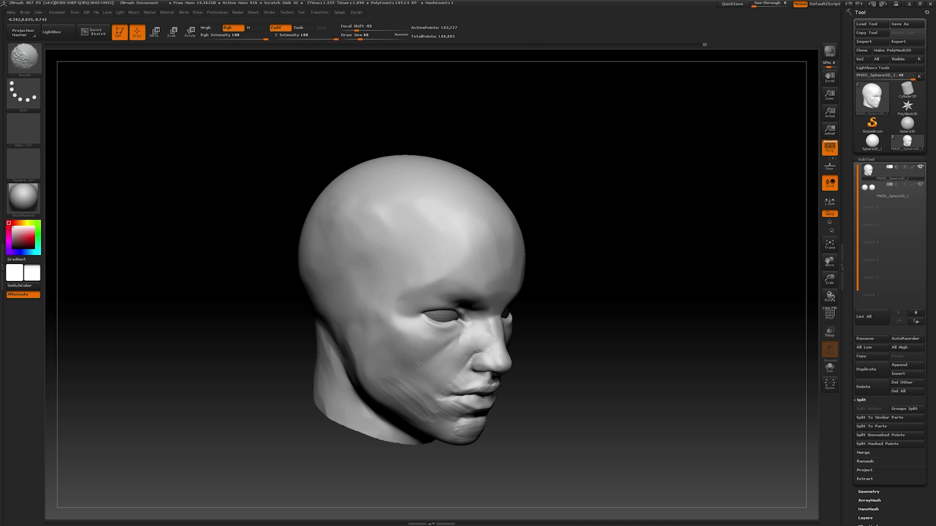
mouse_move(541, 358)
left_mouse_down()
mouse_move(589, 355)
mouse_move(435, 340)
left_mouse_up()
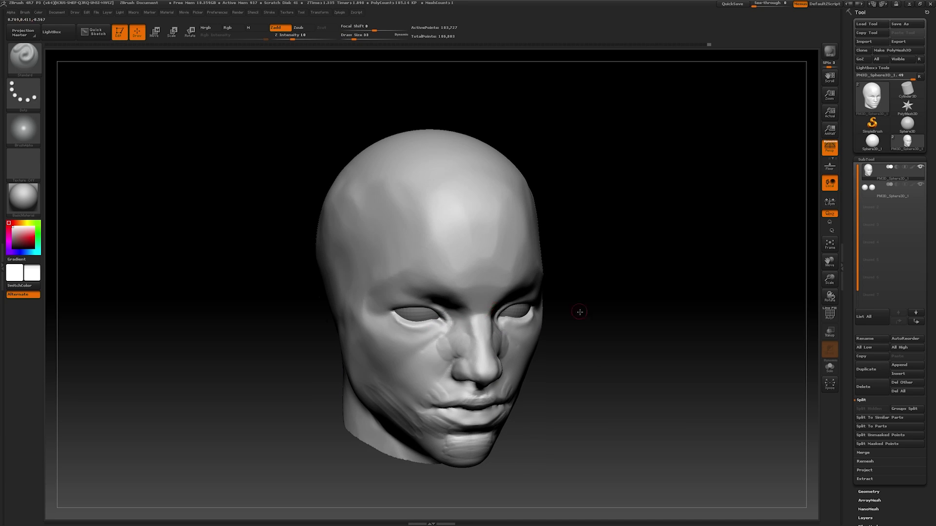
mouse_move(579, 312)
left_mouse_down()
mouse_move(418, 356)
mouse_move(476, 338)
mouse_move(421, 422)
mouse_move(463, 414)
mouse_move(445, 433)
mouse_move(637, 380)
mouse_move(501, 398)
mouse_move(510, 397)
mouse_move(428, 439)
mouse_move(606, 401)
mouse_move(490, 372)
left_mouse_up()
Switch to the hPolish brush and flatten the planes of the chin and the underside of the jaw
key("h")
key("p")
left_click_drag(576, 332, 613, 333)
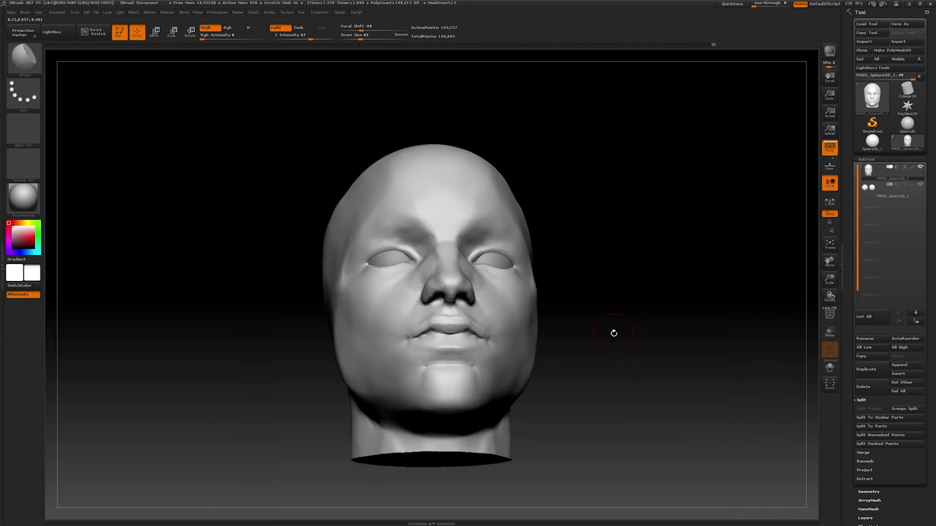
left_click_drag(476, 404, 501, 425)
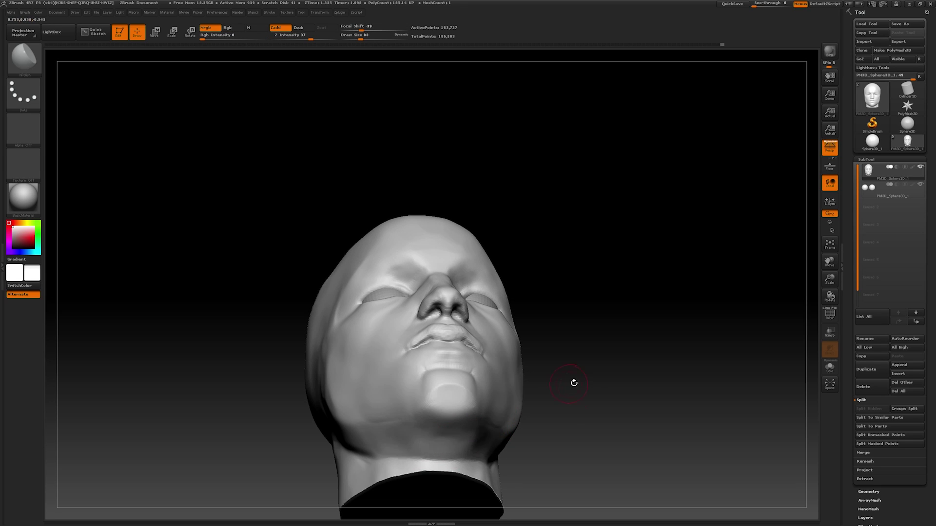
Enlarge the hPolish brush and polish the jaw, neck and forehead surfaces
mouse_move(573, 383)
left_mouse_down()
mouse_move(575, 433)
mouse_move(498, 393)
mouse_move(450, 427)
mouse_move(500, 402)
left_mouse_up()
left_click_drag(636, 402, 572, 420)
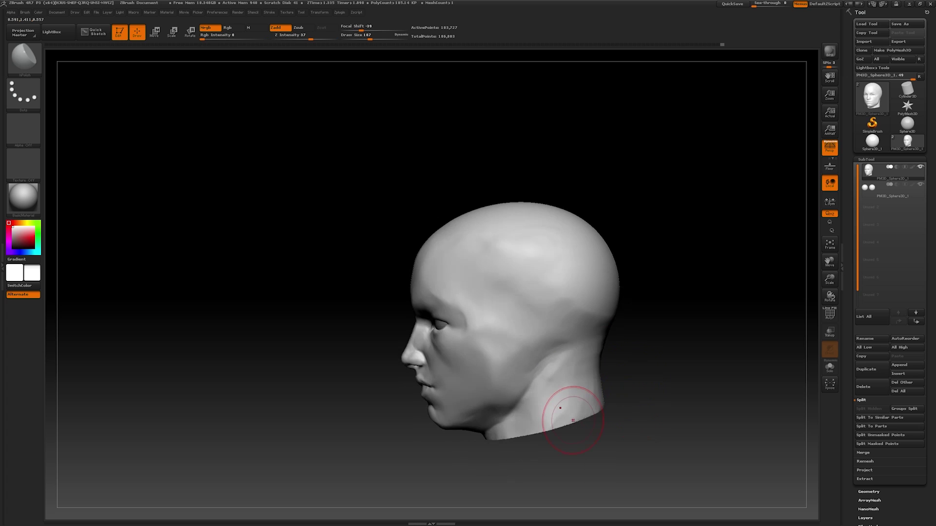
left_click_drag(418, 252, 383, 316)
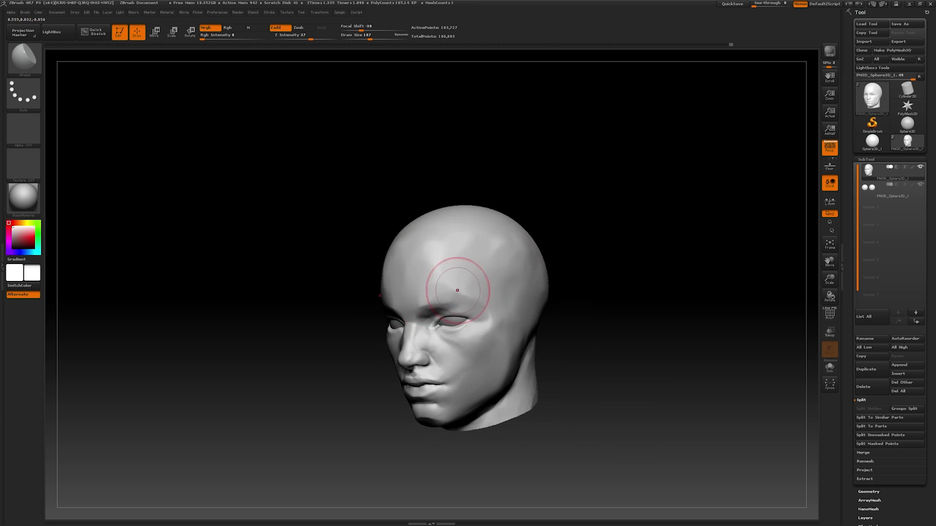
Reduce the hPolish brush to draw size 87 and polish the forehead and temple planes
left_click_drag(546, 273, 577, 305)
key("space")
left_click_drag(468, 318, 438, 318)
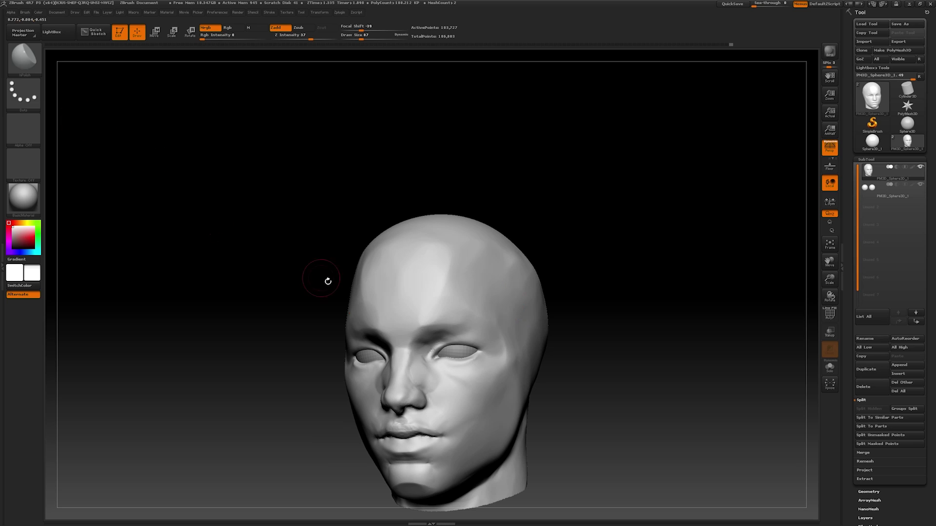
Switch to the Standard brush and build up the brow ridges above the eyes
key("b")
left_click(450, 326)
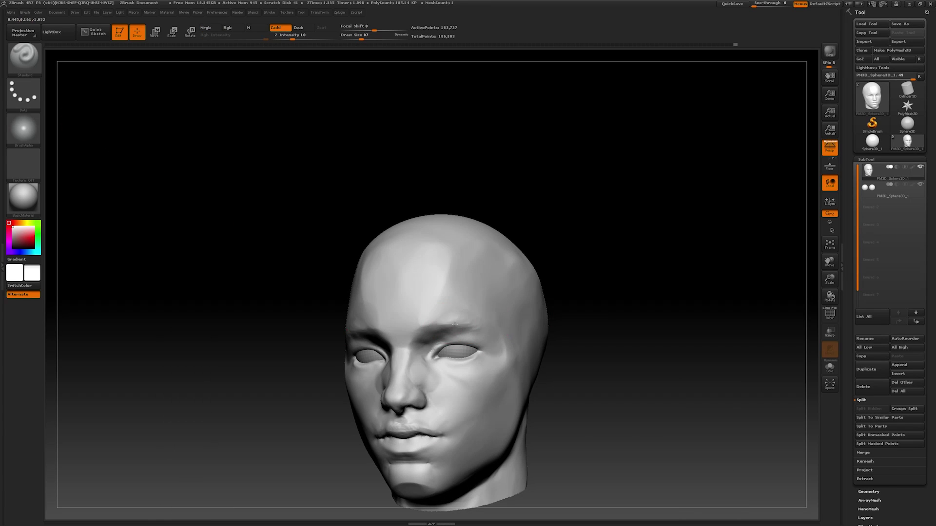
left_click_drag(454, 324, 478, 316)
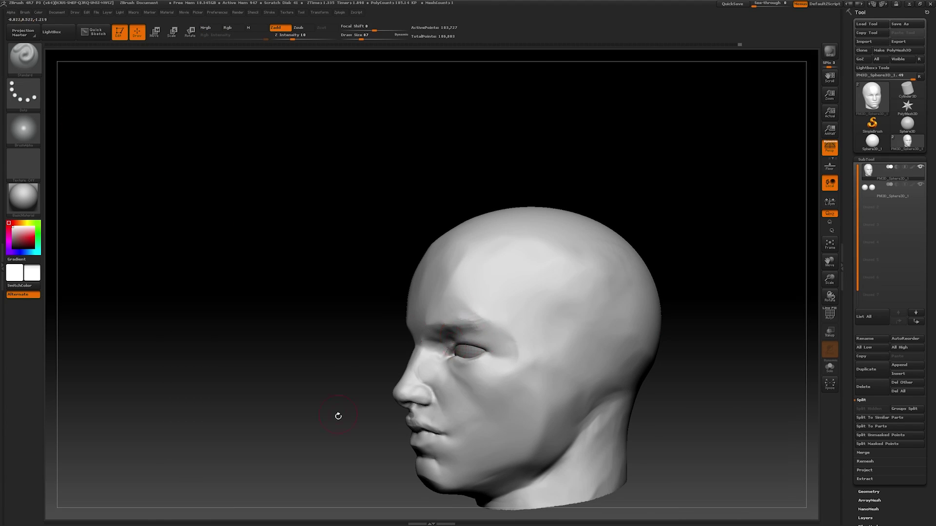
left_click_drag(338, 416, 482, 291)
left_click_drag(624, 335, 599, 314)
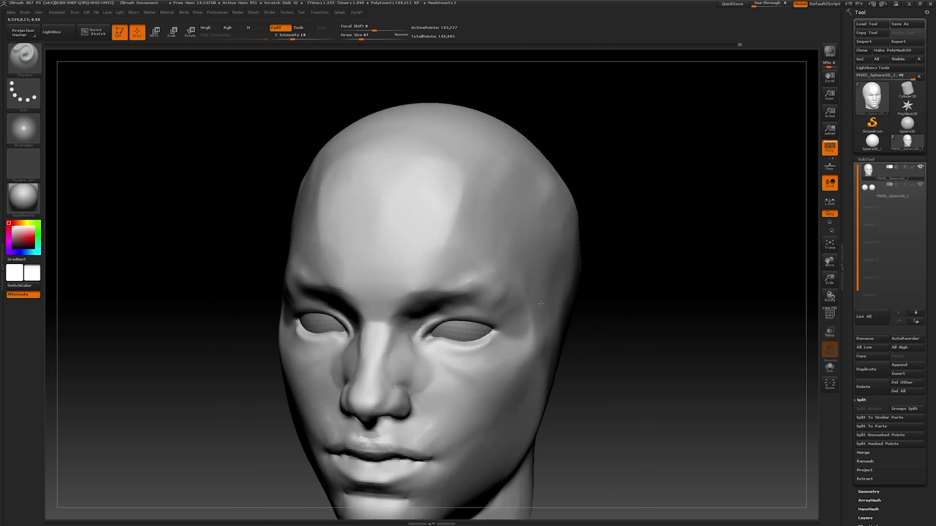
Switch to the Dam_Standard brush, reduce its size and carve the creases of the upper eyelids
key("space")
key("b")
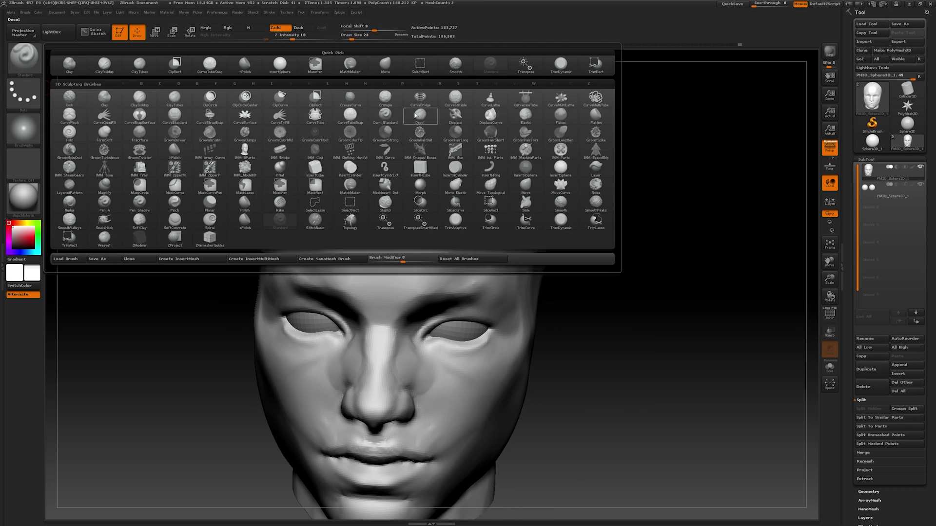
key("d")
key("s")
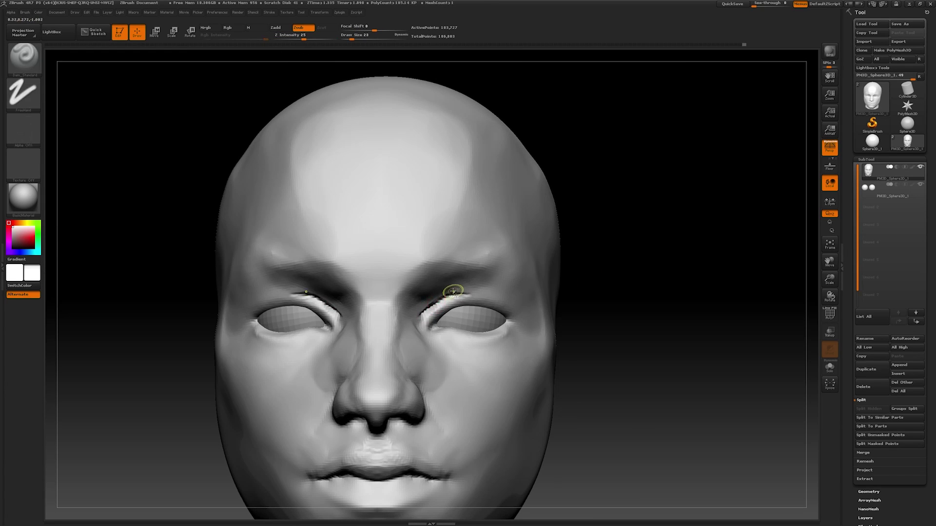
left_click_drag(452, 291, 487, 291)
left_click_drag(634, 366, 706, 366)
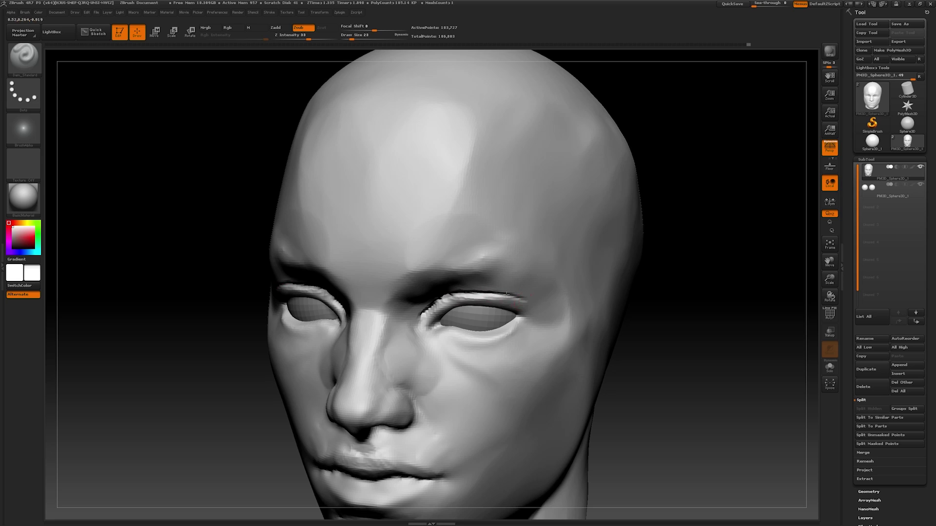
left_click_drag(658, 342, 576, 342)
Switch to the Standard brush, sculpt the lower eyelid bags beneath the eyes and smooth them into the cheeks
key("b")
key("s")
key("t")
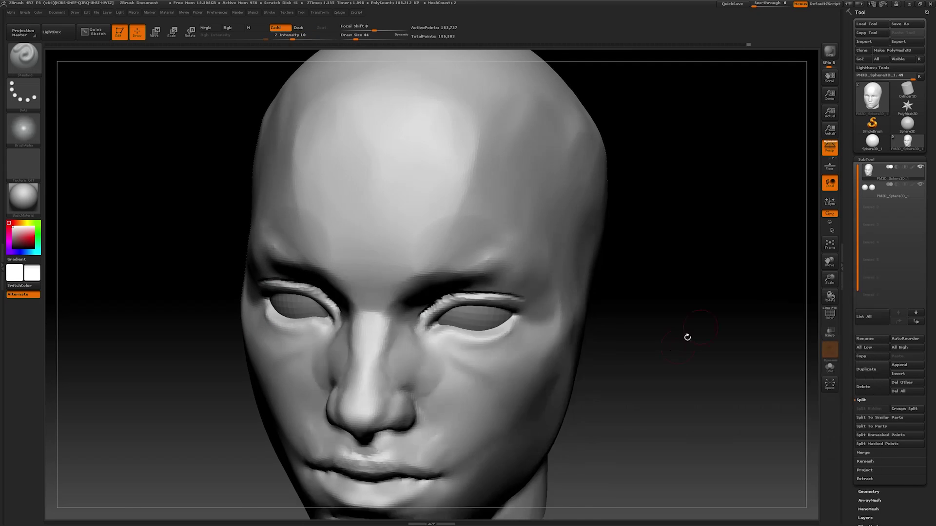
left_click_drag(687, 338, 441, 341)
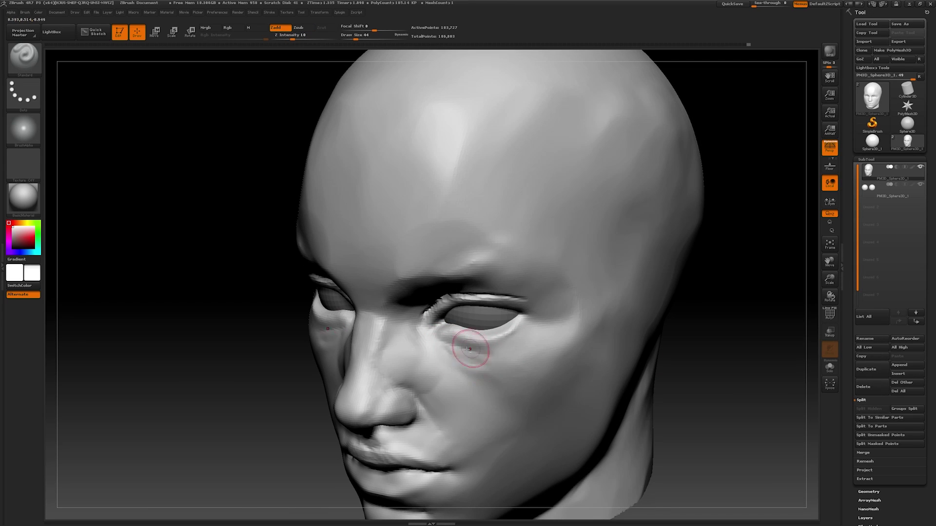
mouse_move(539, 351)
left_mouse_down("shift")
mouse_move(508, 372)
mouse_move(450, 352)
mouse_move(444, 340)
left_mouse_up("shift")
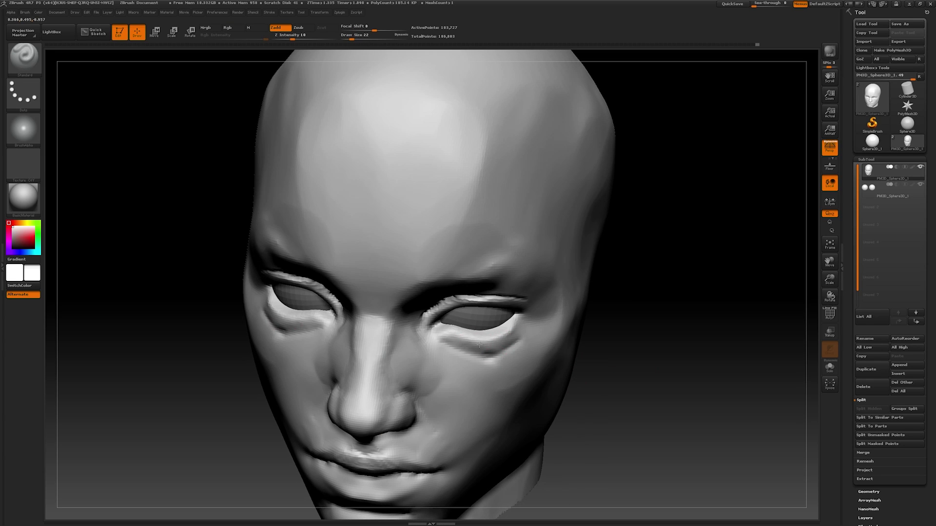
key("shift")
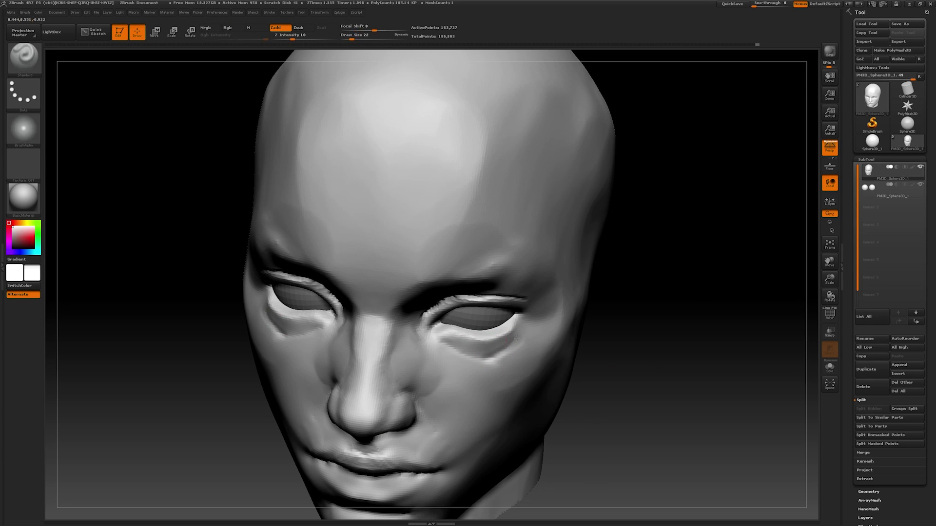
key("shift")
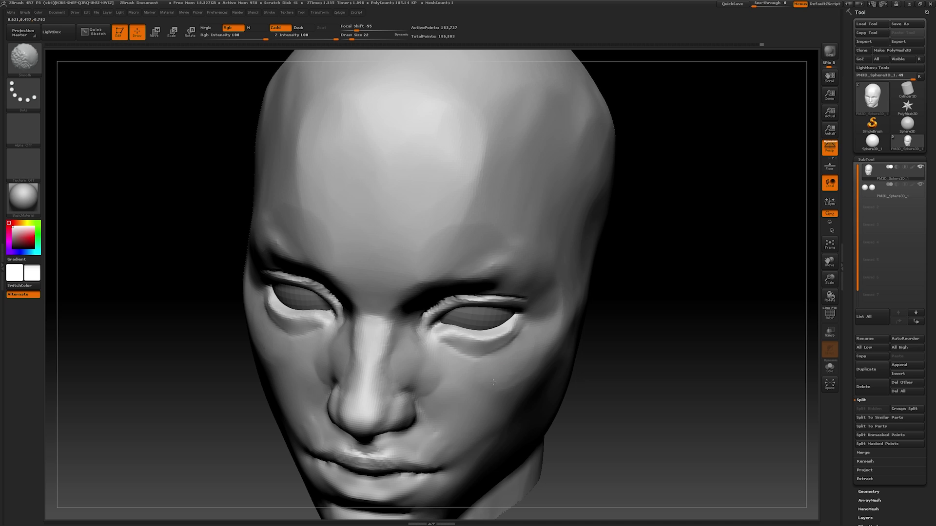
Switch to the Move brush, enlarge it to draw size 200 and reshape the jaw and chin
key("space")
mouse_move(492, 382)
left_mouse_down()
mouse_move(680, 372)
mouse_move(474, 377)
mouse_move(597, 366)
mouse_move(564, 394)
mouse_move(619, 257)
mouse_move(567, 369)
left_mouse_up()
key("b")
key("m")
key("v")
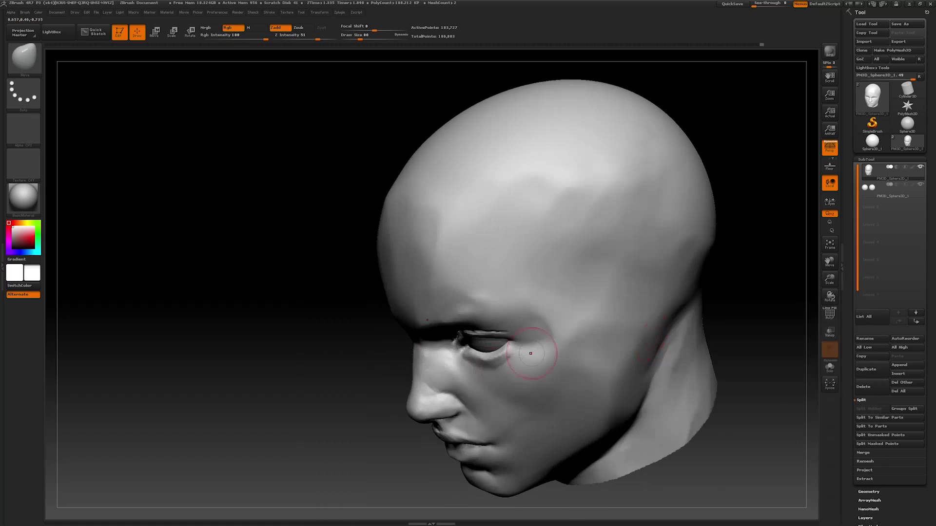
key("space")
mouse_move(495, 360)
left_mouse_down()
mouse_move(529, 342)
mouse_move(512, 293)
mouse_move(616, 320)
mouse_move(580, 376)
mouse_move(523, 350)
mouse_move(470, 383)
left_mouse_up()
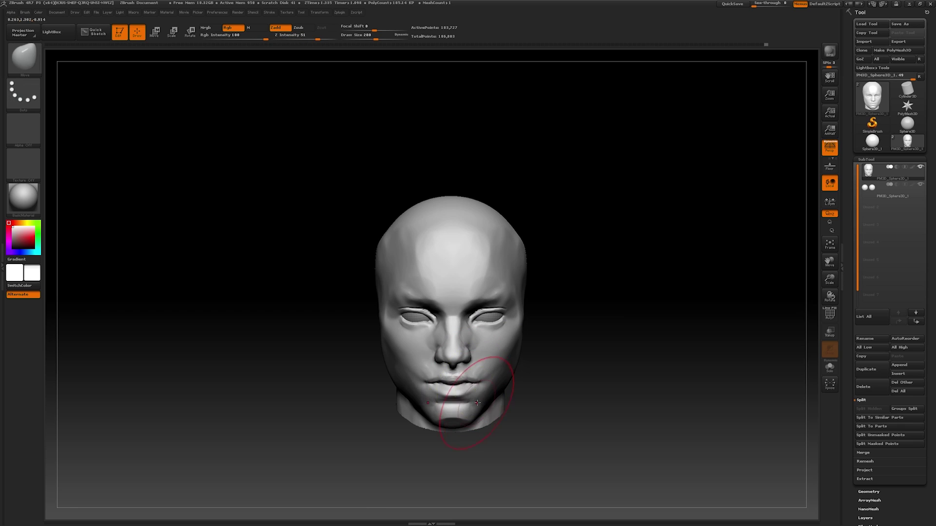
left_click_drag(516, 433, 502, 401)
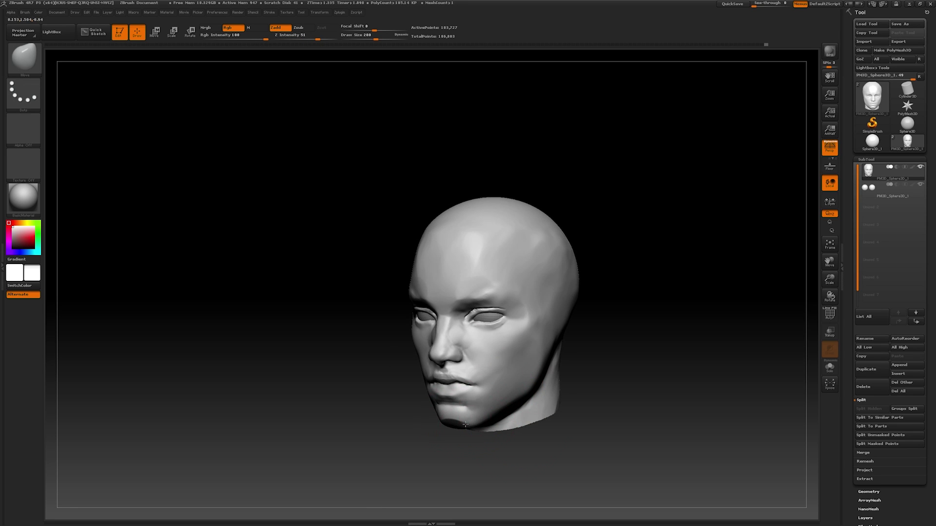
left_click_drag(443, 455, 414, 458, "shift")
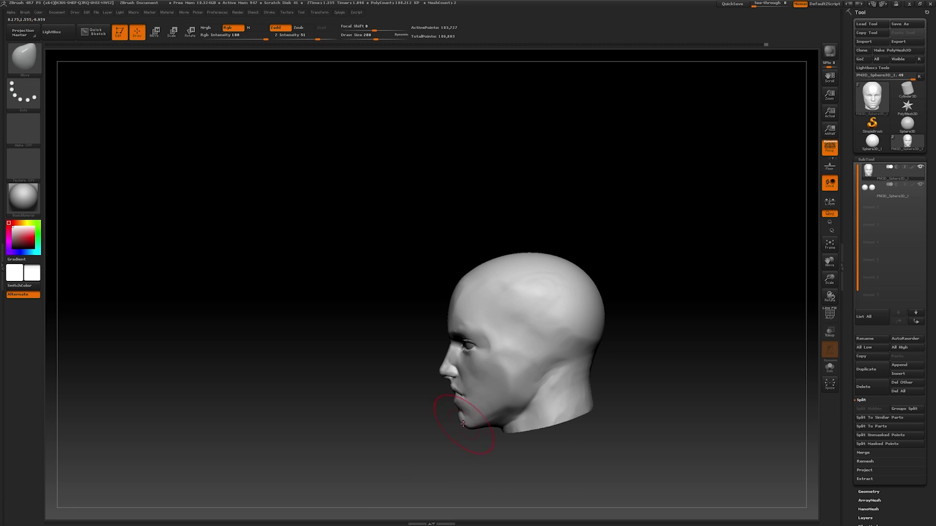
mouse_move(463, 424)
left_mouse_down()
mouse_move(481, 439)
mouse_move(551, 268)
mouse_move(568, 268)
mouse_move(506, 279)
mouse_move(545, 251)
left_mouse_up()
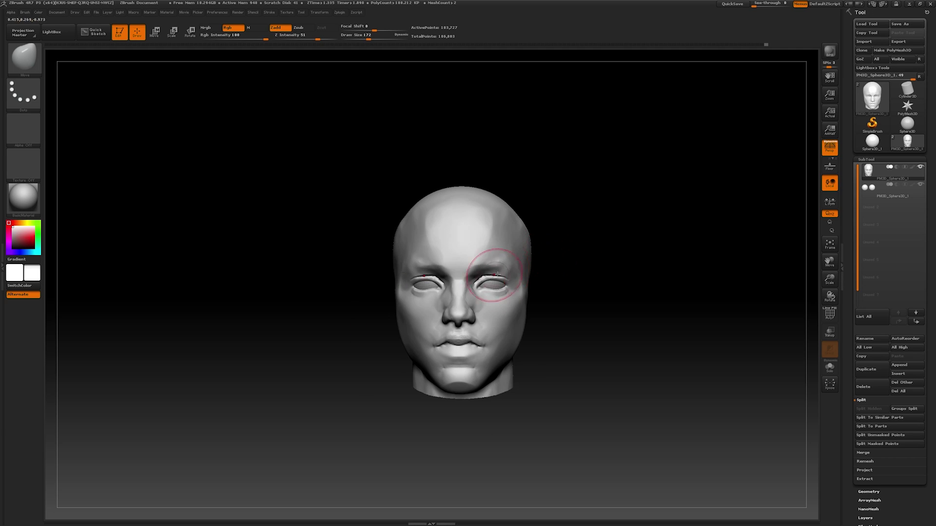
Reshape the brow and the sides of the face with the Move brush at draw size 172
left_click_drag(495, 275, 562, 329)
left_click_drag(575, 372, 554, 323)
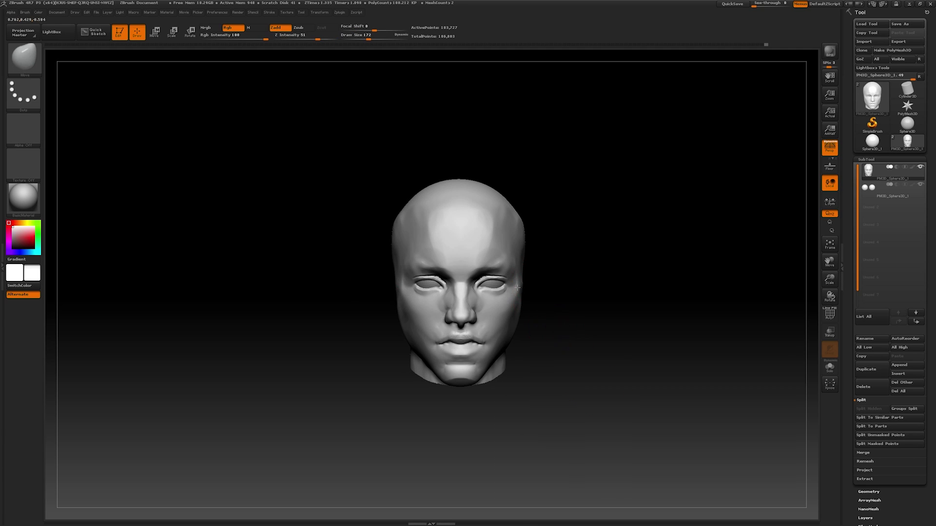
mouse_move(517, 288)
left_mouse_down()
mouse_move(550, 275)
mouse_move(540, 271)
mouse_move(516, 423)
mouse_move(502, 324)
mouse_move(491, 314)
left_mouse_up()
Paint an ear-shaped mask on the side of the head behind the jaw and invert it
key("space")
key("ctrl")
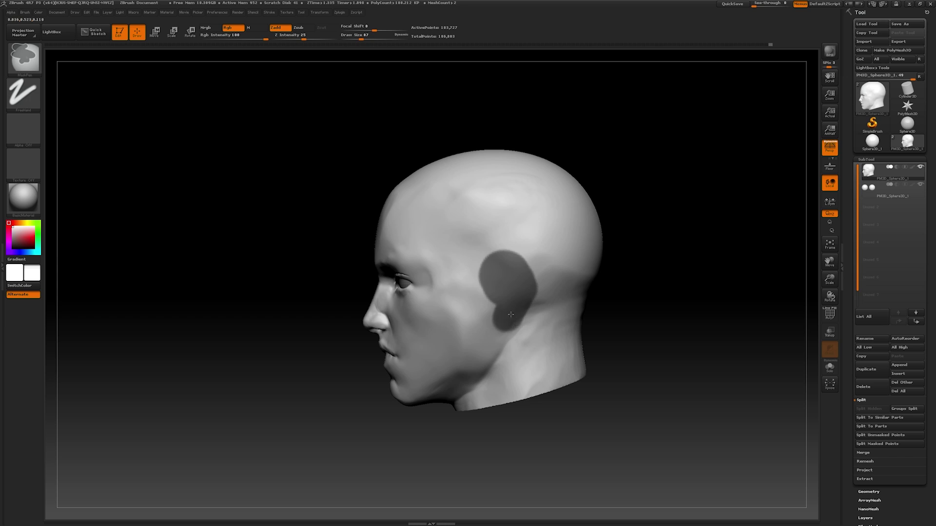
mouse_move(510, 315)
left_mouse_down("ctrl")
mouse_move(502, 290)
mouse_move(501, 313)
left_mouse_up("ctrl")
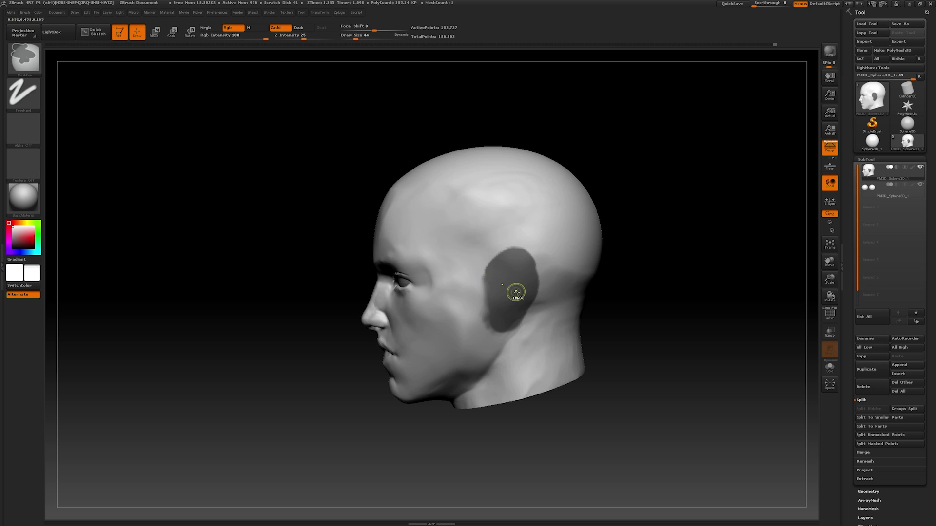
mouse_move(541, 295)
left_mouse_down()
mouse_move(664, 309)
mouse_move(602, 341)
mouse_move(590, 340)
mouse_move(681, 296)
mouse_move(595, 368)
mouse_move(535, 349)
left_mouse_up()
Enlarge the Move brush and pull the unmasked ear areas outward from the head
key("b")
key("Escape")
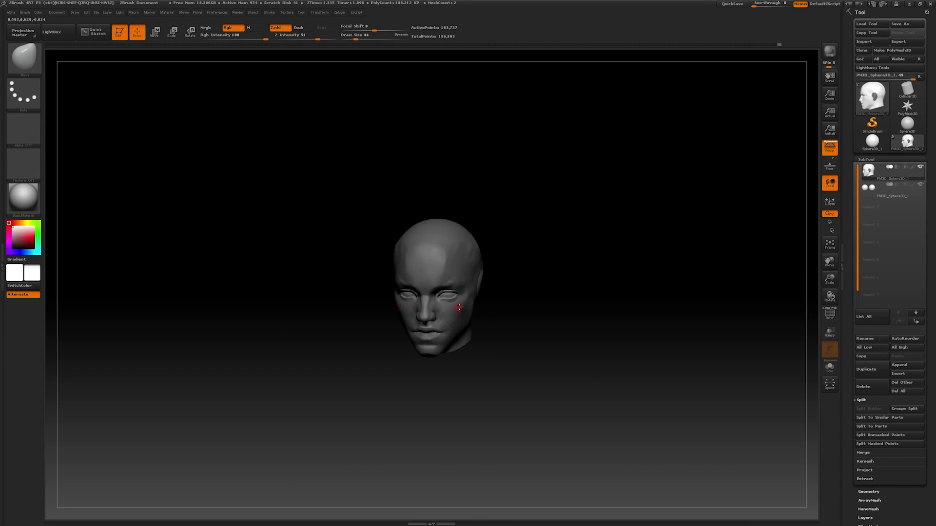
key("b")
key("Escape")
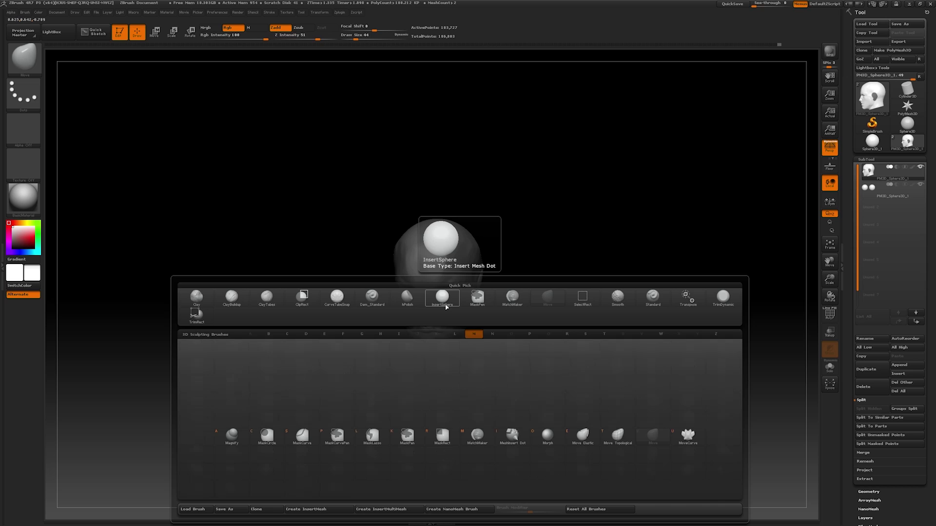
key("space")
mouse_move(542, 360)
left_mouse_down()
mouse_move(598, 372)
mouse_move(548, 299)
mouse_move(539, 345)
mouse_move(627, 309)
left_mouse_up()
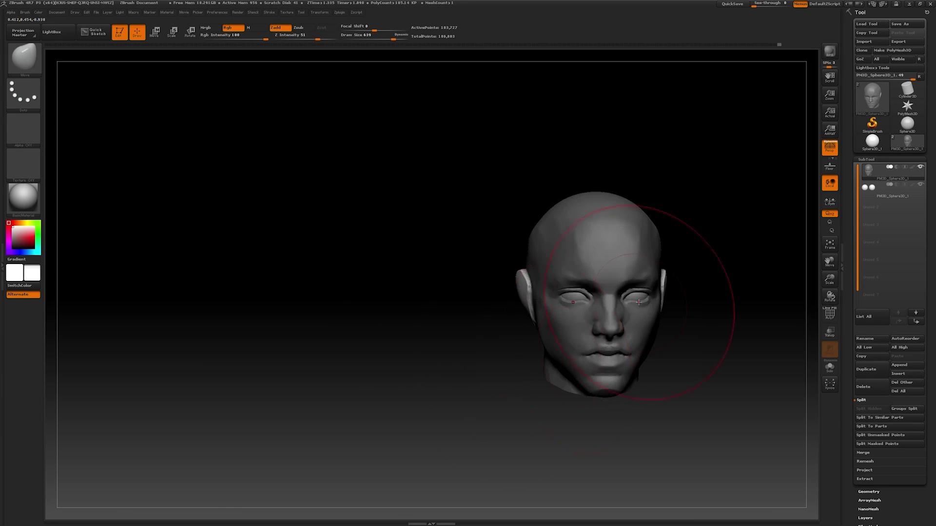
Reduce the Move brush and shape the pulled-out ears from the front and back, then clear the mask and remesh the head
key("space")
left_click_drag(683, 314, 581, 294)
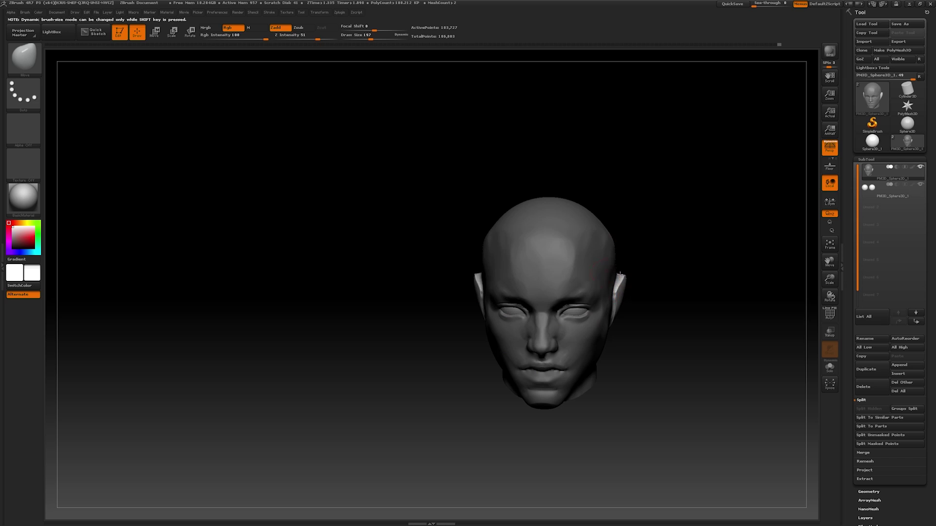
mouse_move(648, 318)
left_mouse_down("alt")
mouse_move(586, 325)
mouse_move(578, 313)
mouse_move(588, 327)
left_mouse_up("alt")
mouse_move(519, 406)
left_mouse_down()
mouse_move(511, 424)
mouse_move(484, 425)
mouse_move(538, 431)
mouse_move(532, 328)
mouse_move(468, 390)
left_mouse_up()
key("space")
left_click_drag(507, 359, 488, 359)
mouse_move(468, 390)
left_mouse_down()
mouse_move(581, 334)
mouse_move(493, 316)
mouse_move(690, 379)
mouse_move(631, 405)
mouse_move(612, 408)
mouse_move(612, 396)
left_mouse_up()
mouse_move(498, 312)
left_mouse_down()
mouse_move(470, 351)
mouse_move(521, 331)
mouse_move(464, 413)
mouse_move(554, 397)
mouse_move(484, 409)
mouse_move(522, 319)
left_mouse_up()
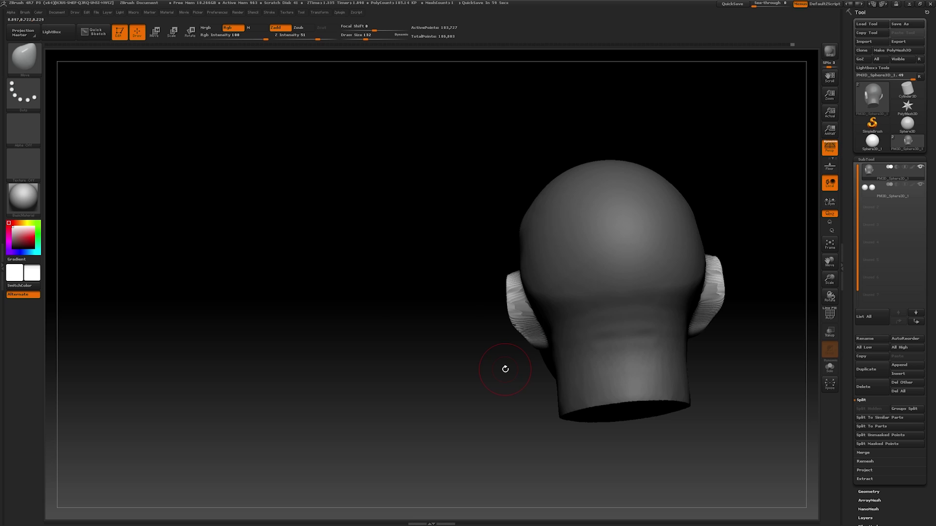
mouse_move(505, 369)
left_mouse_down()
mouse_move(523, 333)
mouse_move(502, 370)
mouse_move(638, 356)
mouse_move(606, 391)
mouse_move(577, 396)
mouse_move(603, 384)
mouse_move(664, 424)
mouse_move(477, 380)
left_mouse_up()
Adjust the nose, cheeks and chin with the Move brush at draw size 116
key("space")
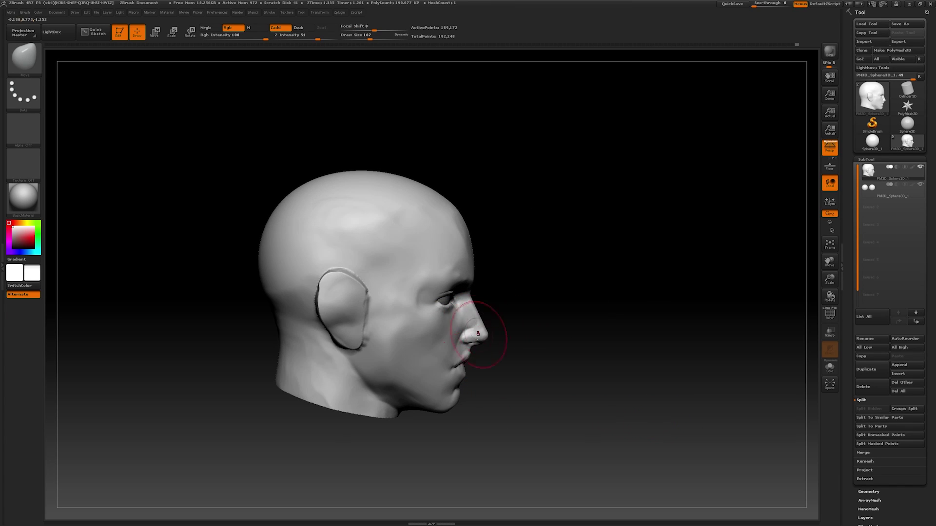
left_click_drag(466, 337, 496, 338)
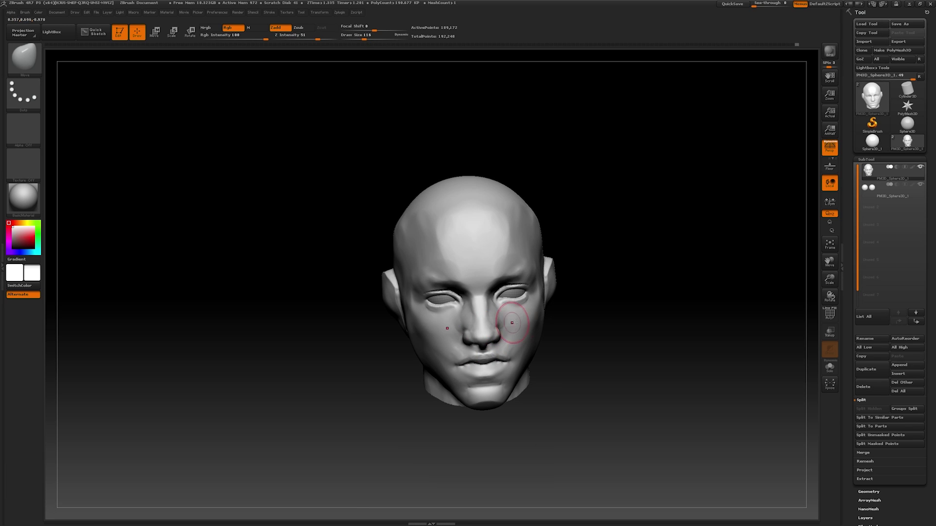
mouse_move(581, 334)
left_mouse_down()
mouse_move(491, 406)
mouse_move(508, 438)
mouse_move(532, 449)
mouse_move(555, 442)
mouse_move(518, 333)
mouse_move(468, 341)
mouse_move(612, 359)
mouse_move(581, 420)
mouse_move(536, 438)
mouse_move(584, 434)
mouse_move(555, 433)
mouse_move(426, 371)
mouse_move(453, 377)
left_mouse_up()
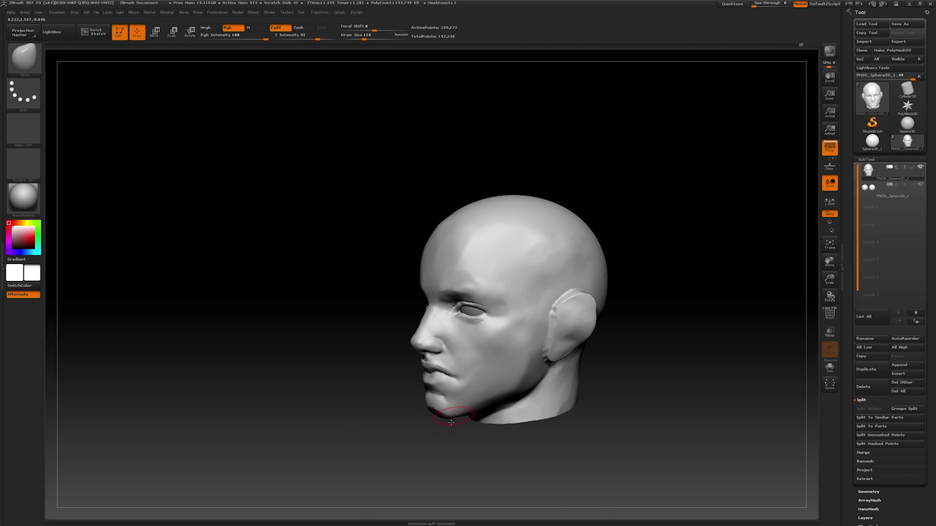
mouse_move(451, 422)
left_mouse_down()
mouse_move(455, 445)
mouse_move(434, 455)
mouse_move(501, 470)
mouse_move(493, 460)
mouse_move(512, 414)
mouse_move(512, 439)
mouse_move(534, 443)
mouse_move(550, 405)
mouse_move(509, 409)
mouse_move(551, 324)
mouse_move(487, 337)
left_mouse_up()
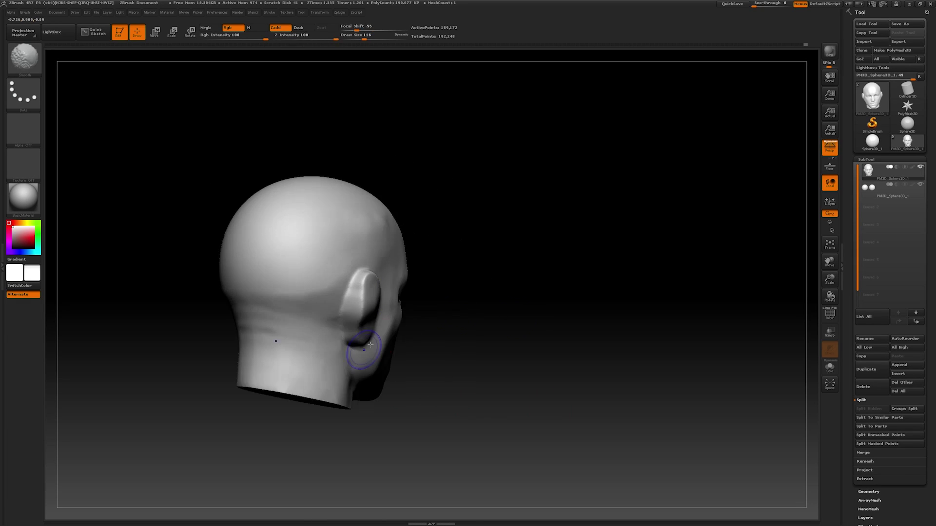
Smooth behind the ears and build up their back surfaces with the Standard brush at draw size 65
left_click_drag(370, 344, 230, 225)
key("b")
key("s")
key("t")
mouse_move(543, 192)
left_mouse_down()
mouse_move(526, 267)
mouse_move(434, 260)
mouse_move(449, 257)
left_mouse_up()
key("space")
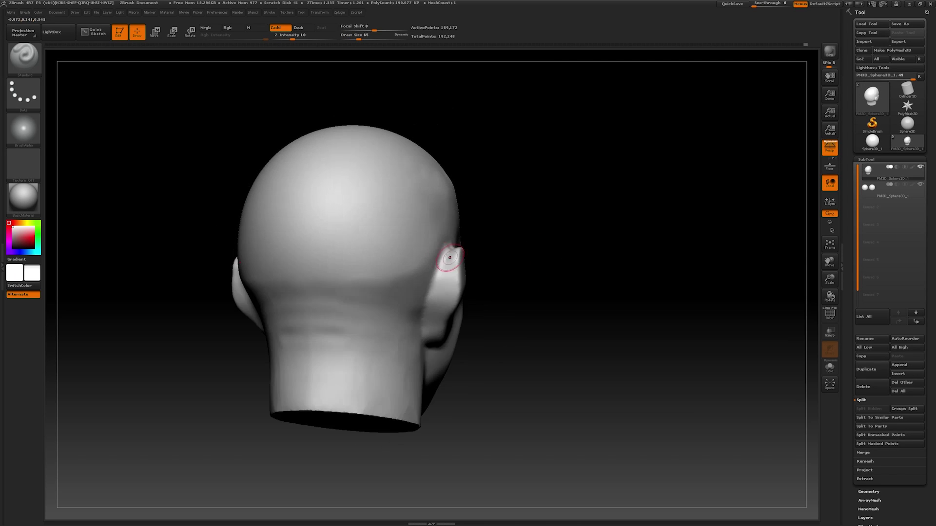
mouse_move(426, 335)
left_mouse_down()
mouse_move(431, 319)
mouse_move(516, 334)
mouse_move(549, 251)
mouse_move(467, 296)
mouse_move(505, 267)
mouse_move(448, 249)
left_mouse_up()
key("shift")
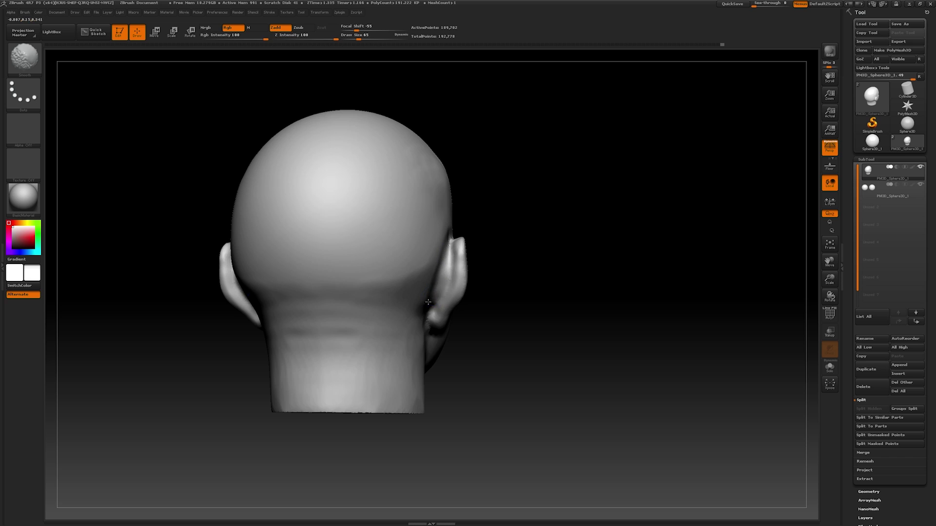
mouse_move(428, 303)
left_mouse_down()
mouse_move(354, 404)
mouse_move(351, 426)
mouse_move(443, 439)
mouse_move(533, 424)
mouse_move(521, 369)
left_mouse_up()
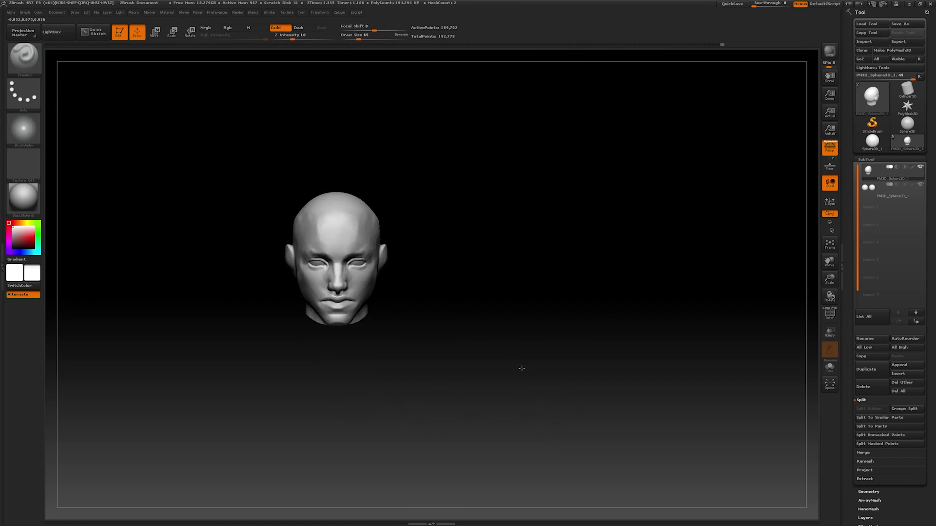
Switch to the Move brush, enlarge it to draw size 525 and reshape the overall skull proportions around the ears
key("b")
key("m")
key("v")
key("space")
left_click_drag(341, 244, 370, 243)
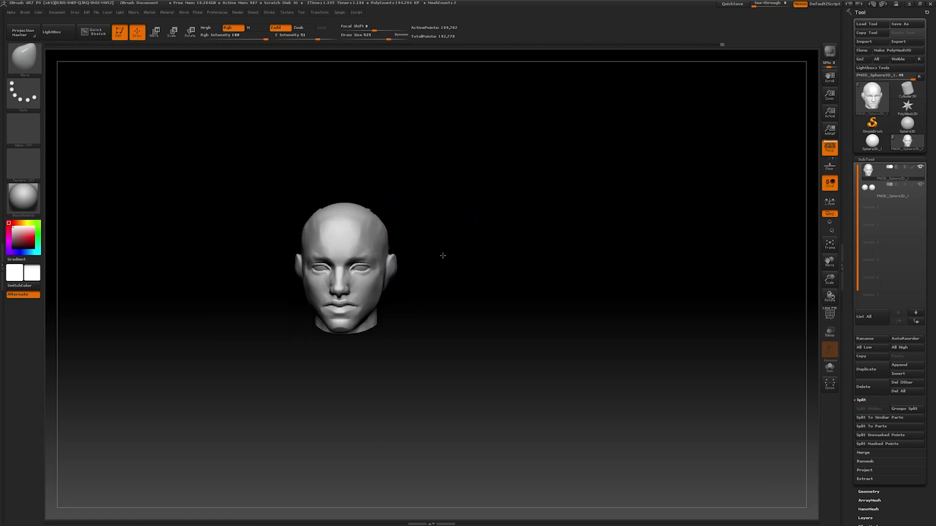
mouse_move(443, 255)
left_mouse_down("alt")
mouse_move(404, 234)
mouse_move(478, 204)
left_mouse_up("alt")
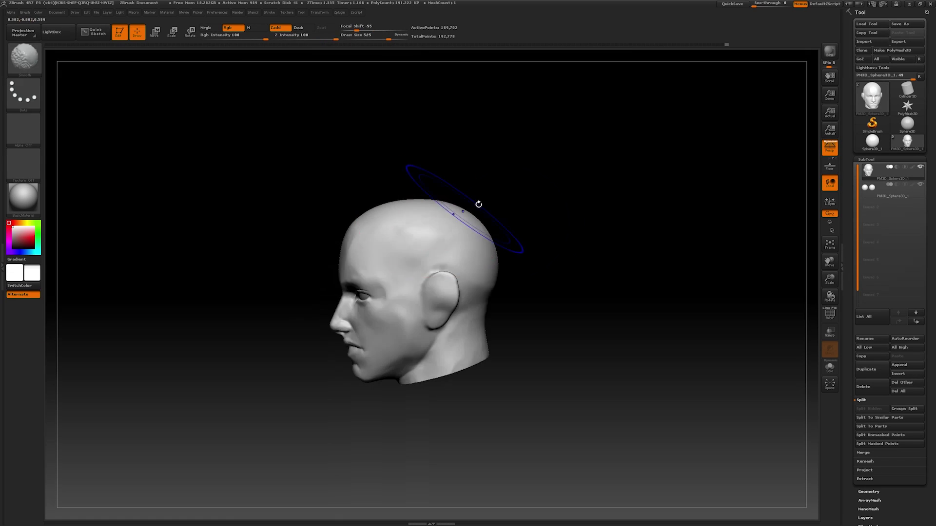
left_click_drag(439, 229, 469, 214, "alt")
mouse_move(573, 260)
left_mouse_down("alt")
mouse_move(483, 267)
mouse_move(555, 298)
left_mouse_up("alt")
key("space")
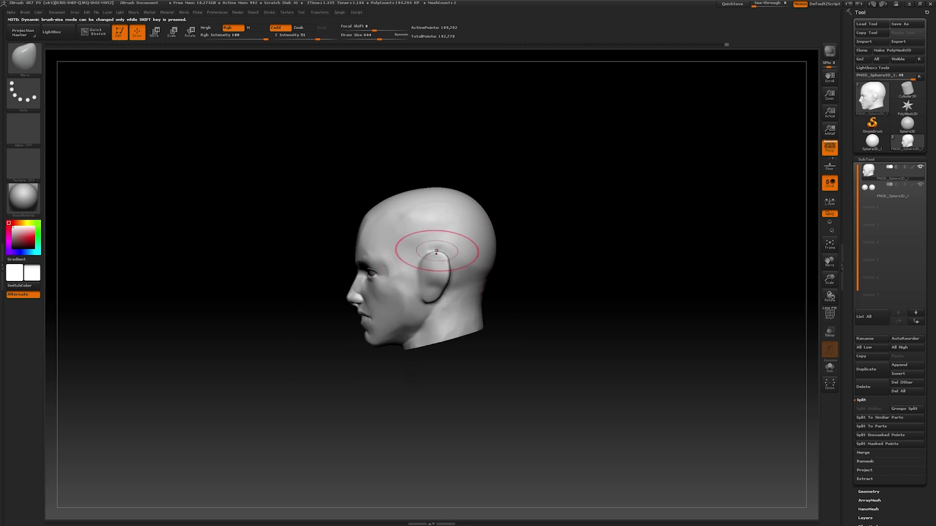
mouse_move(423, 389)
left_mouse_down()
mouse_move(470, 426)
mouse_move(416, 439)
mouse_move(426, 290)
mouse_move(576, 376)
left_mouse_up()
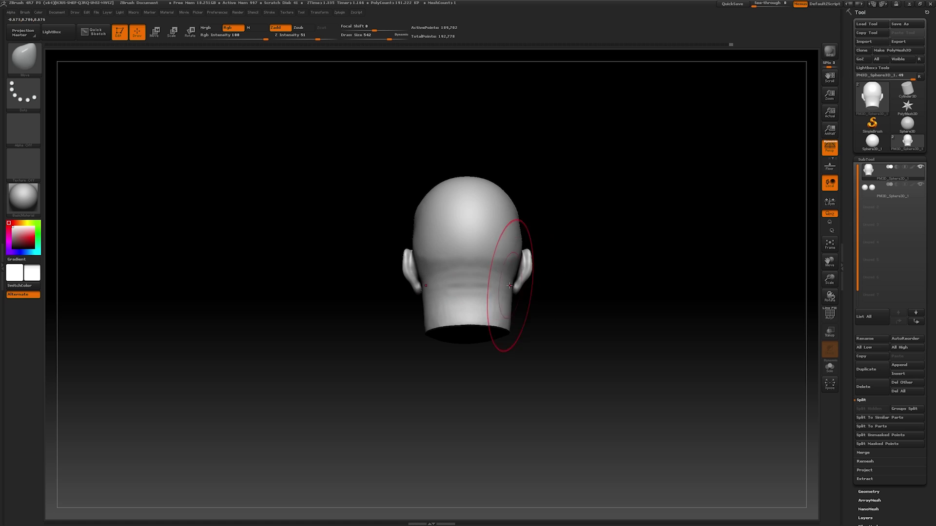
Hollow out the inner bowl of the ear with the Standard brush at draw sizes 62 and 46
mouse_move(507, 317)
left_mouse_down()
mouse_move(539, 345)
mouse_move(657, 332)
mouse_move(634, 341)
mouse_move(554, 303)
mouse_move(650, 362)
mouse_move(567, 334)
mouse_move(533, 428)
mouse_move(543, 438)
mouse_move(592, 431)
mouse_move(522, 445)
mouse_move(564, 445)
mouse_move(551, 454)
mouse_move(539, 445)
mouse_move(548, 456)
mouse_move(547, 445)
mouse_move(579, 451)
left_mouse_up()
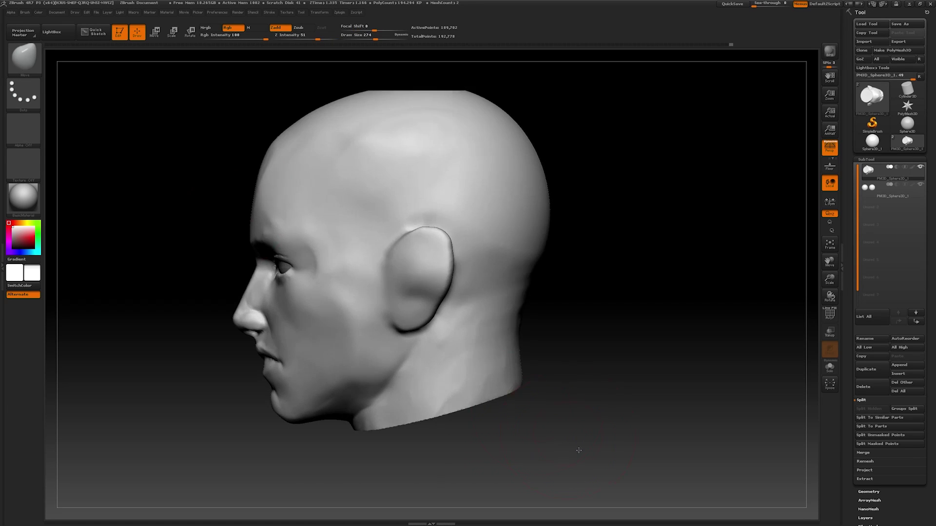
left_click(24, 56)
left_click(416, 261)
key("space")
left_click_drag(416, 259, 404, 298)
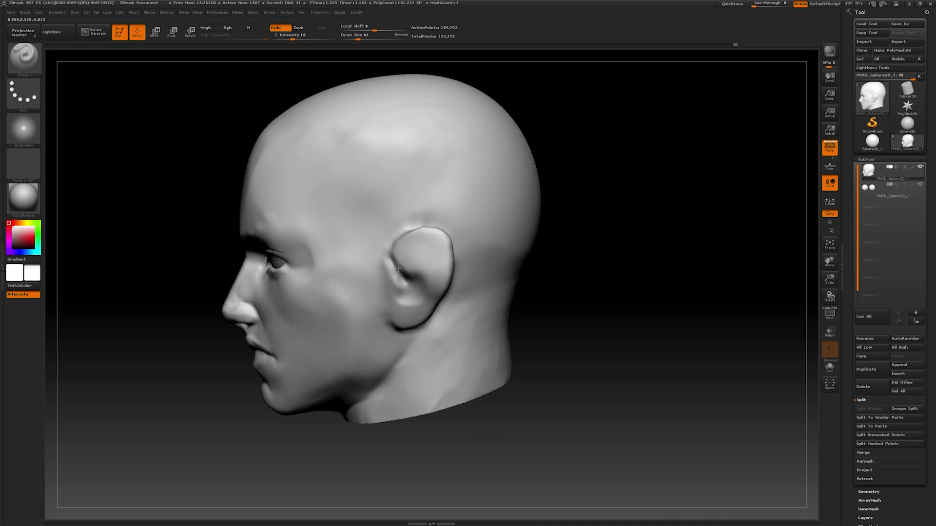
key("space")
mouse_move(405, 290)
left_mouse_down()
mouse_move(407, 280)
mouse_move(408, 292)
left_mouse_up()
left_click_drag(487, 291, 507, 298)
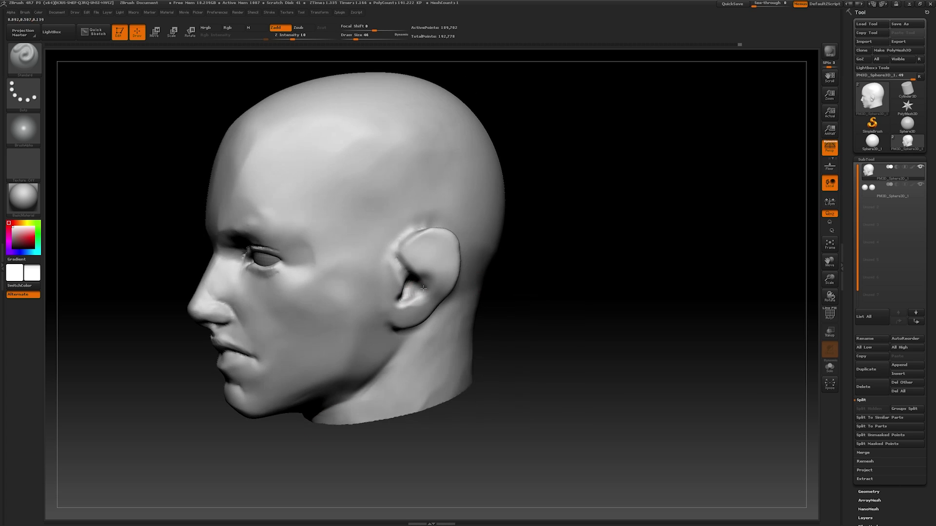
Remesh the head and sculpt the ear's outer rim and inner folds with the Standard brush, reducing the draw size to 22
key("ctrl")
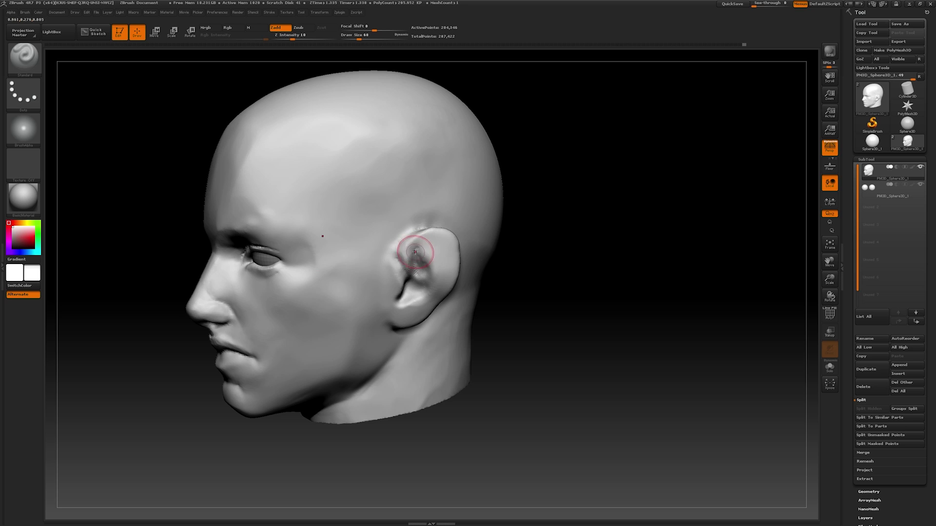
key("[")
left_click_drag(415, 252, 417, 248)
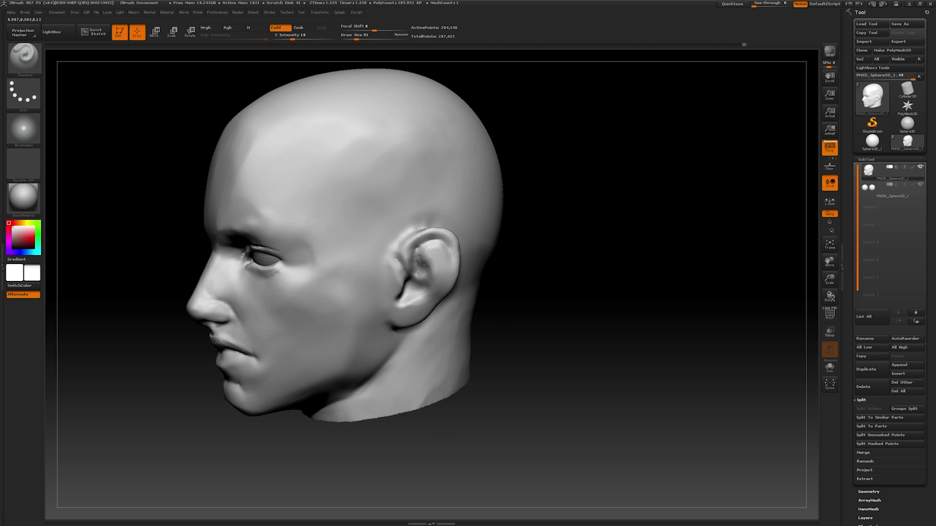
mouse_move(413, 278)
right_mouse_down()
mouse_move(391, 253)
mouse_move(413, 255)
right_mouse_up()
key("[")
key("[")
key("[")
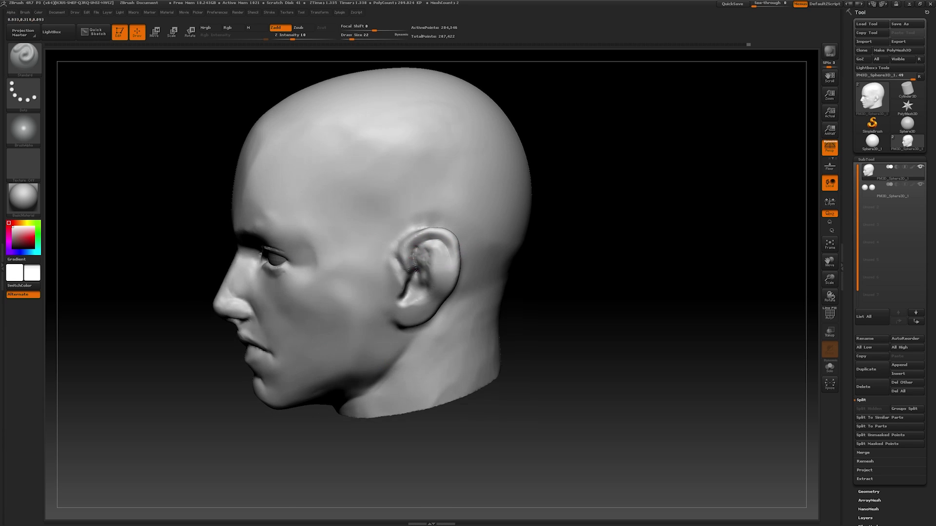
Refine and smooth the small folds inside the ear from several angles
right_click_drag(456, 232, 543, 266)
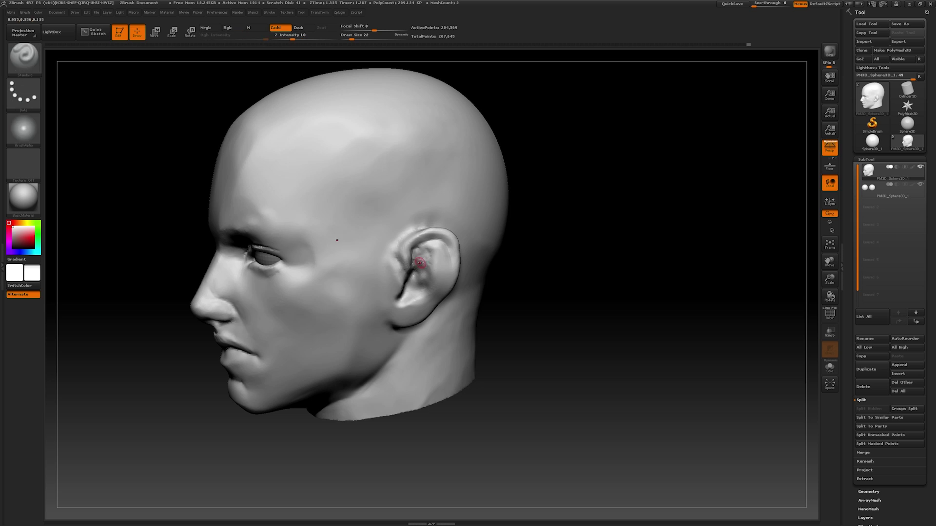
left_click_drag(428, 261, 427, 261, "shift")
mouse_move(463, 247)
right_mouse_down()
mouse_move(446, 248)
mouse_move(443, 286)
mouse_move(579, 278)
mouse_move(485, 283)
mouse_move(420, 266)
mouse_move(525, 253)
mouse_move(422, 251)
right_mouse_up()
mouse_move(526, 243)
right_mouse_down()
mouse_move(519, 319)
mouse_move(539, 351)
mouse_move(403, 256)
mouse_move(533, 234)
mouse_move(455, 217)
mouse_move(526, 229)
right_mouse_up()
Carve the crease where the ear meets the head with the Dam_Standard brush at draw size 41
key("b")
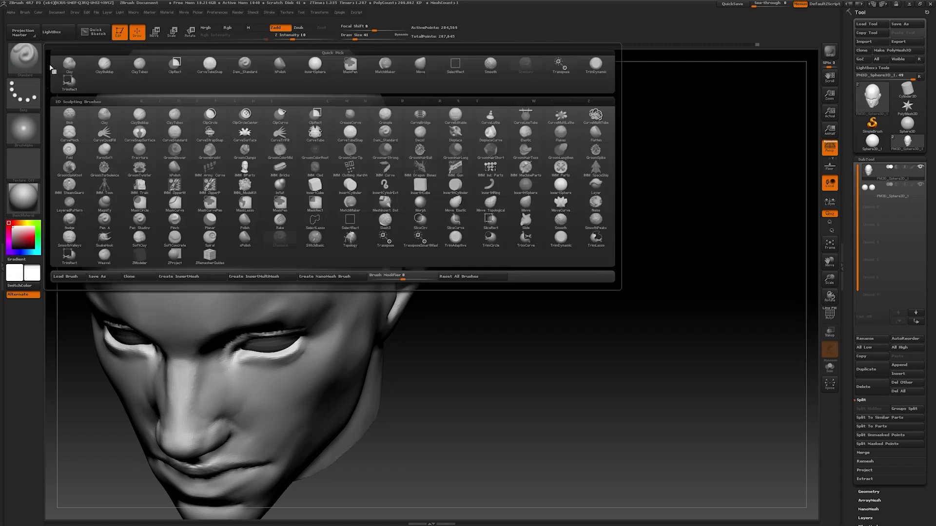
key("d")
key("s")
mouse_move(385, 248)
right_mouse_down()
mouse_move(413, 250)
mouse_move(383, 250)
right_mouse_up()
key("shift")
mouse_move(480, 194)
right_mouse_down()
mouse_move(383, 240)
mouse_move(382, 261)
mouse_move(446, 210)
right_mouse_up()
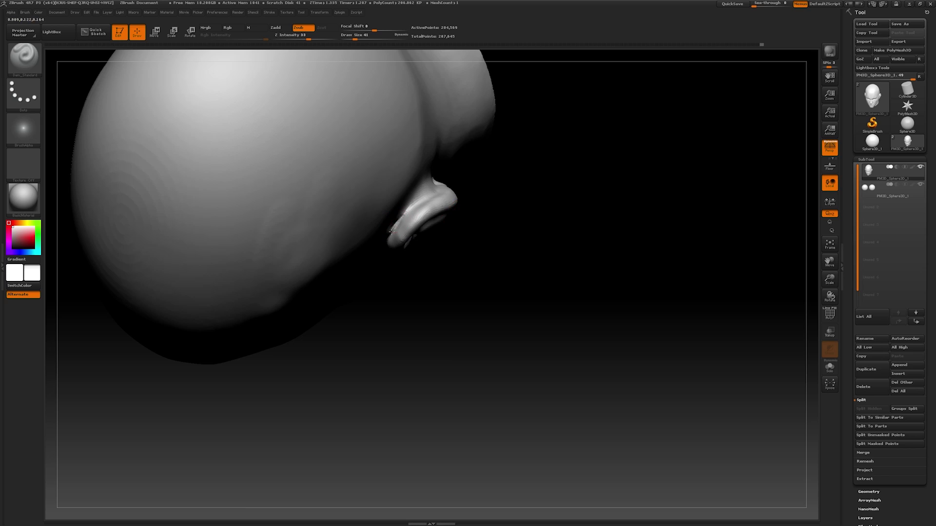
mouse_move(391, 231)
right_mouse_down()
mouse_move(525, 240)
mouse_move(466, 228)
right_mouse_up()
key("shift")
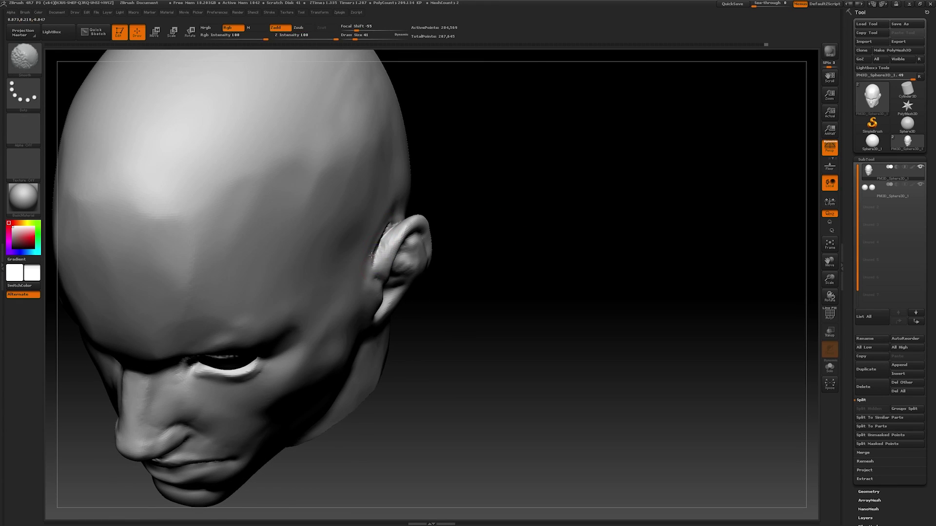
Smooth the ear's attachment to the head, remesh, and soften the inner folds
mouse_move(371, 255)
right_mouse_down()
mouse_move(499, 205)
mouse_move(417, 242)
mouse_move(502, 257)
mouse_move(486, 281)
right_mouse_up()
key("ctrl")
mouse_move(505, 415)
right_mouse_down("ctrl")
mouse_move(493, 399)
mouse_move(575, 429)
mouse_move(503, 426)
mouse_move(551, 354)
mouse_move(443, 325)
mouse_move(653, 309)
mouse_move(405, 306)
mouse_move(620, 230)
mouse_move(682, 224)
right_mouse_up("ctrl")
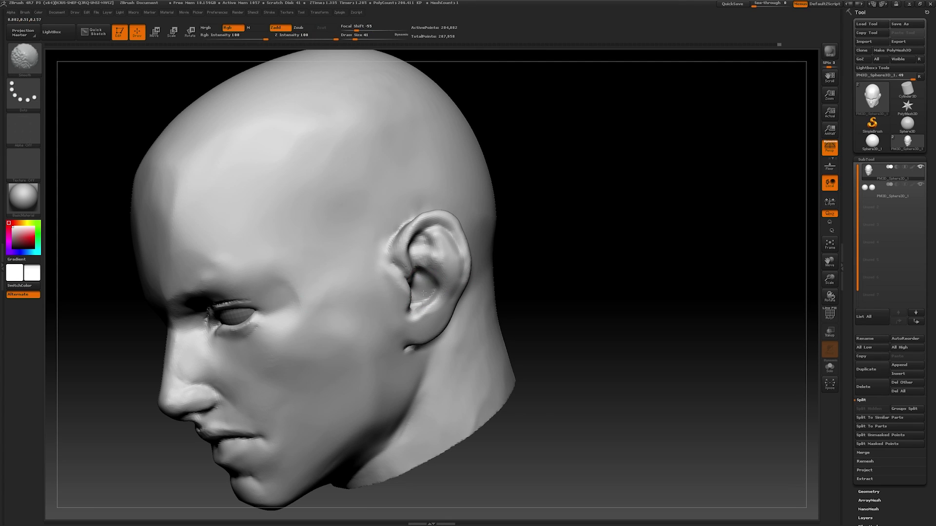
right_click_drag(411, 262, 370, 266)
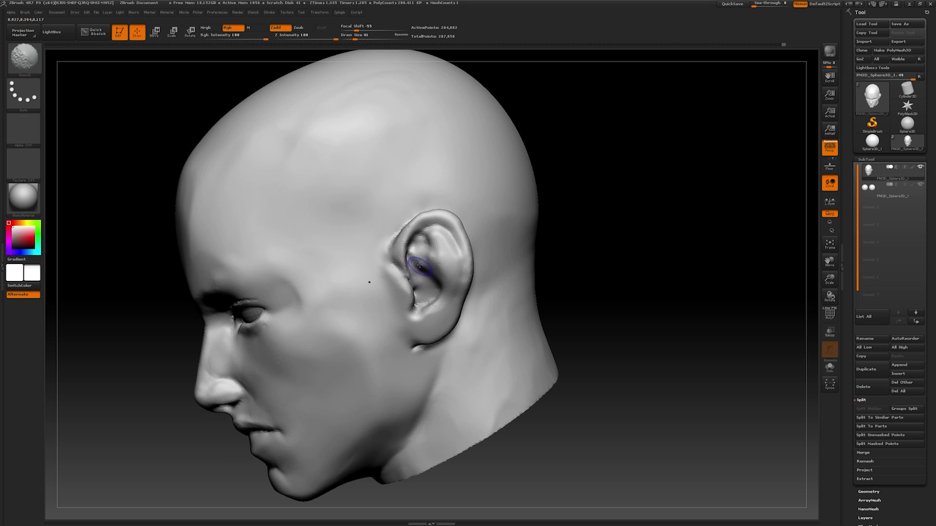
right_click_drag(506, 253, 428, 259)
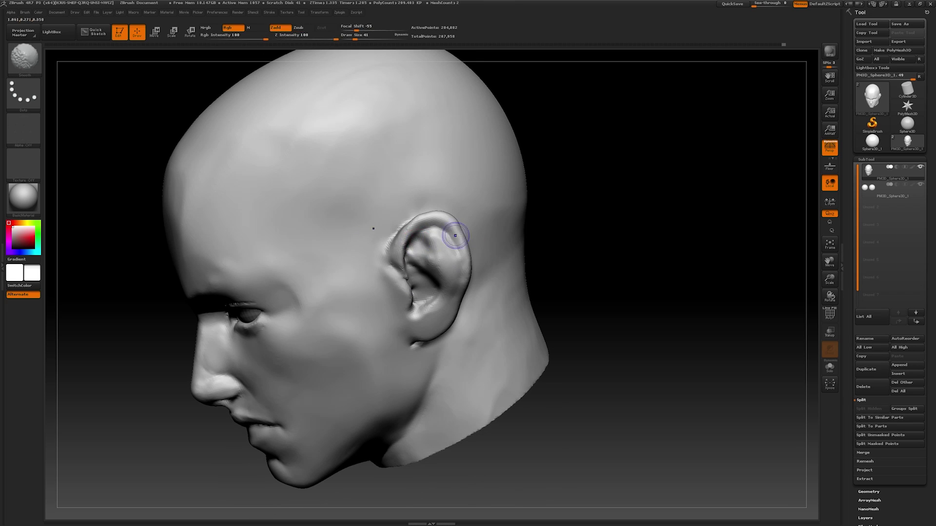
right_click_drag(536, 244, 559, 230, "alt")
right_click_drag(448, 232, 393, 268)
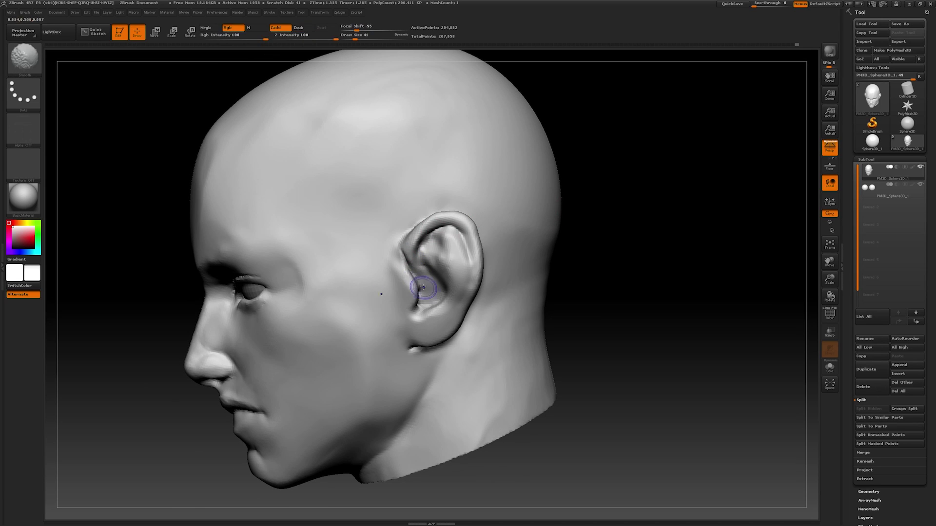
right_click_drag(416, 278, 408, 275)
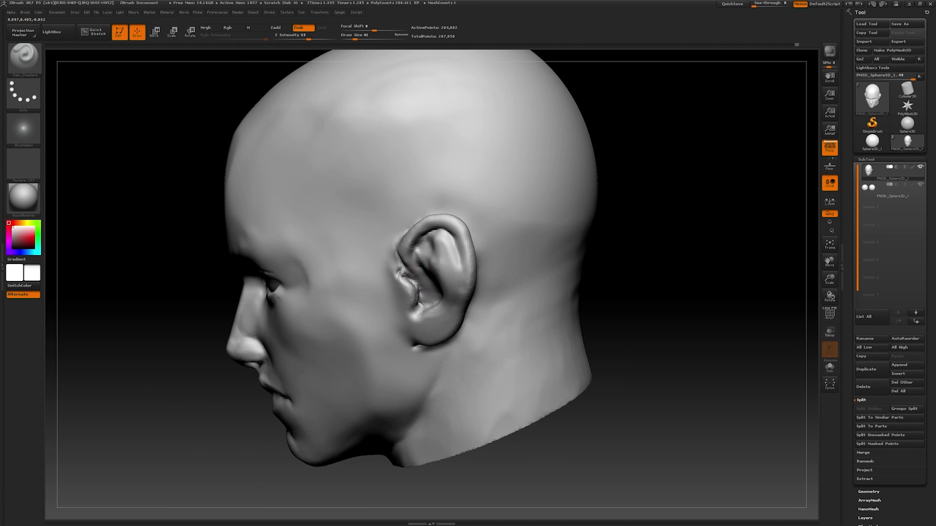
Define the tragus and ear canal edge with the Dam_Standard brush at draw size 41
left_click_drag(392, 276, 426, 272)
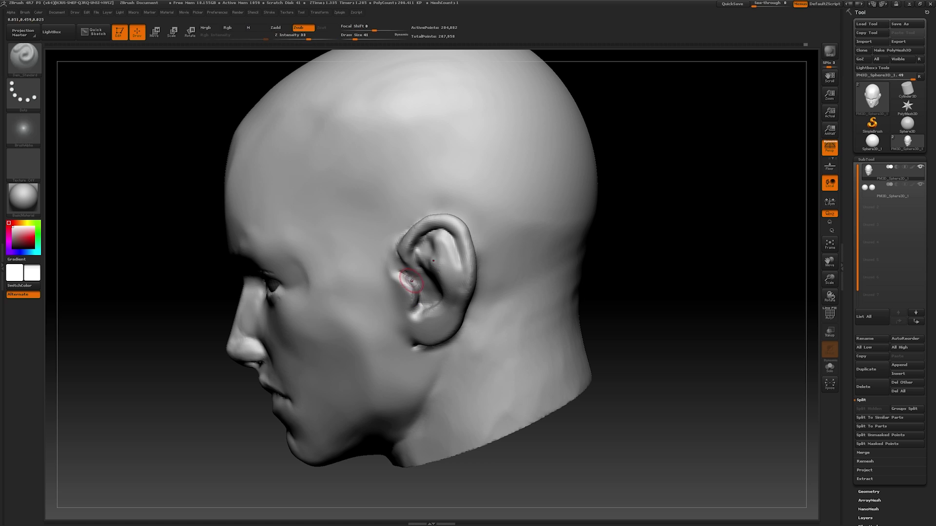
right_click_drag(646, 219, 536, 229)
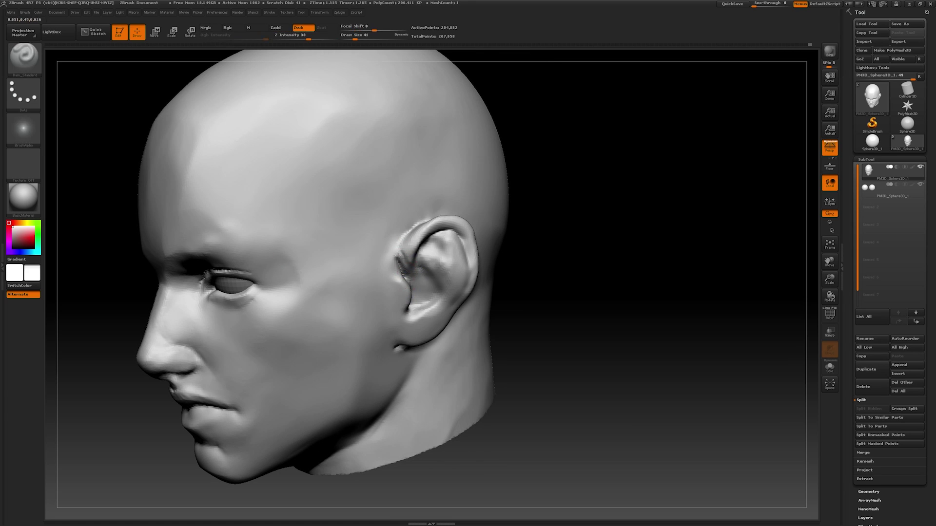
mouse_move(452, 249)
right_mouse_down()
mouse_move(418, 278)
mouse_move(613, 280)
mouse_move(539, 388)
mouse_move(409, 258)
mouse_move(422, 221)
right_mouse_up()
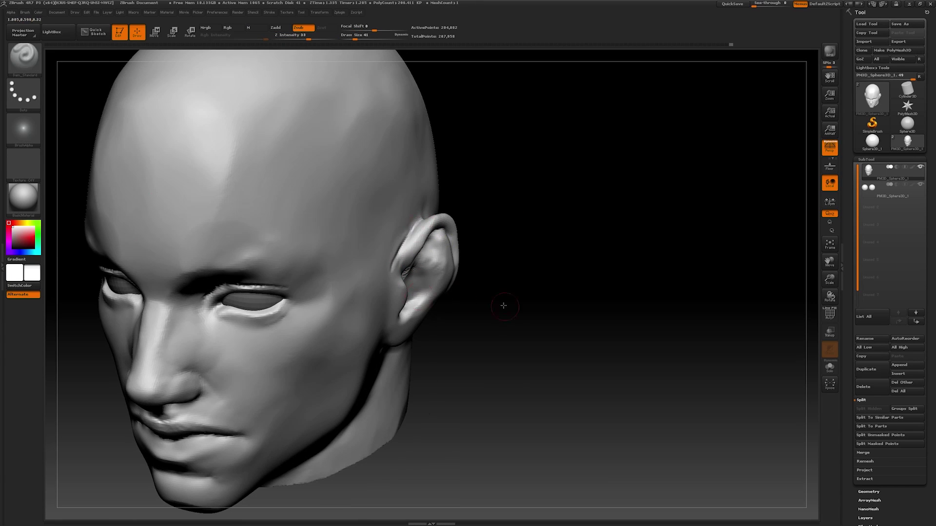
right_click_drag(504, 306, 398, 307)
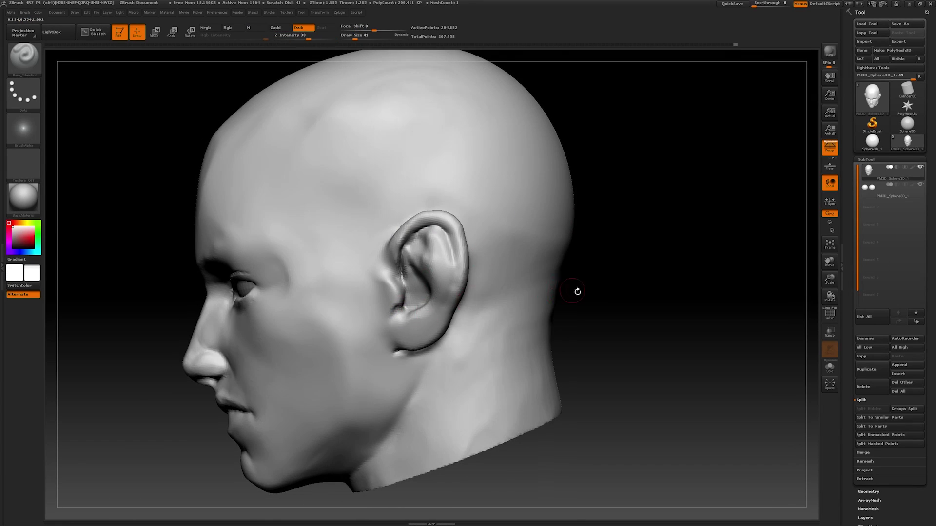
mouse_move(577, 291)
right_mouse_down()
mouse_move(428, 324)
mouse_move(536, 324)
mouse_move(556, 345)
mouse_move(561, 332)
right_mouse_up()
Shape and smooth the neck below the ear with the Standard brush at draw sizes 202 and 145
key("b")
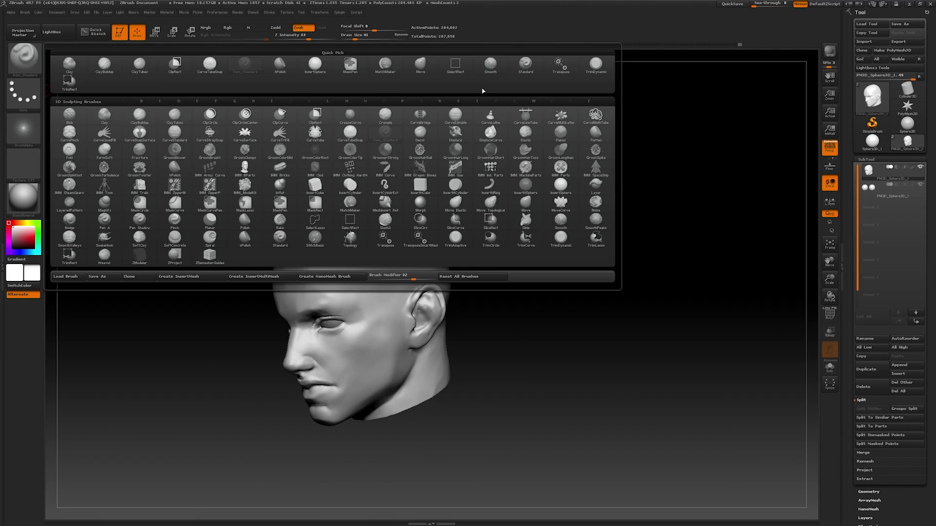
left_click(525, 63)
key("space")
right_click_drag(408, 386, 427, 322)
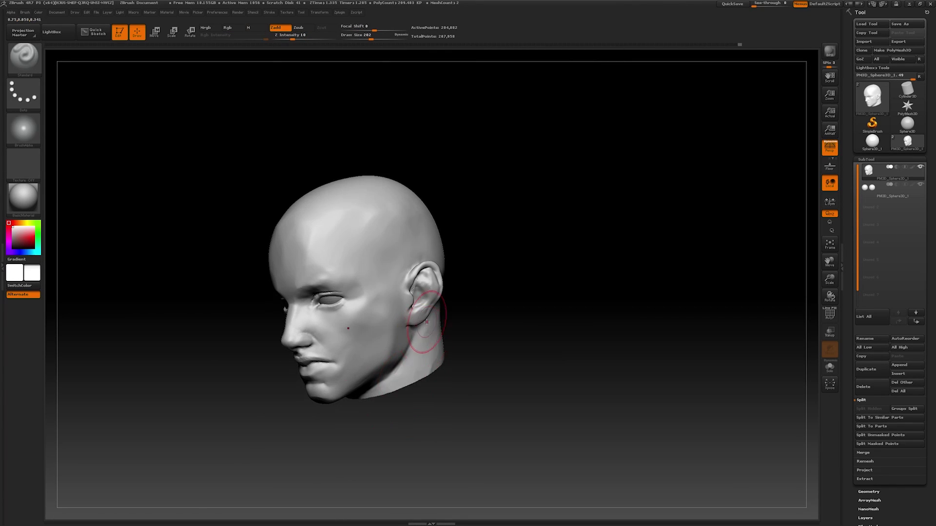
left_click_drag(427, 322, 414, 370, "shift")
right_click_drag(414, 370, 418, 384)
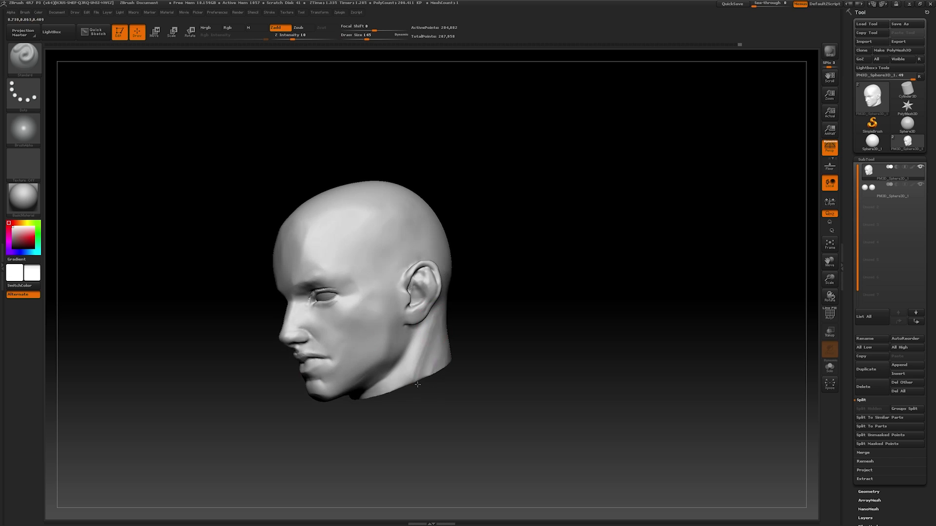
Build up and smooth the cheek beside the nose and mouth with the Standard brush at draw size 56
mouse_move(440, 306)
right_mouse_down()
mouse_move(424, 403)
mouse_move(533, 382)
mouse_move(499, 426)
mouse_move(470, 355)
mouse_move(452, 433)
mouse_move(326, 333)
right_mouse_up()
key("shift")
mouse_move(334, 292)
right_mouse_down()
mouse_move(463, 297)
mouse_move(445, 305)
mouse_move(353, 319)
mouse_move(476, 268)
mouse_move(311, 341)
right_mouse_up()
right_click(354, 320)
key("shift")
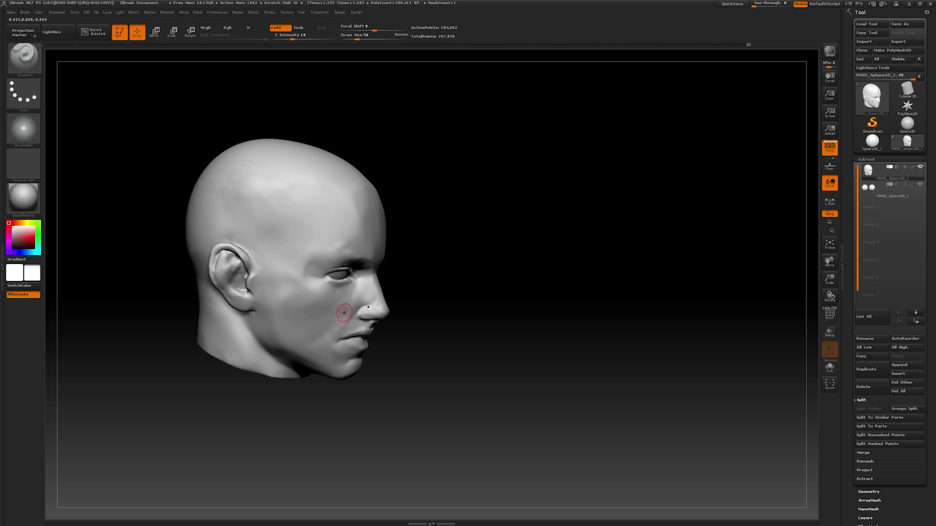
mouse_move(322, 334)
right_mouse_down()
mouse_move(440, 326)
mouse_move(509, 346)
mouse_move(410, 323)
mouse_move(522, 328)
mouse_move(521, 343)
mouse_move(545, 358)
mouse_move(579, 360)
mouse_move(517, 408)
mouse_move(541, 424)
mouse_move(127, 129)
mouse_move(364, 361)
mouse_move(481, 351)
mouse_move(487, 341)
mouse_move(396, 328)
mouse_move(503, 324)
right_mouse_up()
key("space")
key("shift")
Reshape the lips, chin and ear with the Move brush at draw sizes 234 and 154
key("b")
key("m")
key("v")
right_click_drag(412, 123, 370, 381)
key("space")
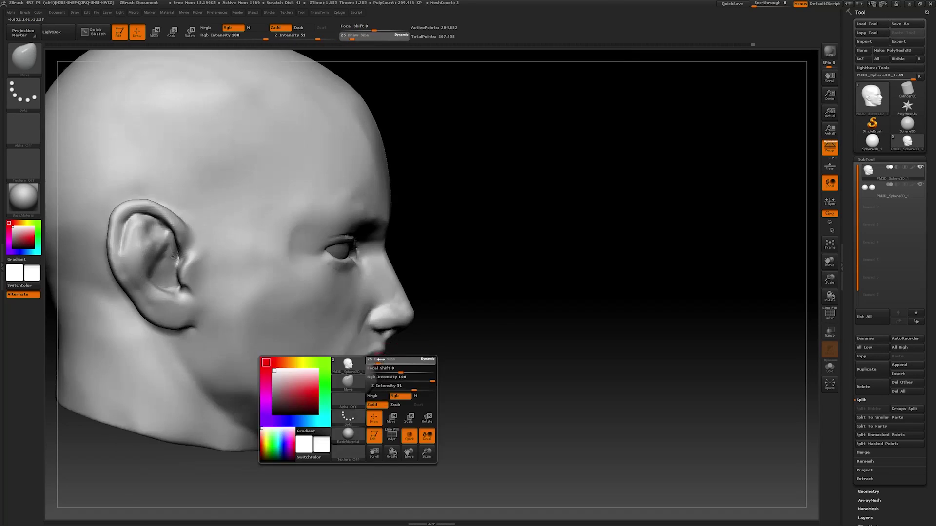
key("]")
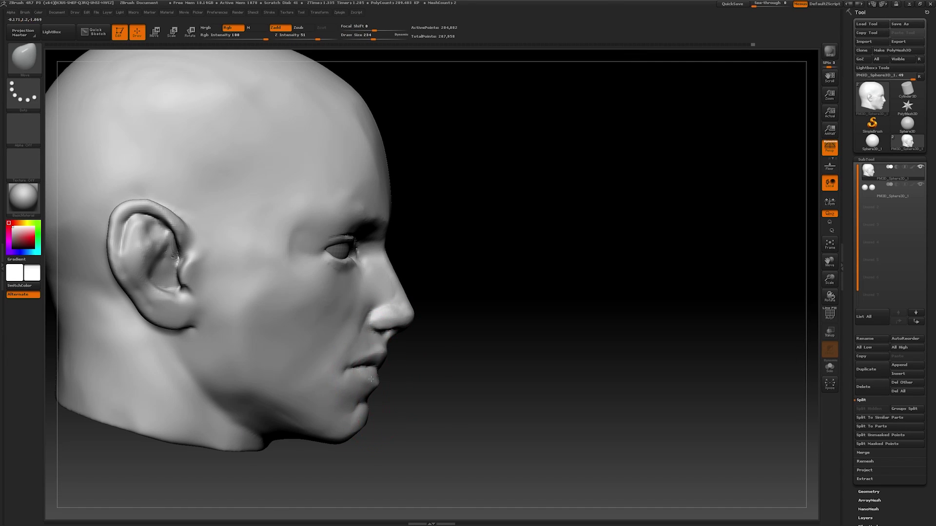
key("space")
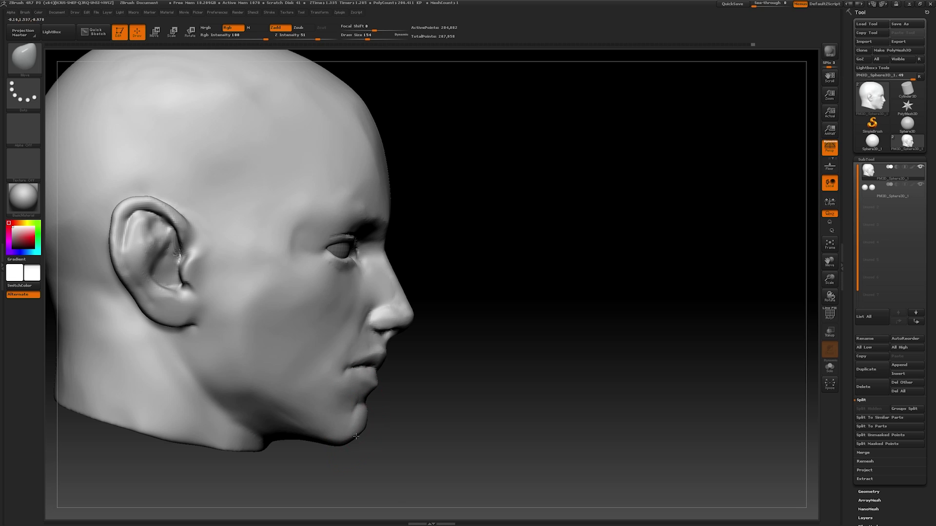
mouse_move(355, 436)
right_mouse_down()
mouse_move(320, 414)
mouse_move(424, 429)
mouse_move(328, 392)
mouse_move(271, 397)
mouse_move(380, 378)
mouse_move(475, 403)
mouse_move(359, 389)
mouse_move(516, 392)
mouse_move(458, 383)
right_mouse_up()
key("[")
key("[")
key("[")
right_click_drag(358, 374, 416, 359)
Refine the lips and mouth corners with the Standard brush at draw size 44
left_click(23, 58)
key("s")
key("t")
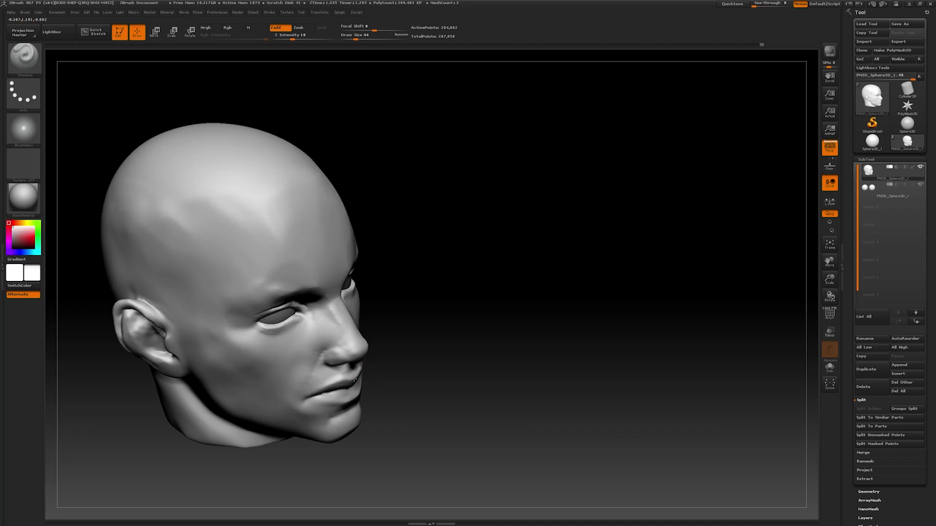
mouse_move(354, 380)
right_mouse_down()
mouse_move(391, 361)
mouse_move(429, 363)
right_mouse_up()
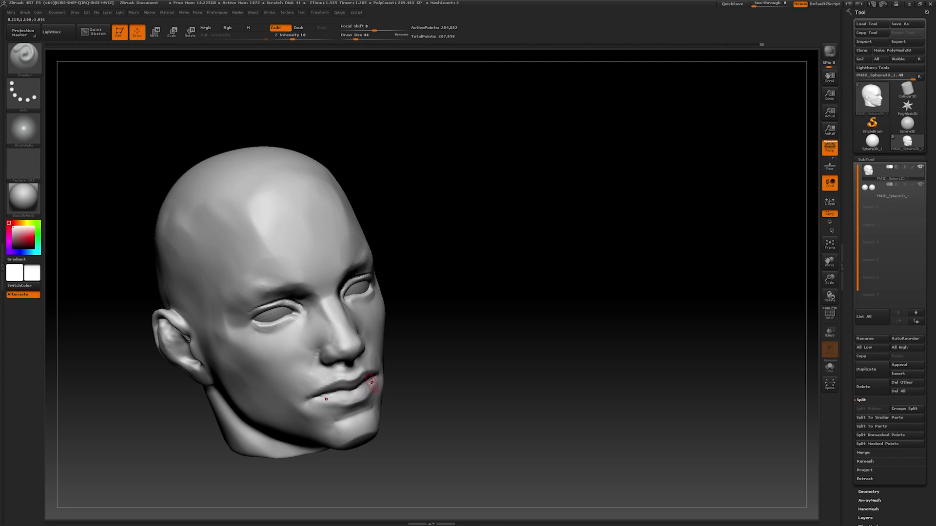
mouse_move(372, 383)
right_mouse_down()
mouse_move(449, 378)
mouse_move(298, 400)
right_mouse_up()
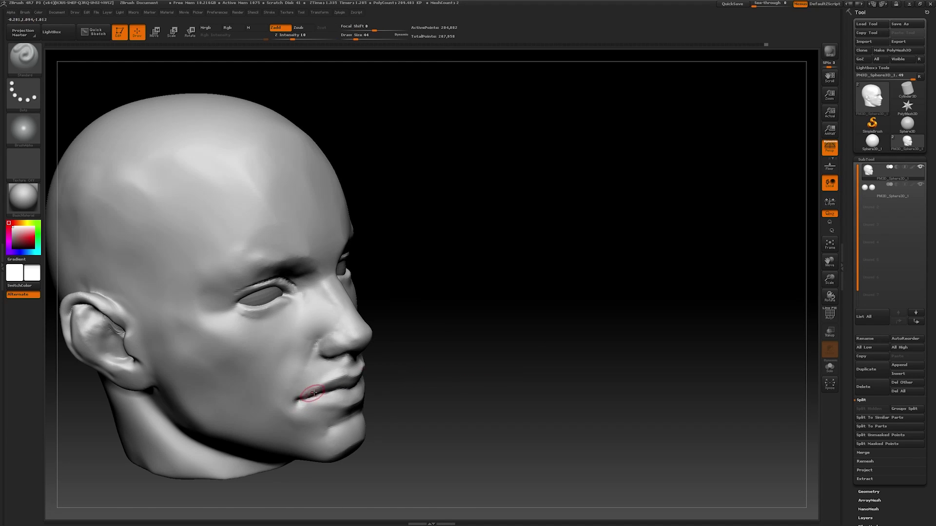
mouse_move(445, 370)
right_mouse_down()
mouse_move(304, 400)
mouse_move(537, 382)
mouse_move(354, 386)
mouse_move(418, 344)
mouse_move(497, 366)
mouse_move(330, 401)
mouse_move(447, 401)
mouse_move(334, 389)
mouse_move(449, 391)
mouse_move(439, 385)
mouse_move(503, 365)
mouse_move(356, 406)
mouse_move(371, 378)
mouse_move(541, 317)
mouse_move(399, 368)
mouse_move(282, 445)
mouse_move(414, 361)
right_mouse_up()
key("shift")
key("ctrl")
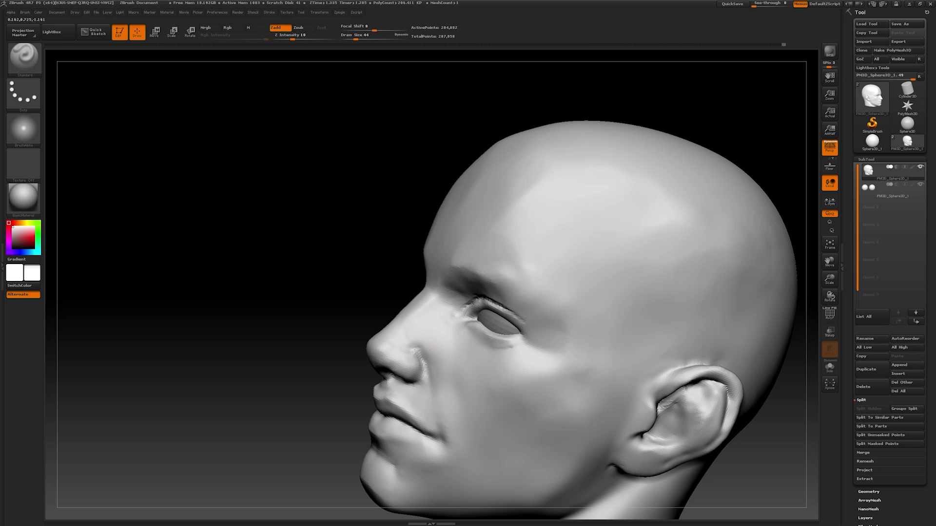
Switch to the Move brush and adjust the face proportions around the cheeks and mouth
mouse_move(397, 372)
right_mouse_down()
mouse_move(451, 393)
mouse_move(393, 373)
mouse_move(393, 385)
mouse_move(482, 383)
mouse_move(441, 375)
mouse_move(500, 369)
right_mouse_up()
mouse_move(439, 378)
right_mouse_down()
mouse_move(618, 391)
mouse_move(215, 188)
right_mouse_up()
key("b")
key("s")
key("m")
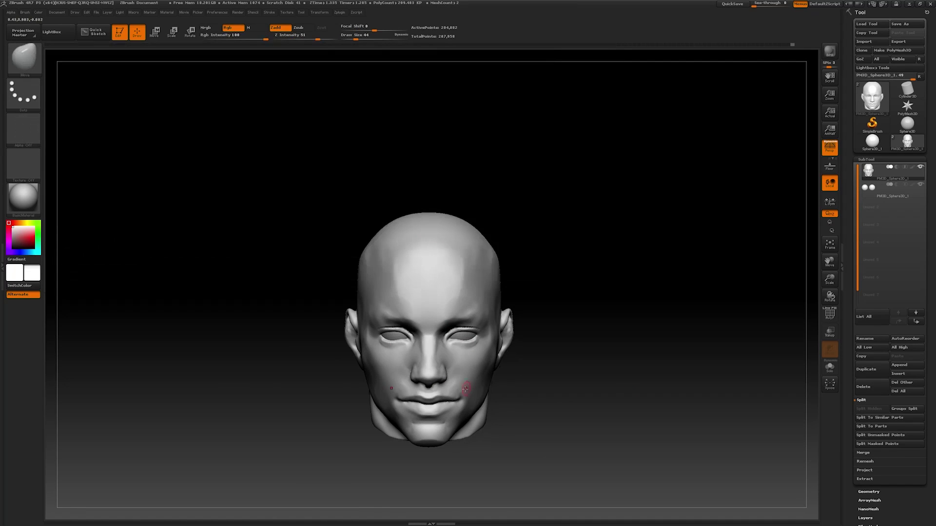
right_click_drag(576, 396, 379, 447)
right_click_drag(439, 375, 511, 463)
mouse_move(587, 413)
right_mouse_down()
mouse_move(599, 424)
mouse_move(573, 401)
right_mouse_up()
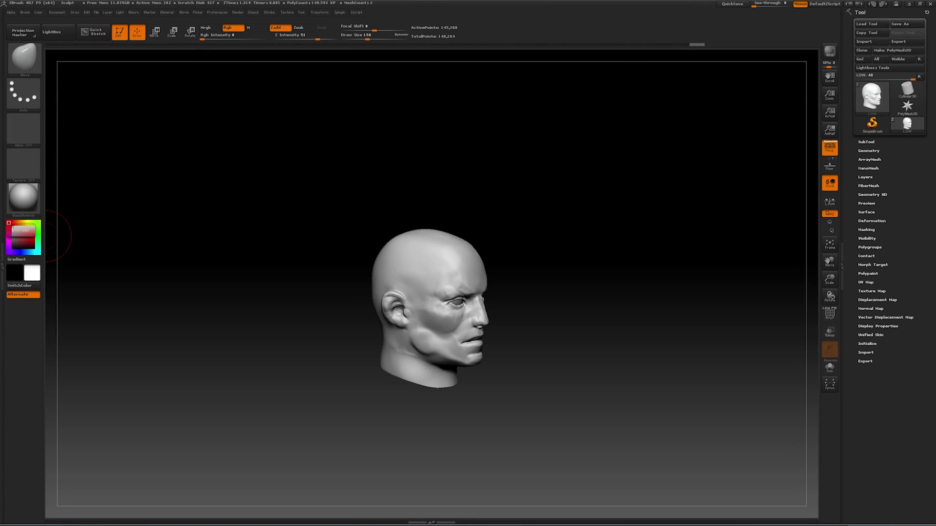
Turn the LOW head to the opposite profile and start a rectangular visibility selection
left_click_drag(568, 376, 589, 384)
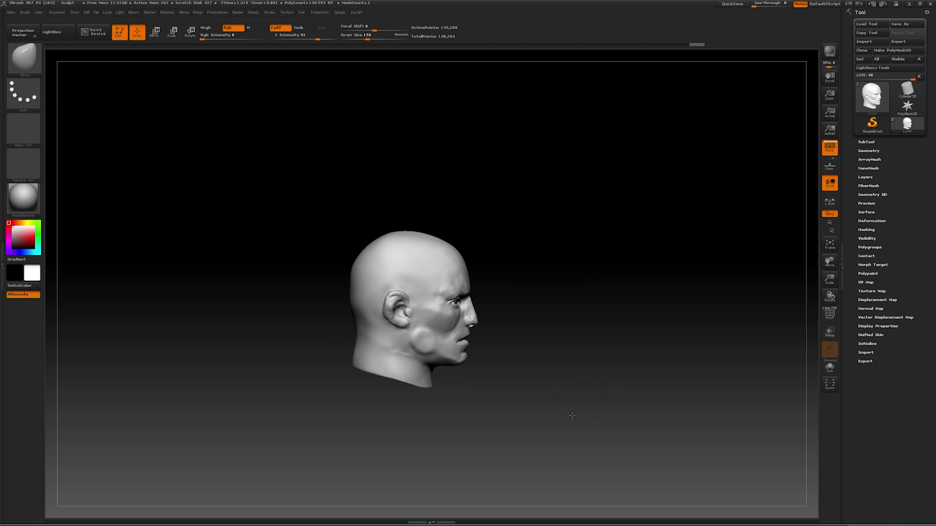
mouse_move(572, 415)
left_mouse_down()
mouse_move(545, 412)
mouse_move(548, 399)
mouse_move(527, 411)
mouse_move(553, 430)
mouse_move(560, 406)
mouse_move(359, 389)
mouse_move(359, 397)
mouse_move(387, 372)
left_mouse_up()
key("ctrl+shift")
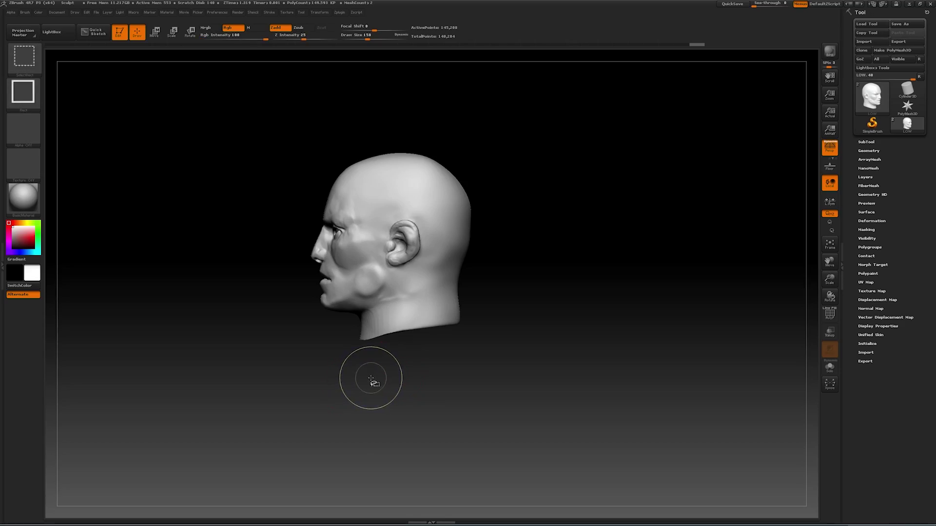